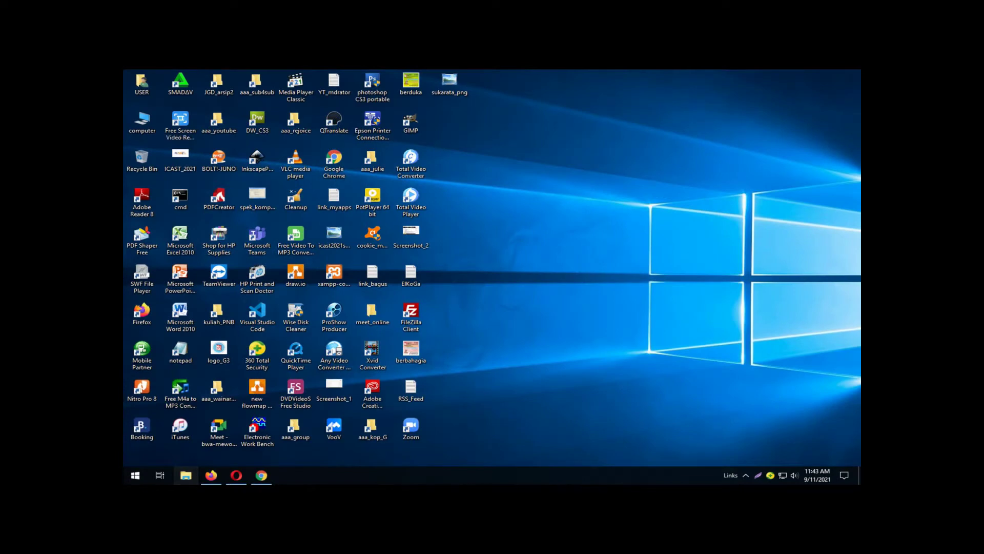
- Browse to D:\portable in File Explorer and start Photoshop CS3 portable from it
left_click(186, 475)
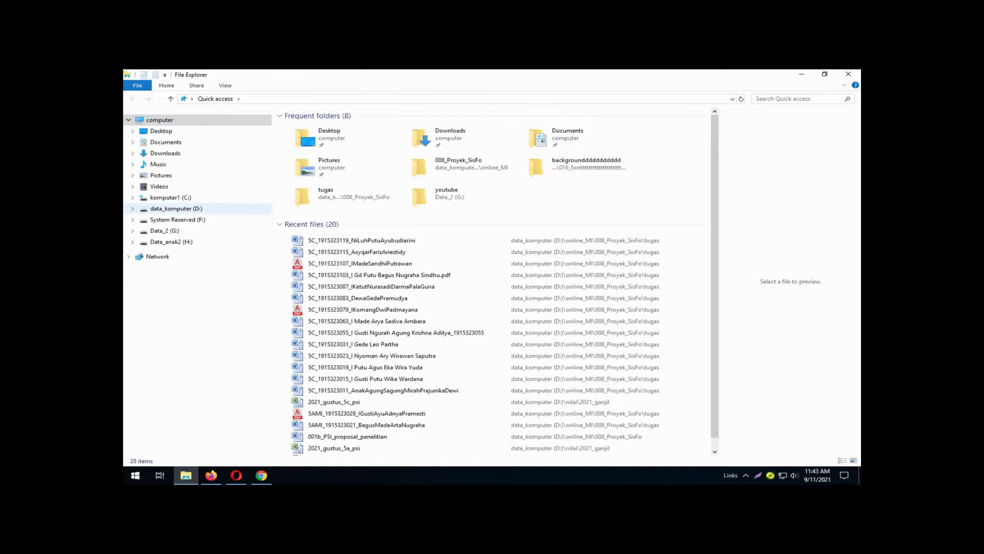
left_click(176, 209)
scroll(430, 314, "down", 5)
scroll(359, 314, "down", 5)
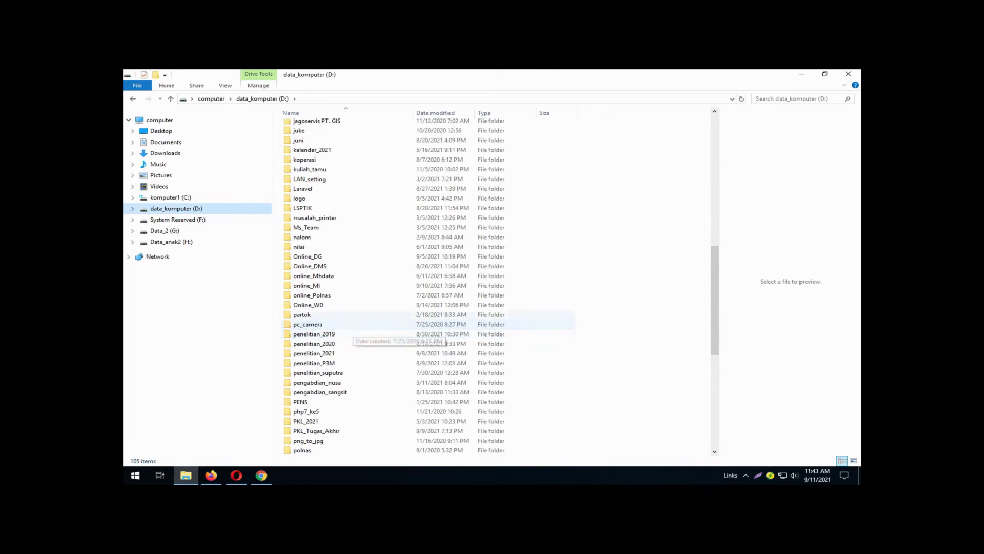
scroll(359, 333, "down", 3)
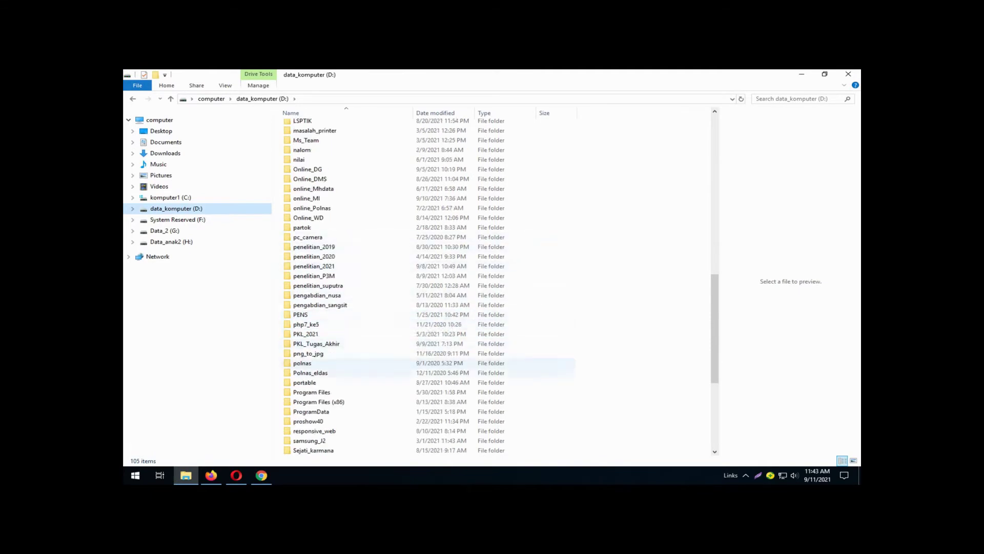
double_click(305, 382)
scroll(431, 287, "down", 6)
scroll(431, 287, "down", 2)
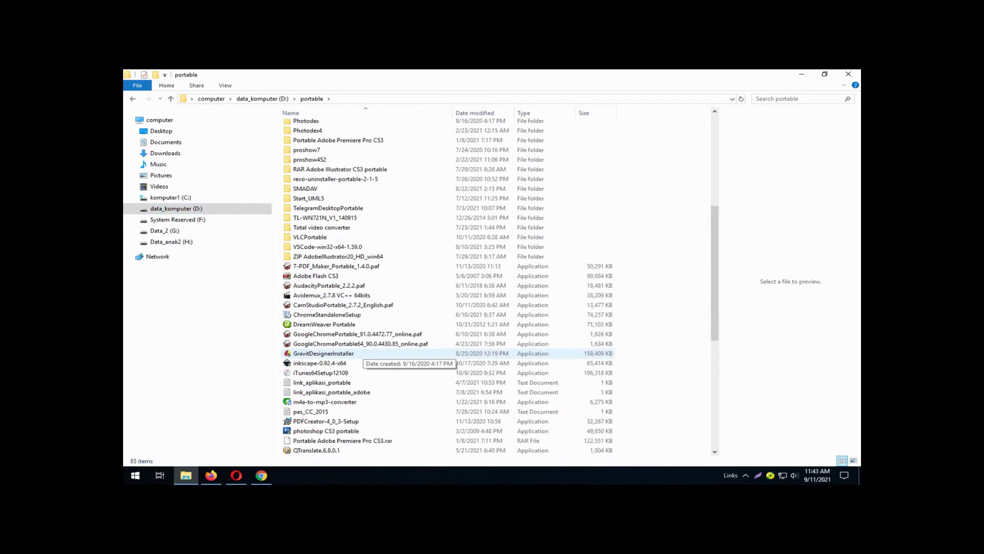
scroll(430, 287, "down", 2)
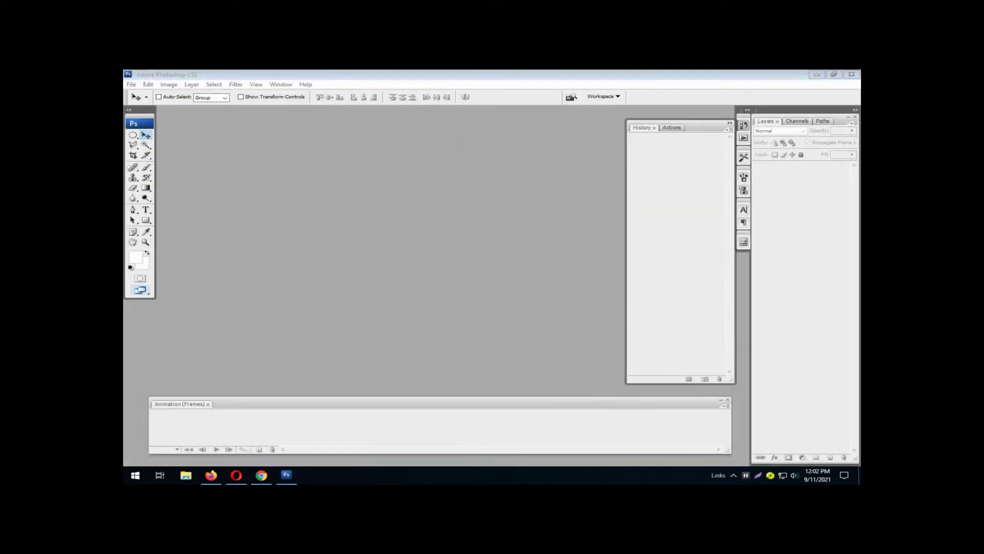
- Create Untitled-1 at 1024×768 pixels, 300 pixels/inch, with a transparent background
left_click(131, 84)
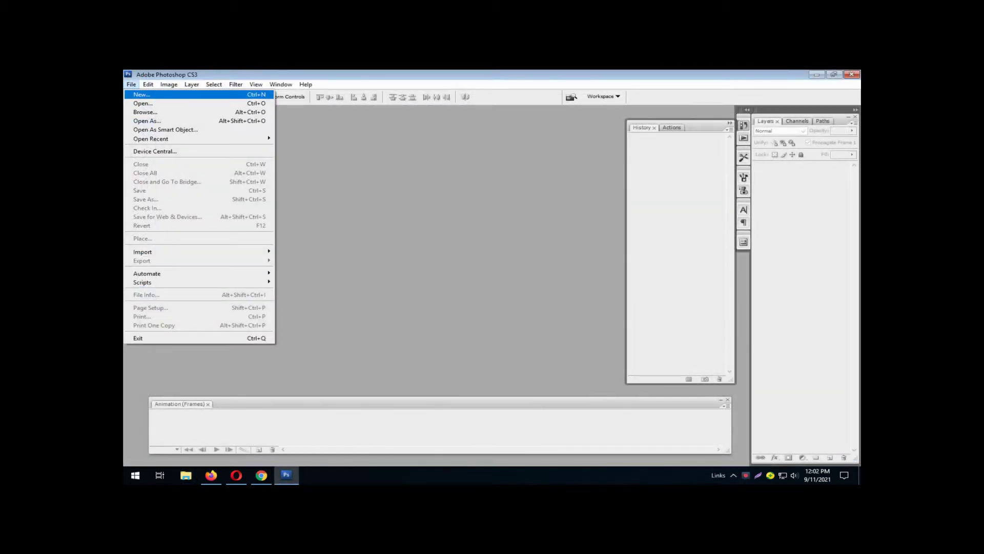
key("Return")
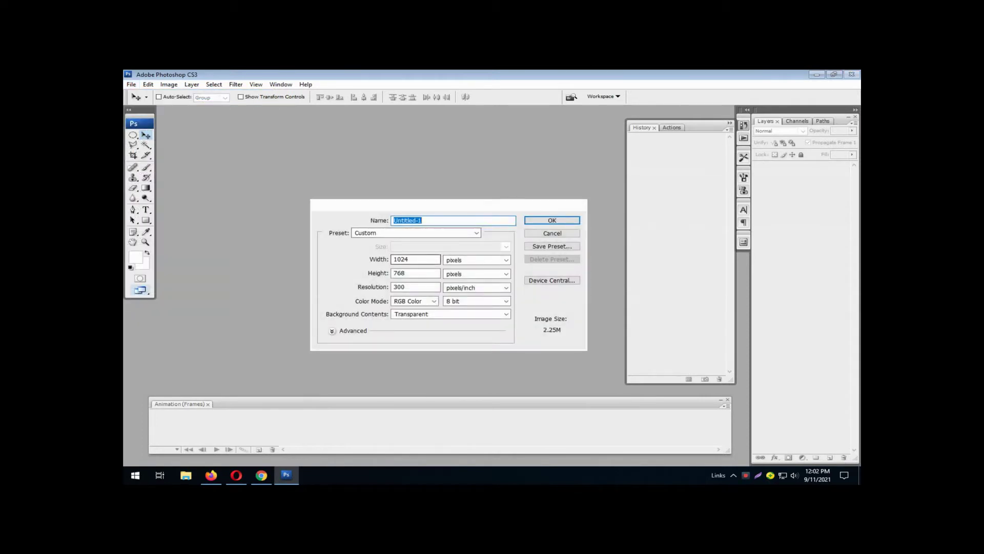
key("Tab")
key("Tab")
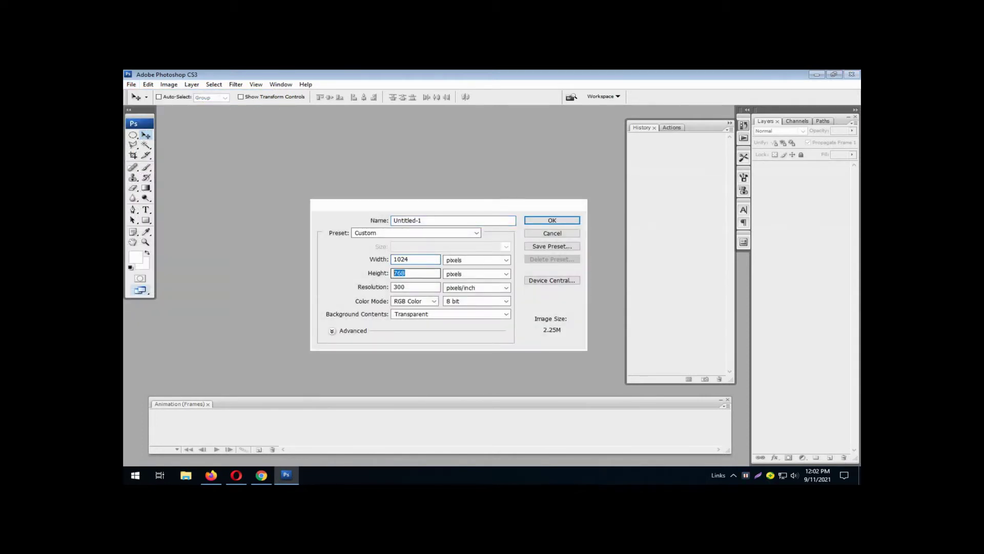
key("Tab")
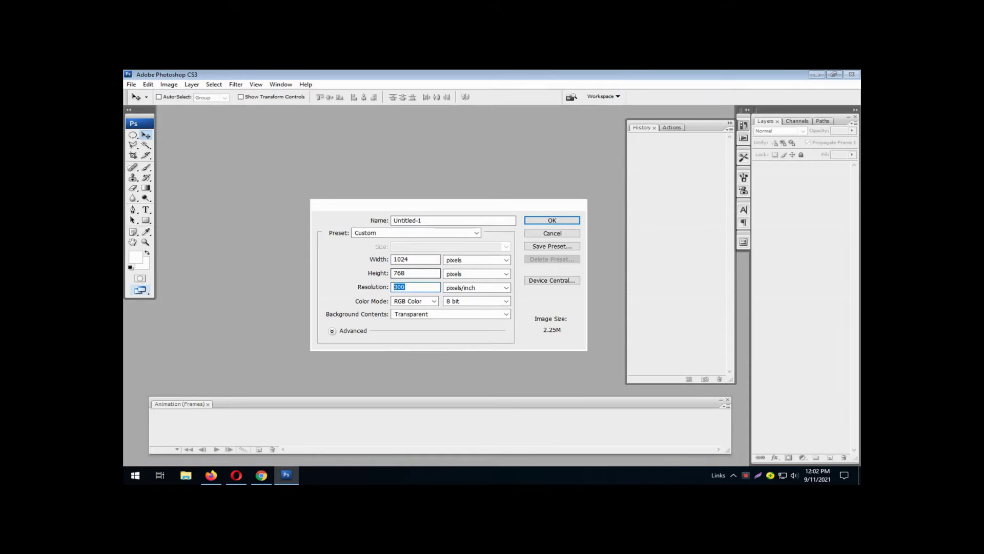
key("Escape")
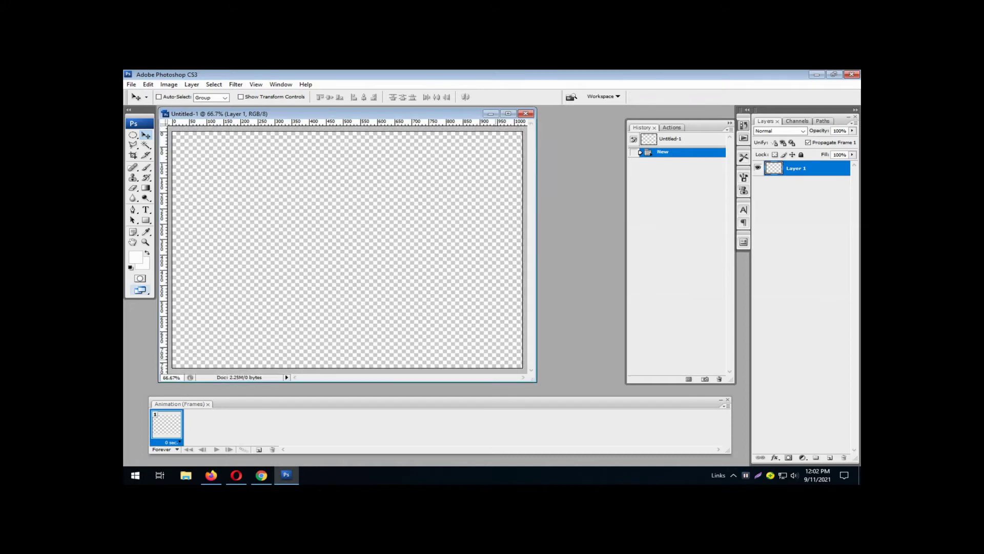
- Launch Character Map from the Windows Accessories group in the Start menu
left_click(135, 475)
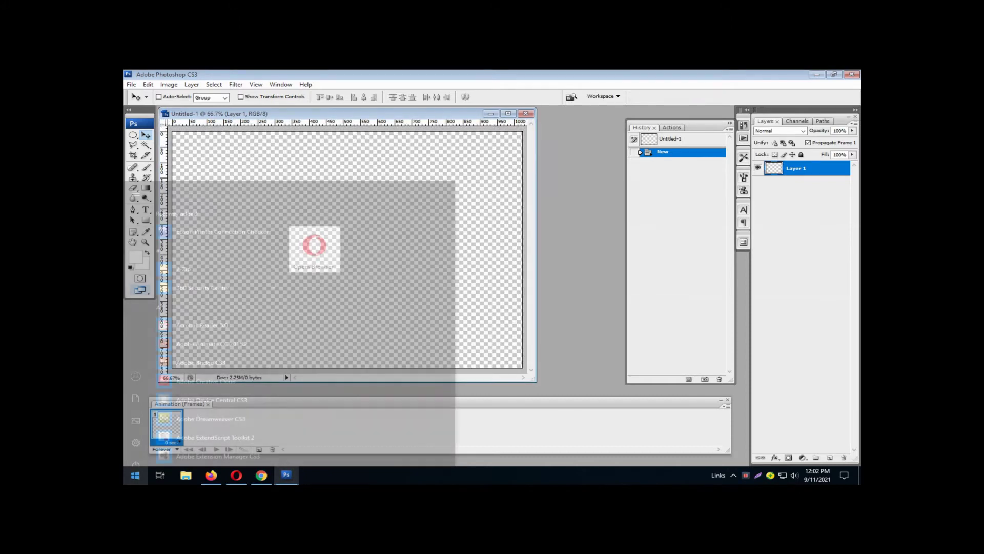
scroll(220, 328, "down", 5)
scroll(221, 348, "down", 5)
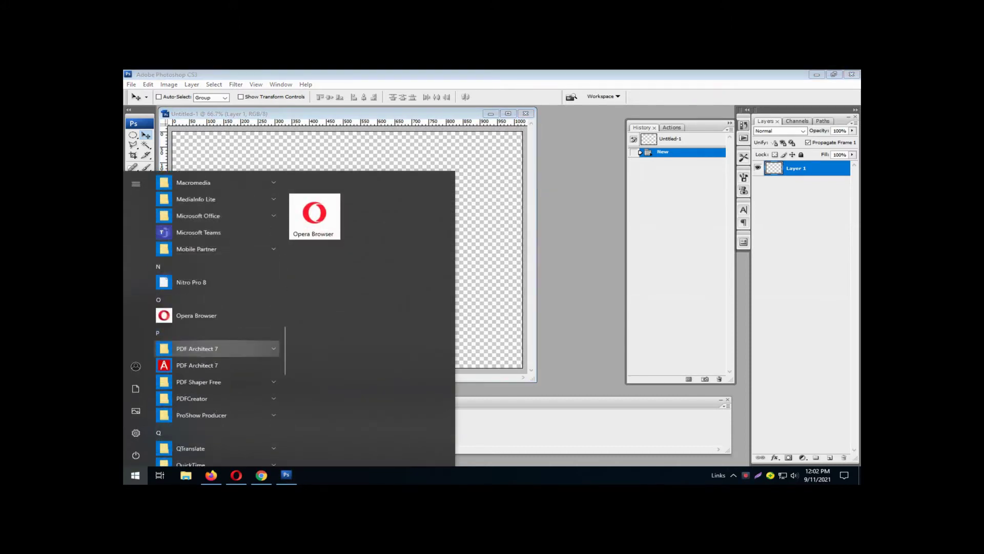
scroll(221, 348, "down", 5)
scroll(221, 344, "down", 5)
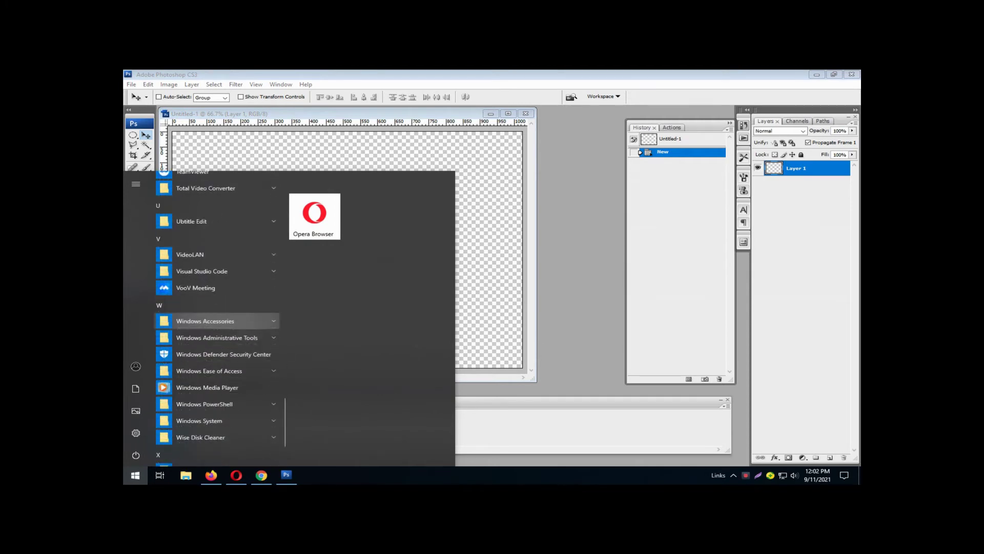
left_click(215, 320)
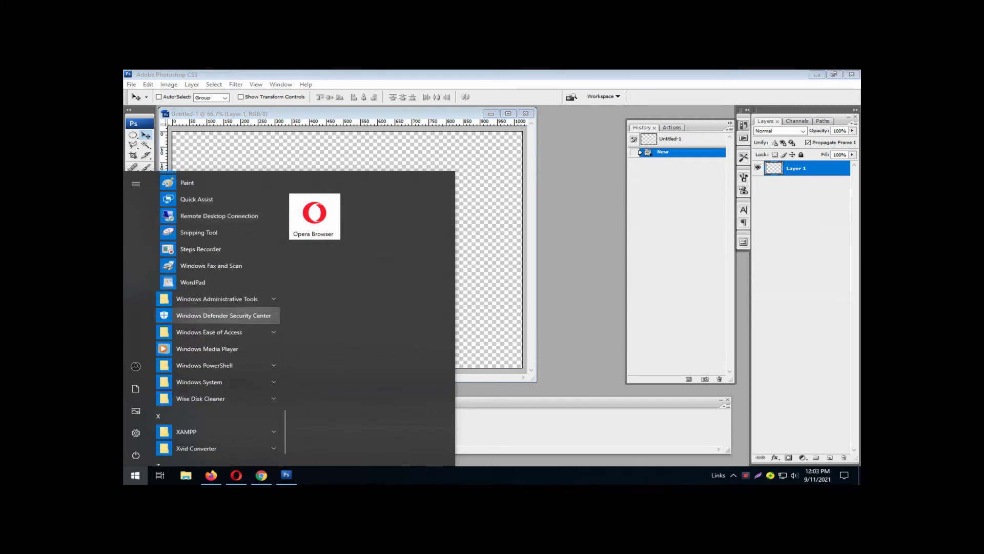
scroll(215, 312, "up", 1)
scroll(215, 310, "up", 1)
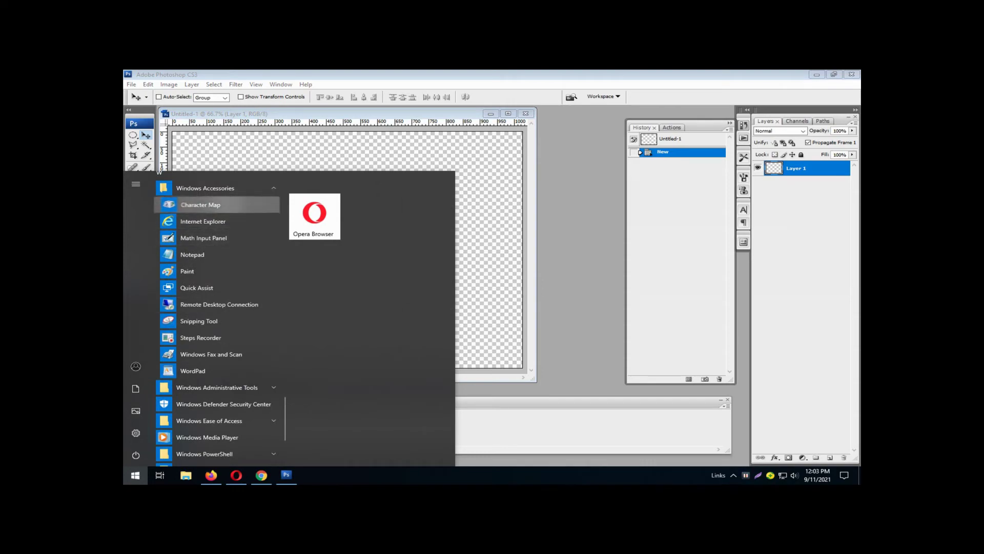
left_click(215, 204)
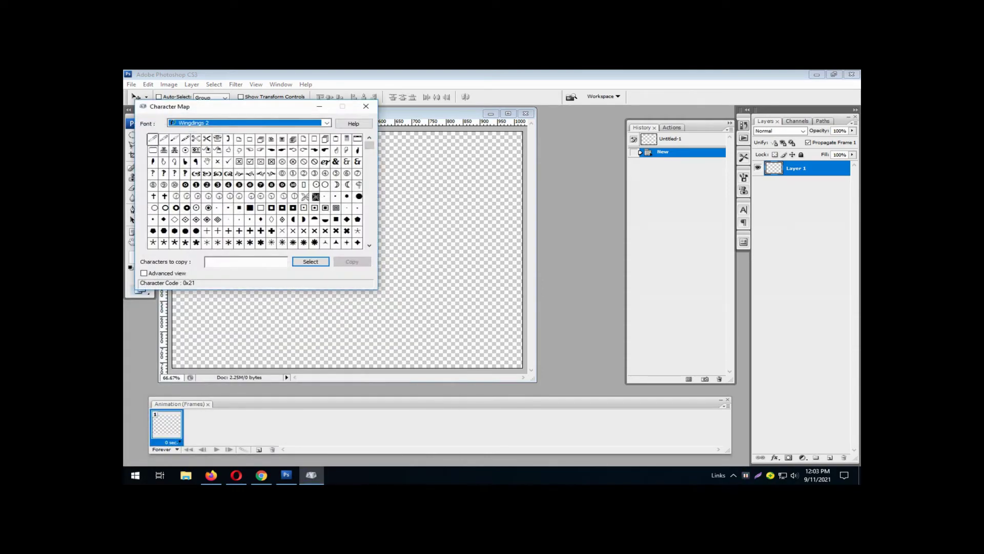
- Select the Wingdings 2 eight-pointed star (0xEE) and copy it to the clipboard
mouse_move(205, 106)
left_mouse_down()
mouse_move(513, 150)
mouse_move(544, 141)
left_mouse_up()
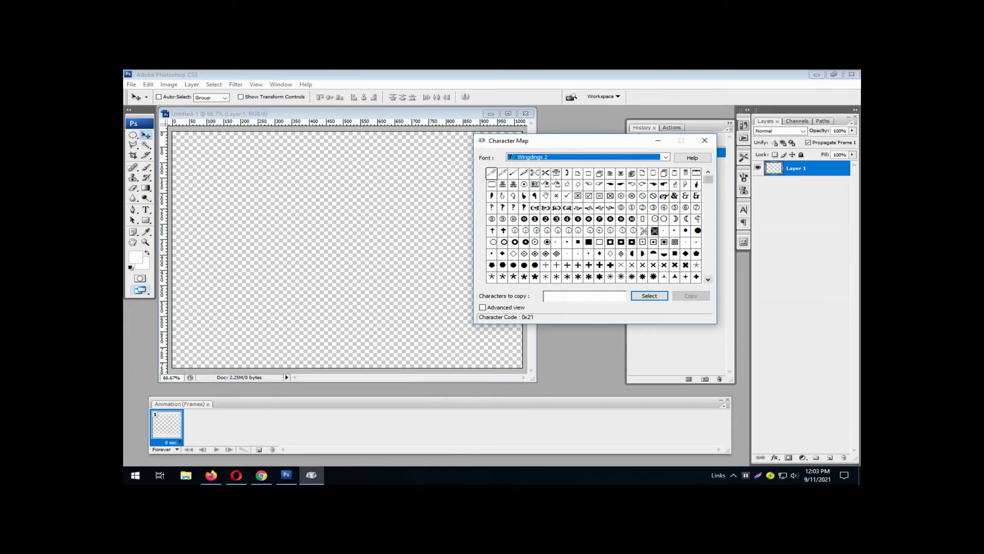
left_click(708, 280)
left_click(708, 279)
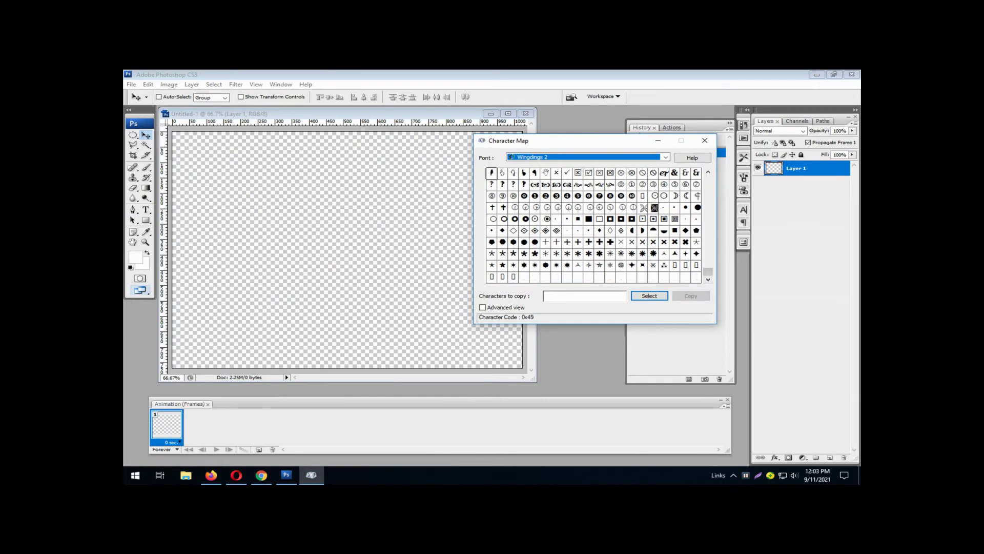
left_click(545, 264)
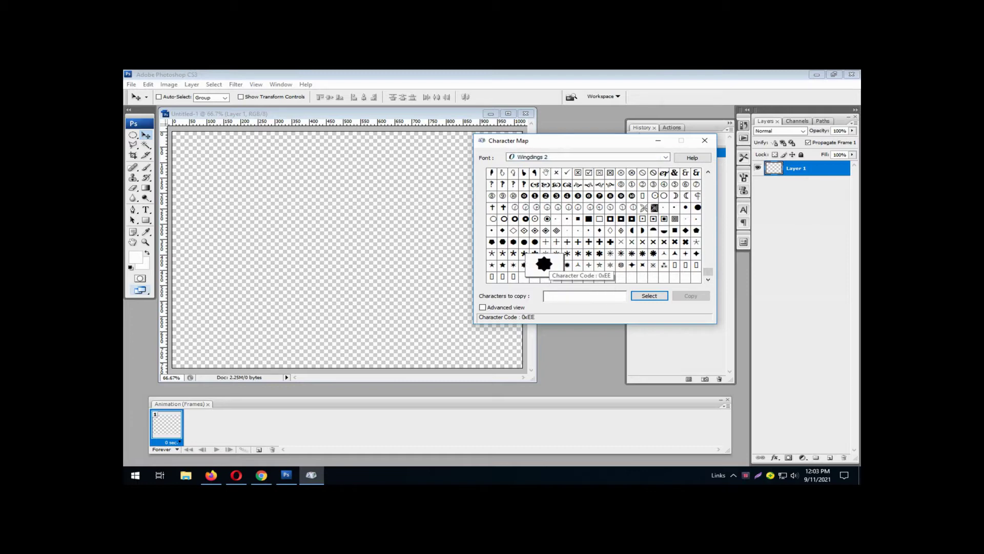
left_click(649, 295)
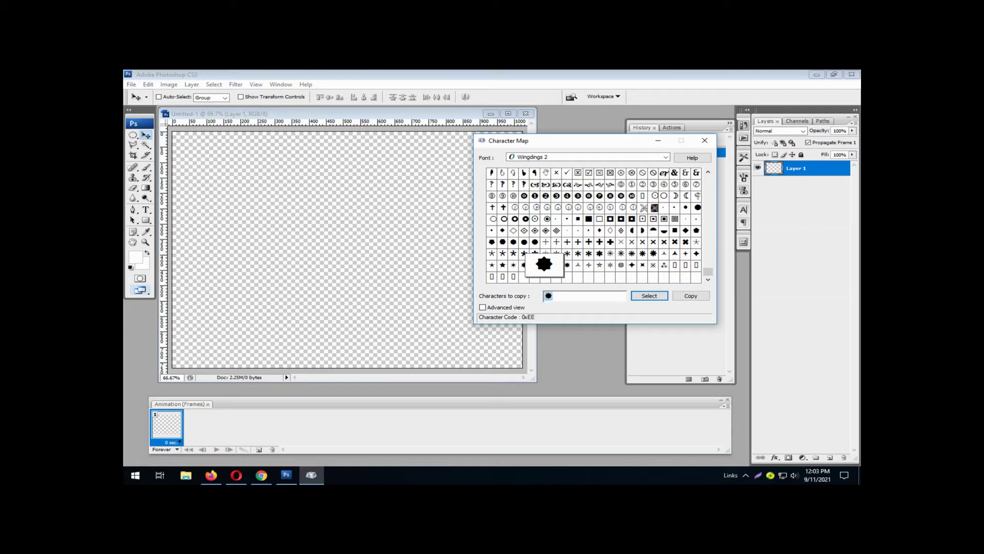
left_click(690, 296)
- Back in Photoshop, start a text entry on the canvas at 72 pt
key("alt+Tab")
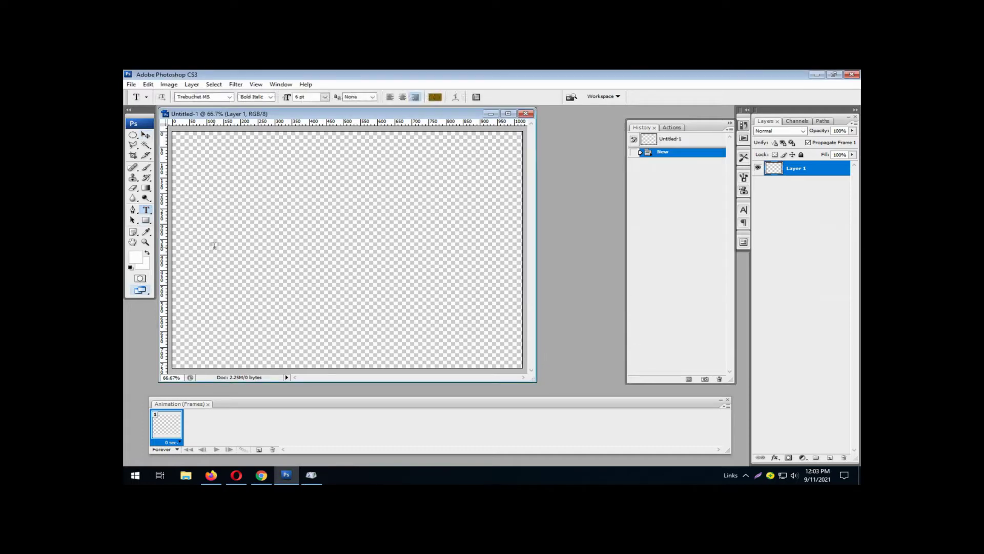
left_click(223, 245)
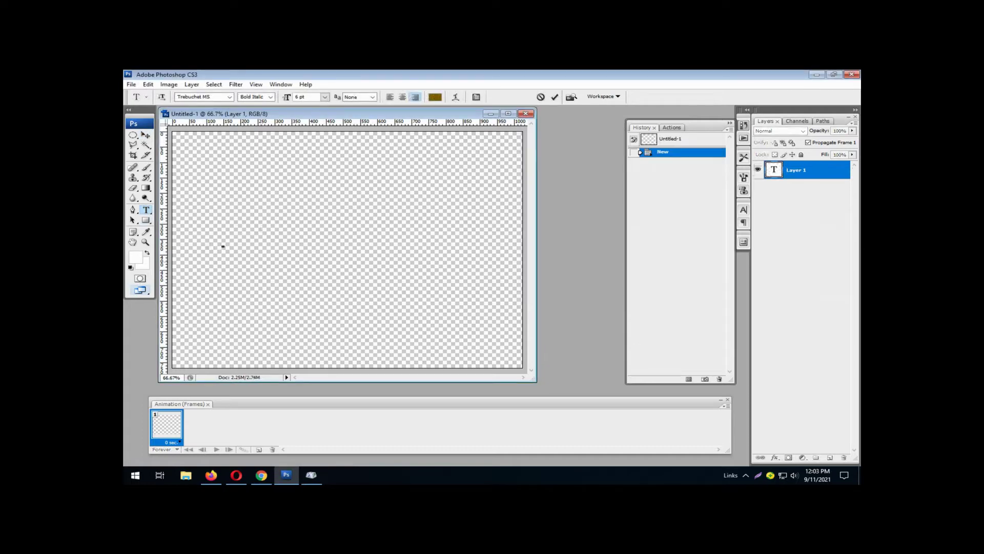
key("alt+Down")
key("Down")
key("Down")
key("Down")
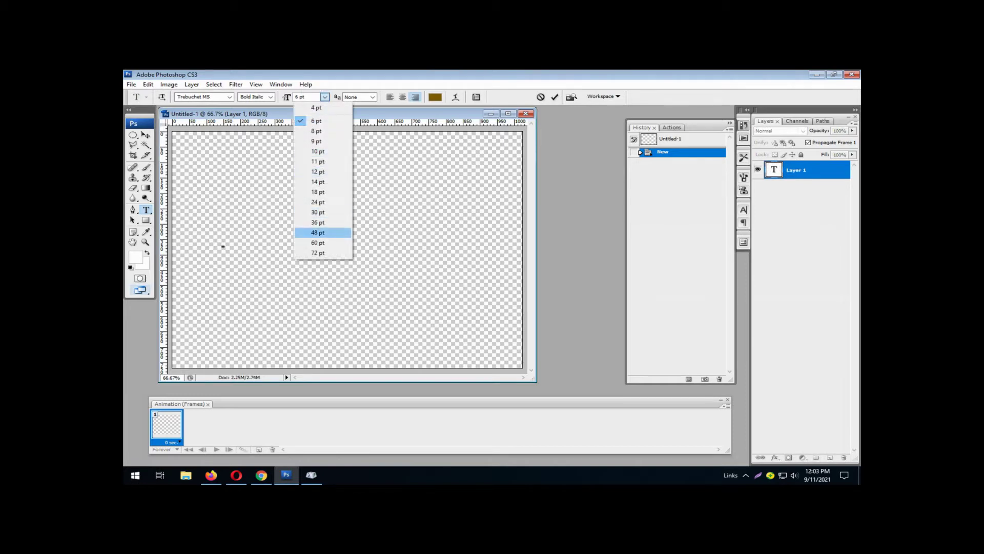
key("Down")
- Set the text font to Wingdings 2
key("Down")
key("Return")
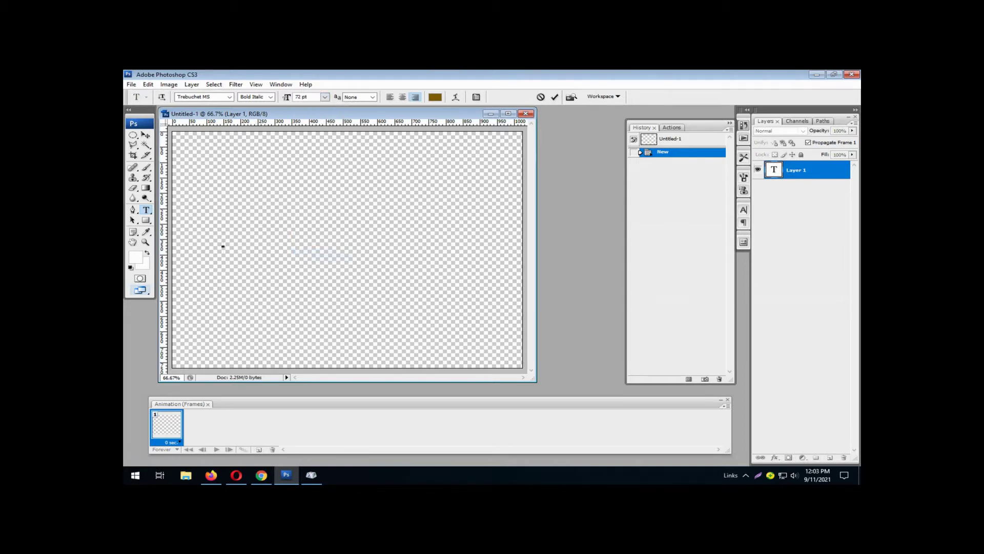
key("shift+Tab")
key("shift+Tab")
key("alt+Down")
key("Down")
key("Down")
key("Down")
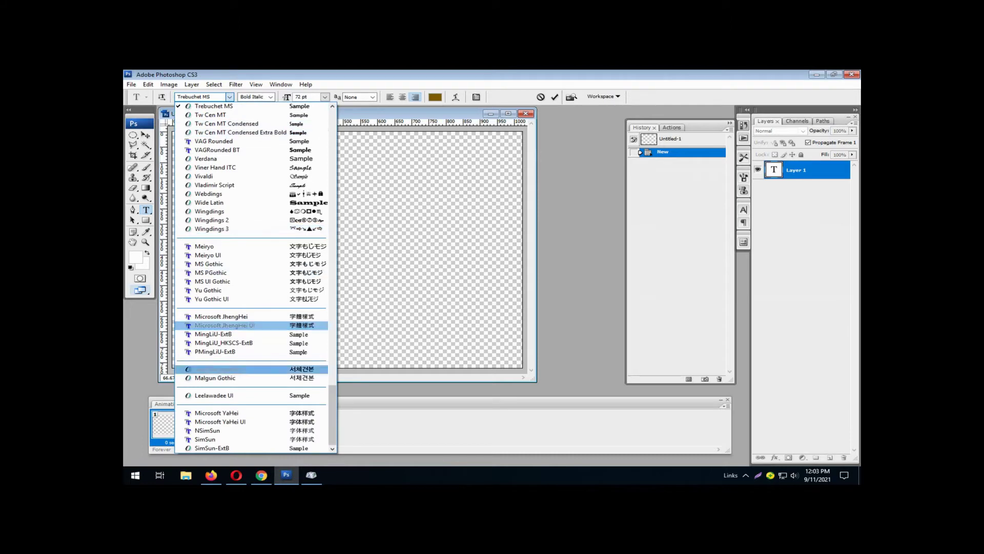
key("Down")
key("Down")
key("Down")
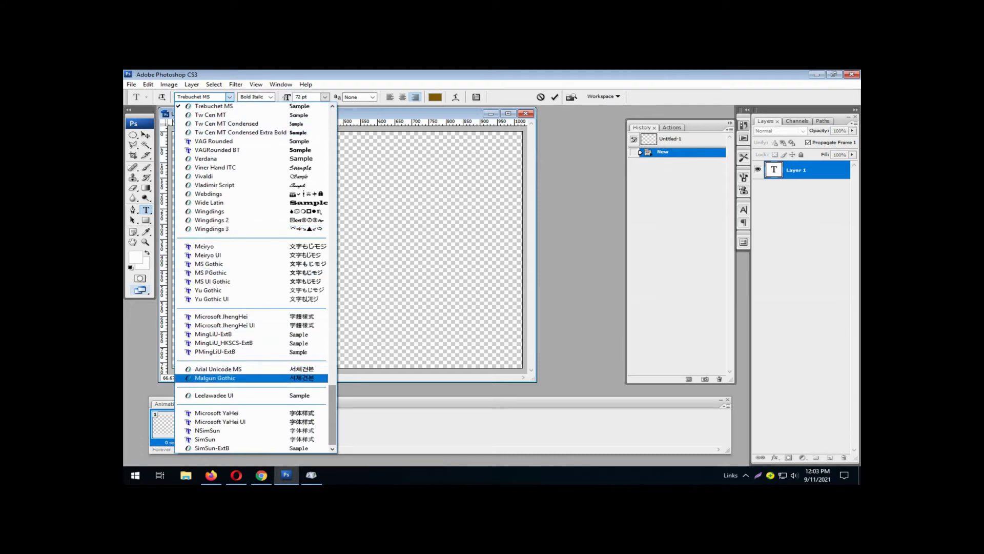
key("Up")
key("Up")
key("Up")
key("Up")
key("Up")
key("Up")
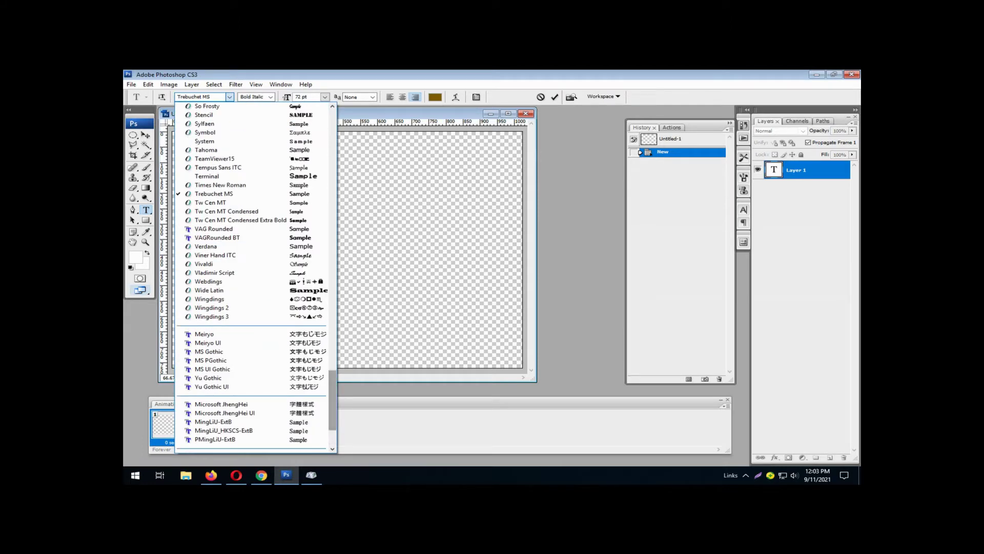
key("Up")
key("Up")
key("Up")
key("Down")
key("Return")
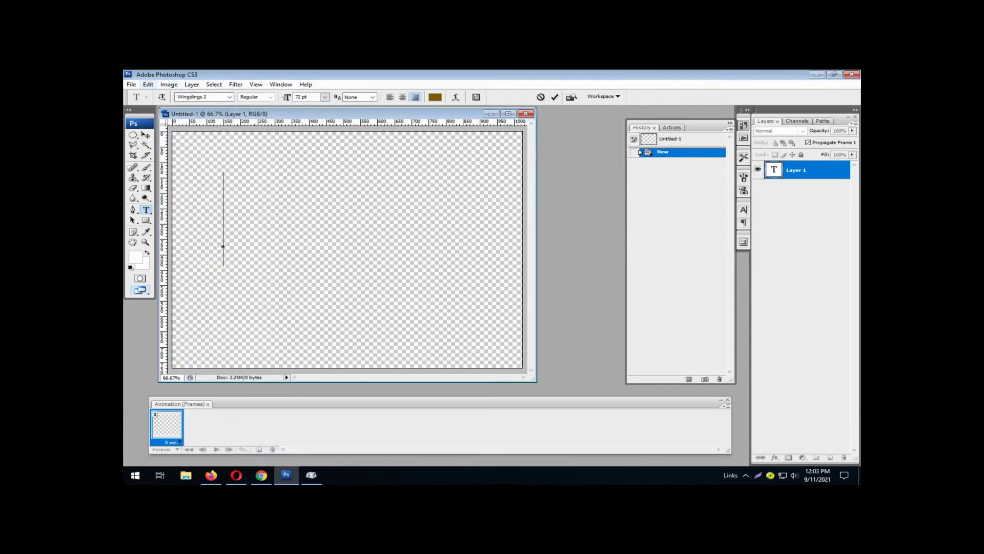
- Paste the copied star glyph into the text via Edit > Paste
key("alt+e")
key("Down")
key("Down")
key("Down")
key("Down")
key("Down")
key("Return")
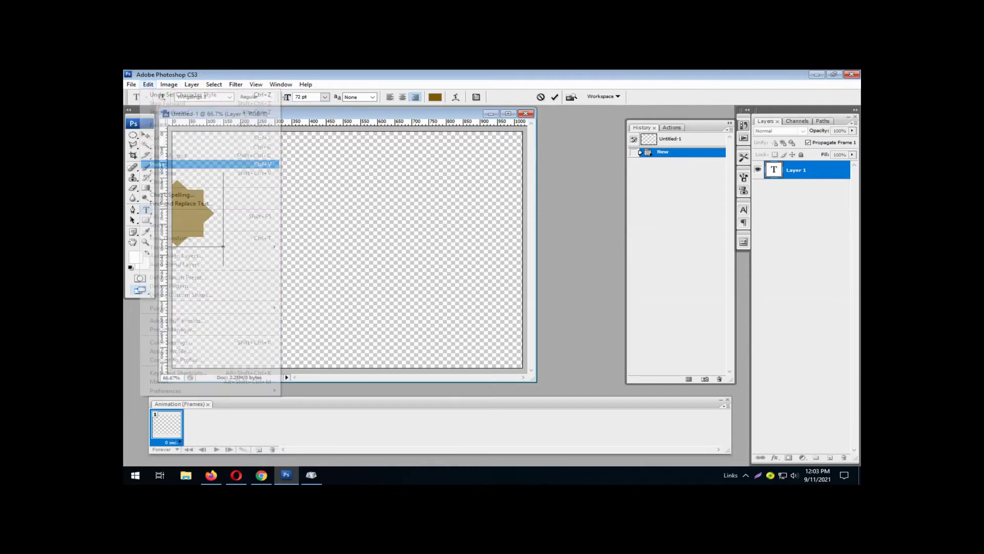
- Commit the star text and move it in from the canvas's left edge
left_click(146, 135)
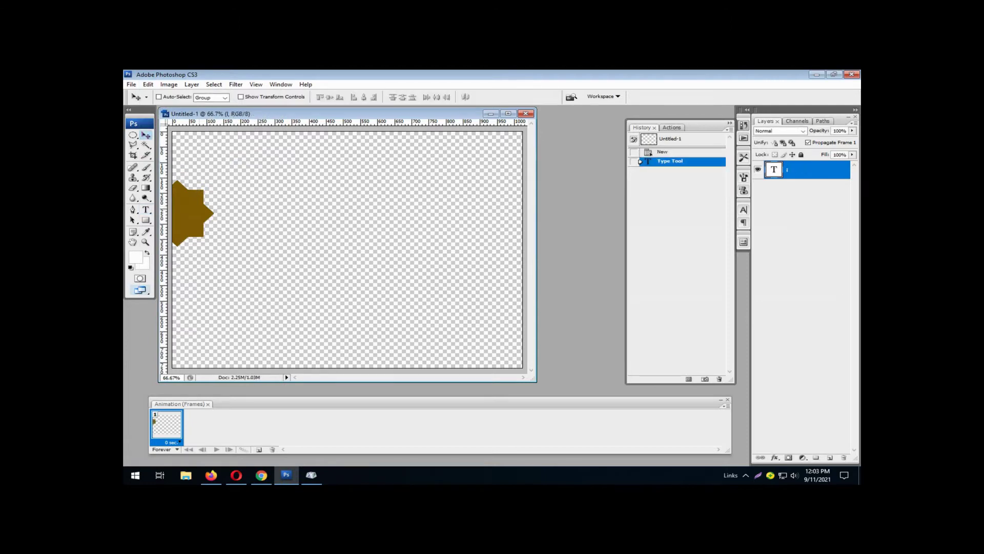
mouse_move(192, 213)
left_mouse_down()
mouse_move(268, 215)
mouse_move(241, 213)
mouse_move(262, 209)
left_mouse_up()
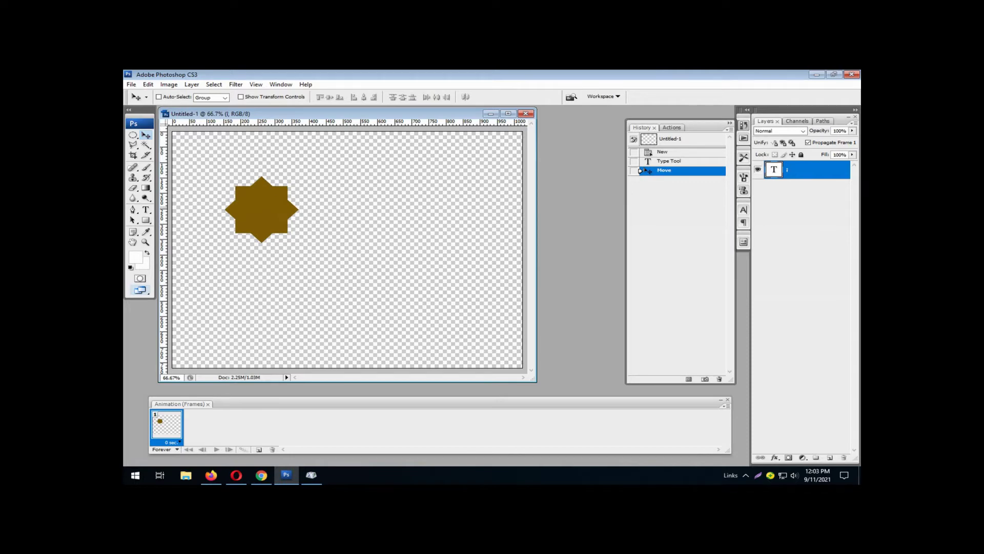
left_click_drag(262, 209, 245, 194)
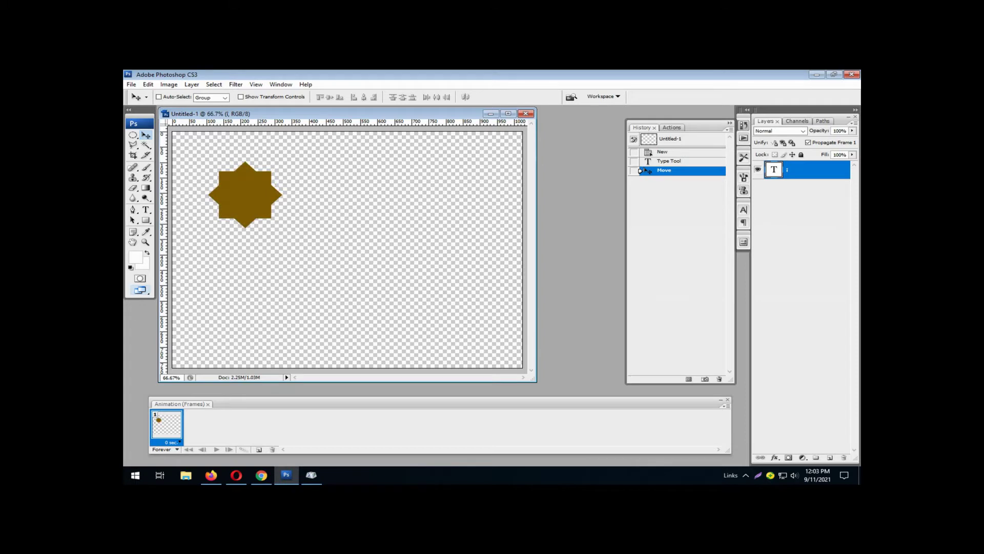
- Rasterize the star type layer and close the Character Map window
right_click(786, 169)
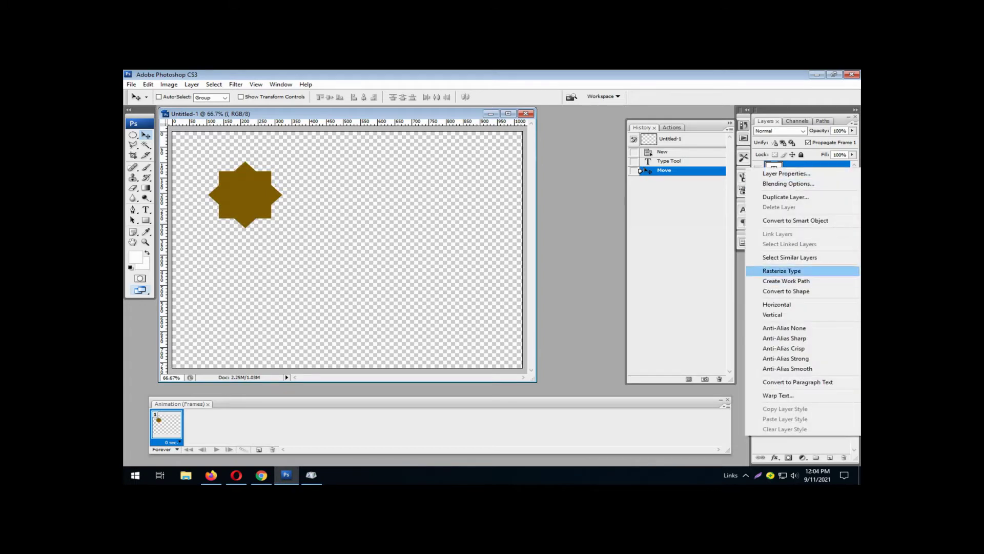
left_click(782, 270)
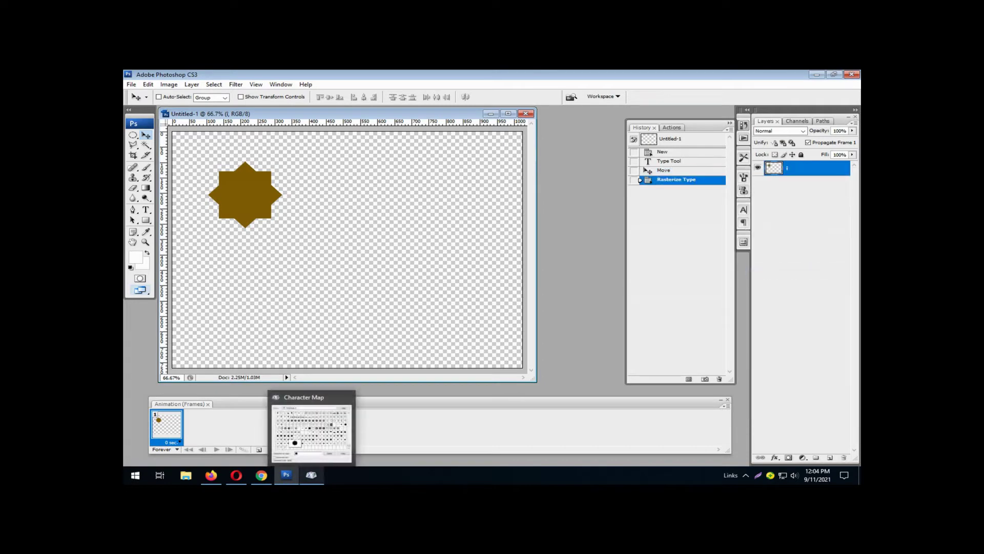
left_click(312, 474)
left_click(705, 140)
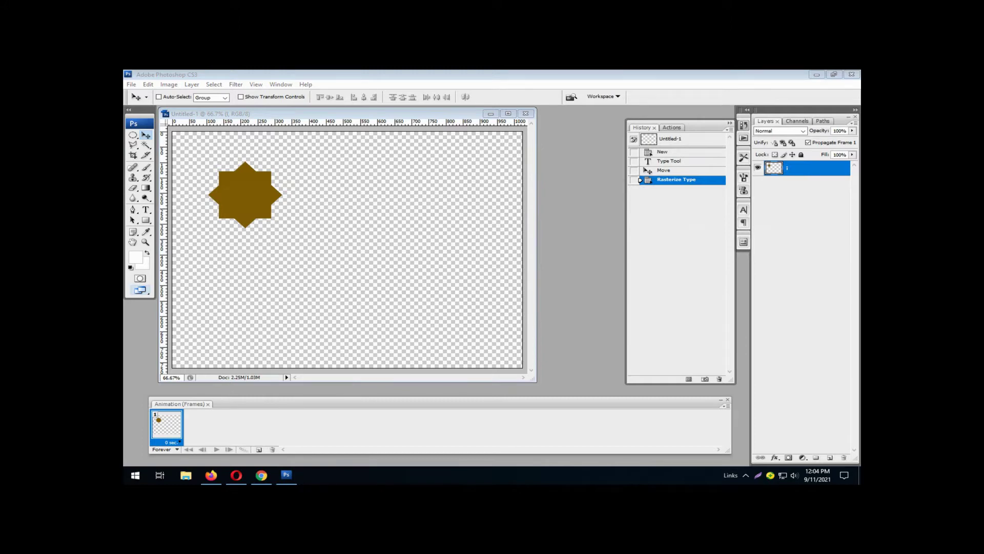
- Drag two vertical and two horizontal guides from the rulers onto the canvas
left_click_drag(163, 246, 303, 246)
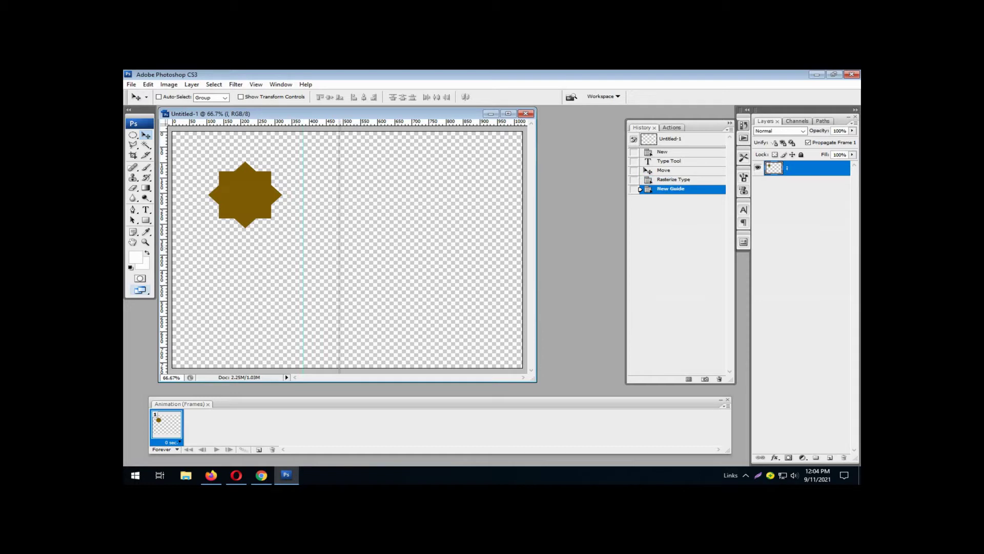
left_click_drag(163, 246, 337, 246)
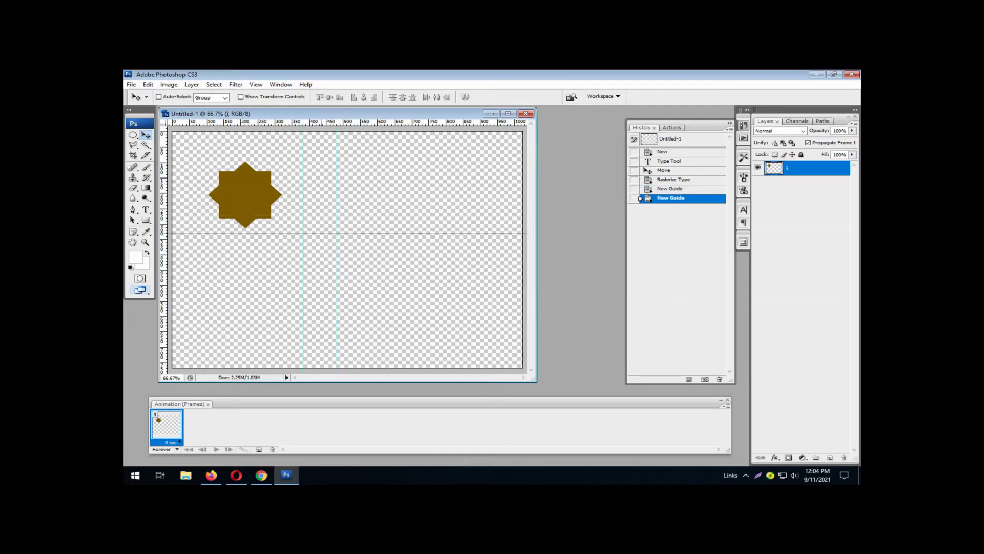
left_click_drag(348, 123, 349, 233)
left_click_drag(349, 123, 349, 288)
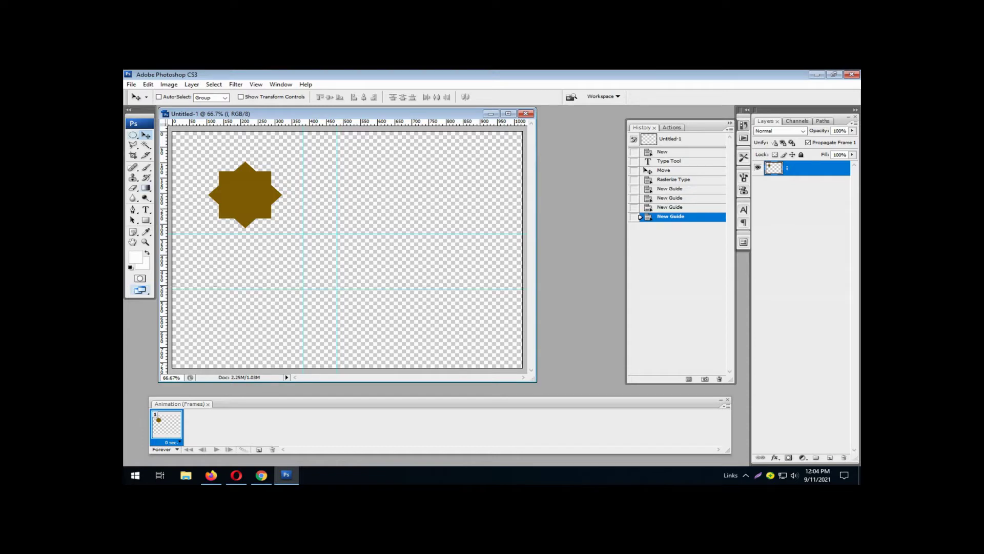
- Marquee-select the rectangle framed by the guides and zoom in on it
left_click_drag(133, 135, 170, 135)
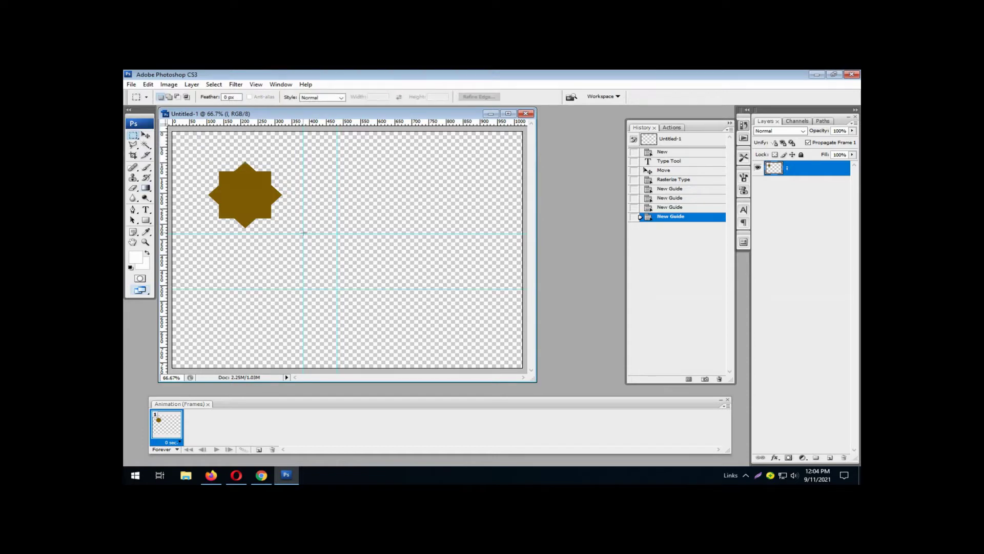
left_click_drag(334, 244, 337, 288)
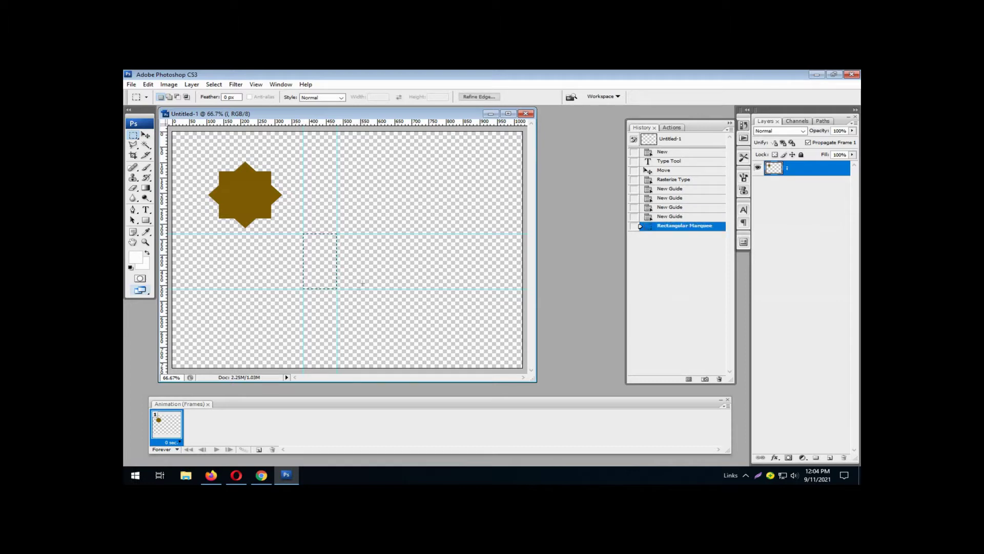
key("z")
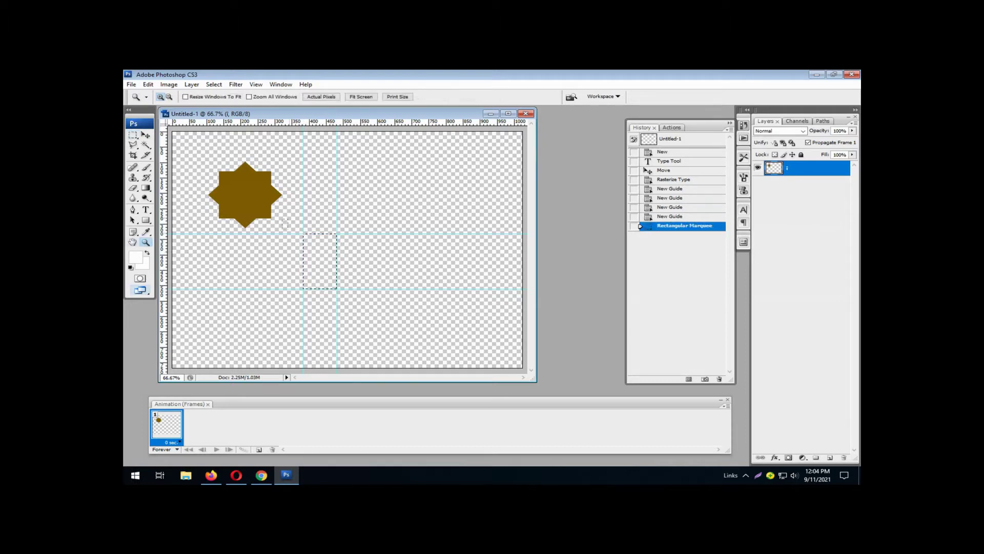
left_click_drag(282, 219, 375, 313)
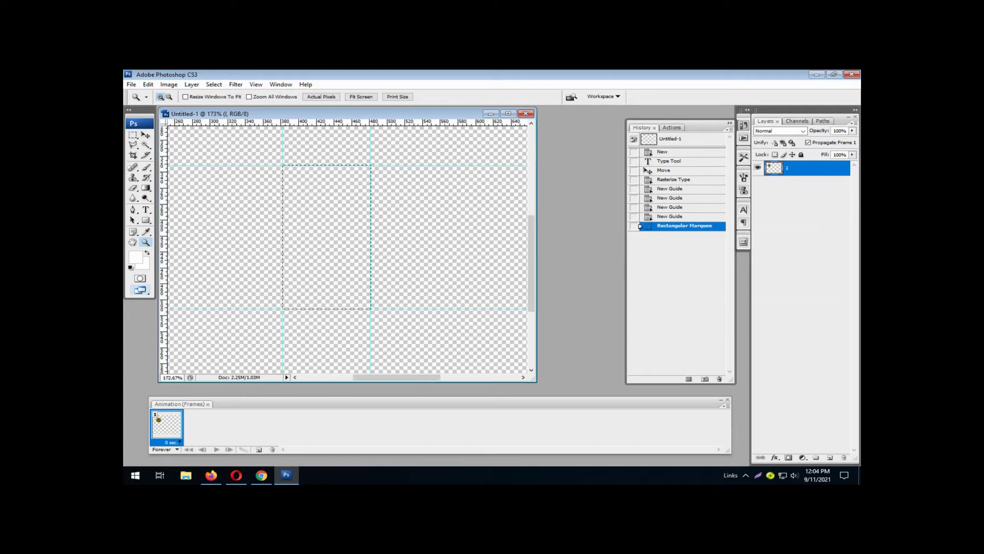
- Set the foreground colour to a strong blue
key("i")
left_click(136, 257)
left_click(595, 193)
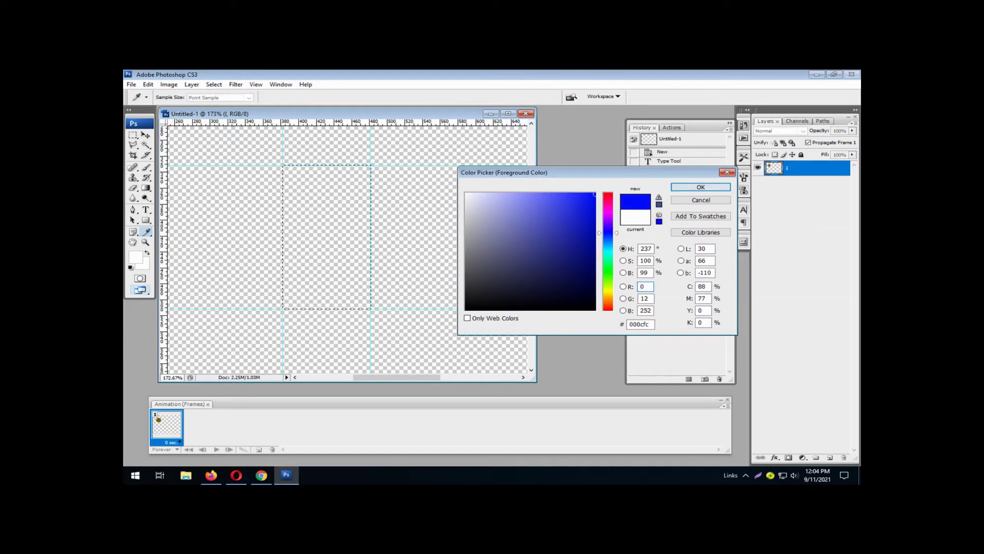
left_click(701, 187)
- Undo a first fill, then Paint Bucket the selection blue on a new layer
right_click(146, 188)
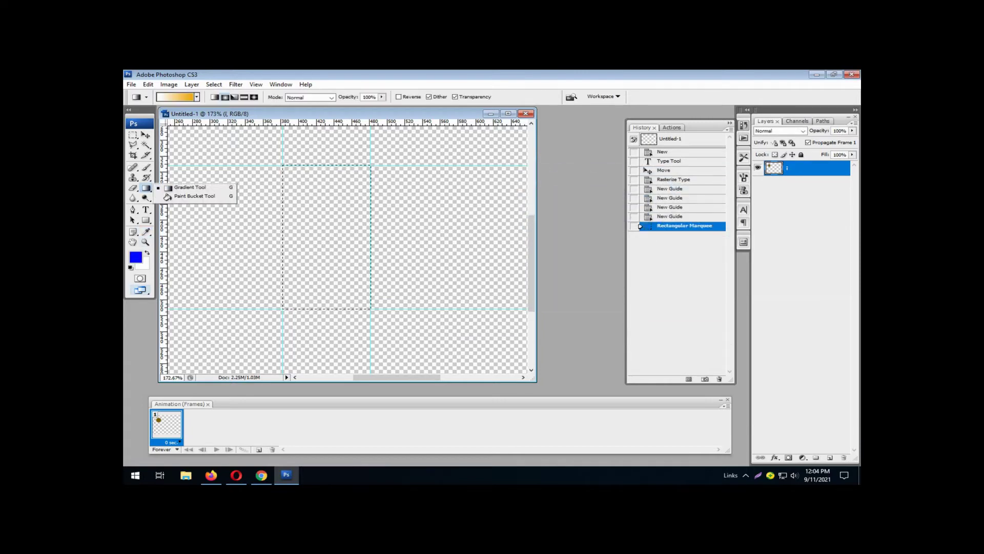
left_click(174, 199)
left_click(327, 237)
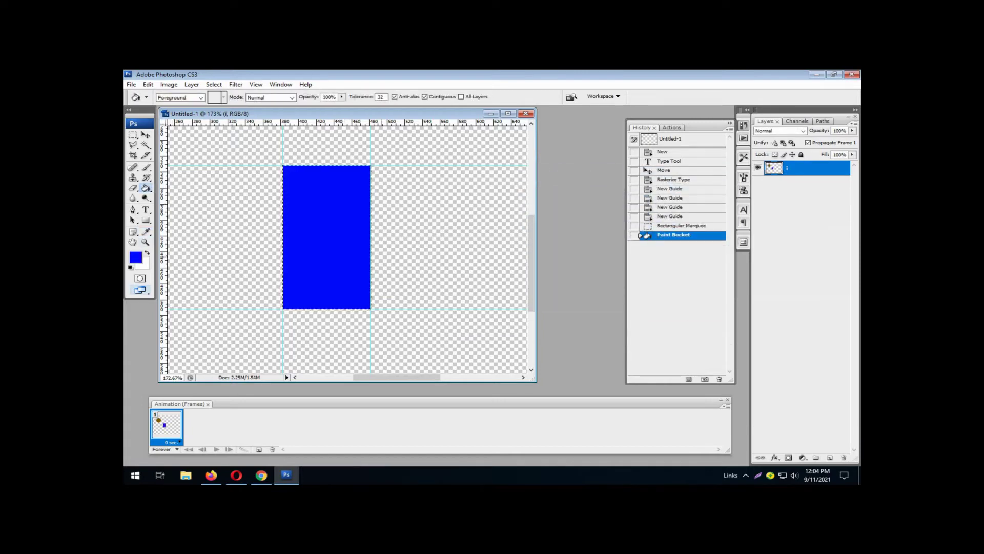
key("ctrl+z")
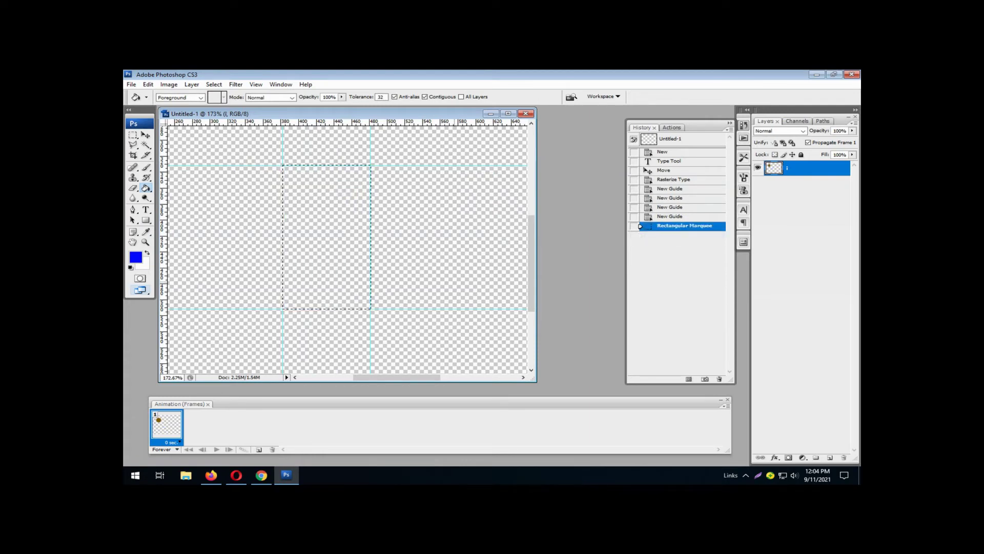
left_click(829, 457)
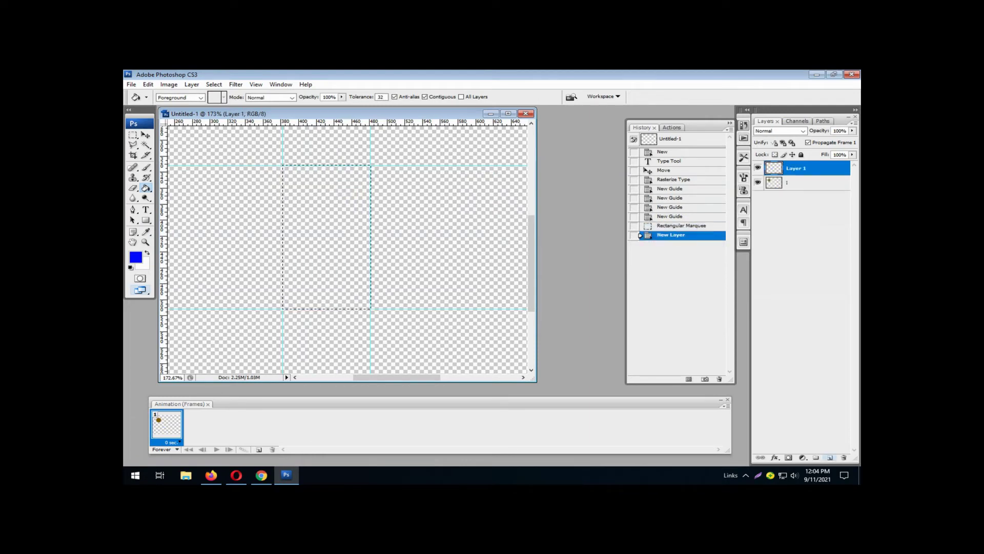
left_click(326, 236)
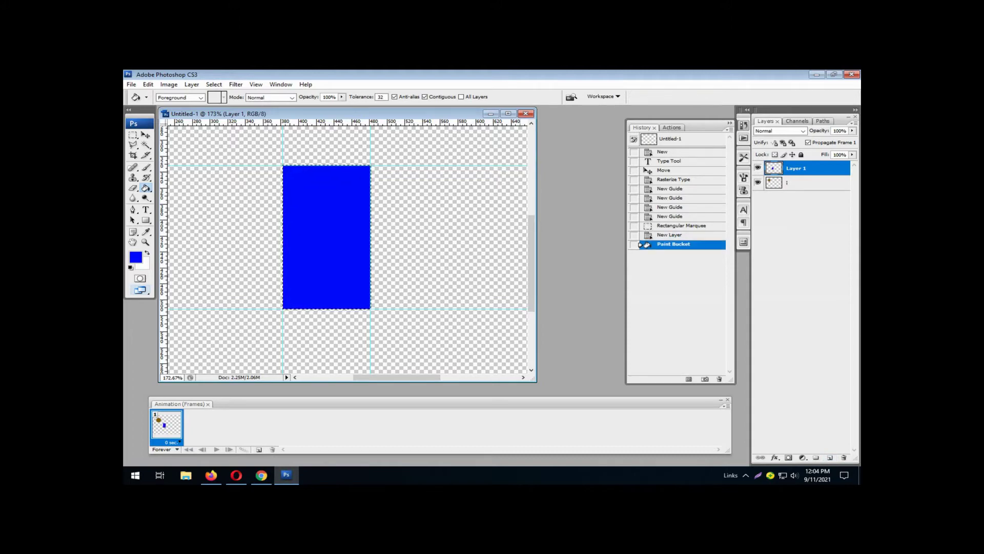
key("ctrl+t")
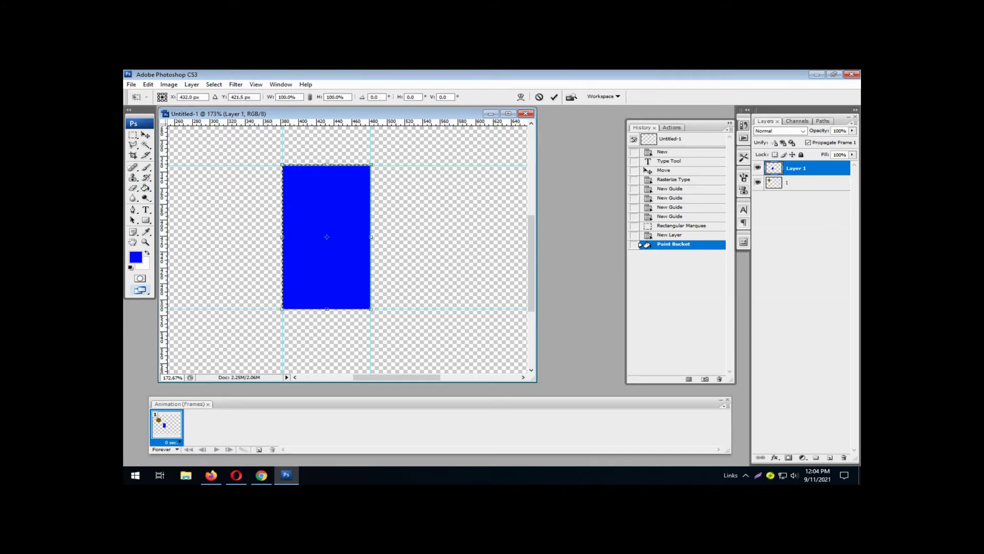
- Add guides through the rectangle's centre and near its bottom, then deselect
left_click_drag(163, 237, 326, 237)
left_click_drag(423, 122, 423, 309)
left_click_drag(424, 122, 424, 280)
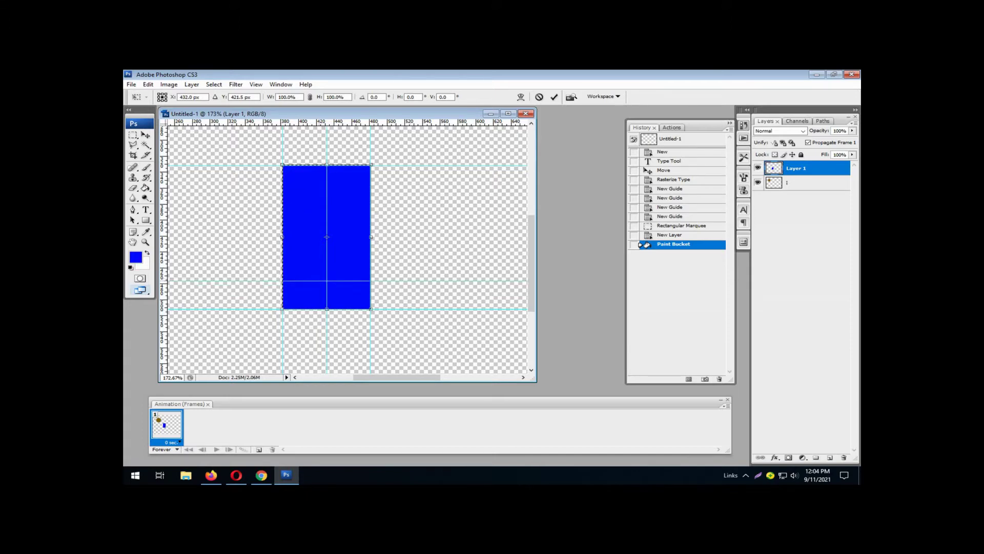
key("Escape")
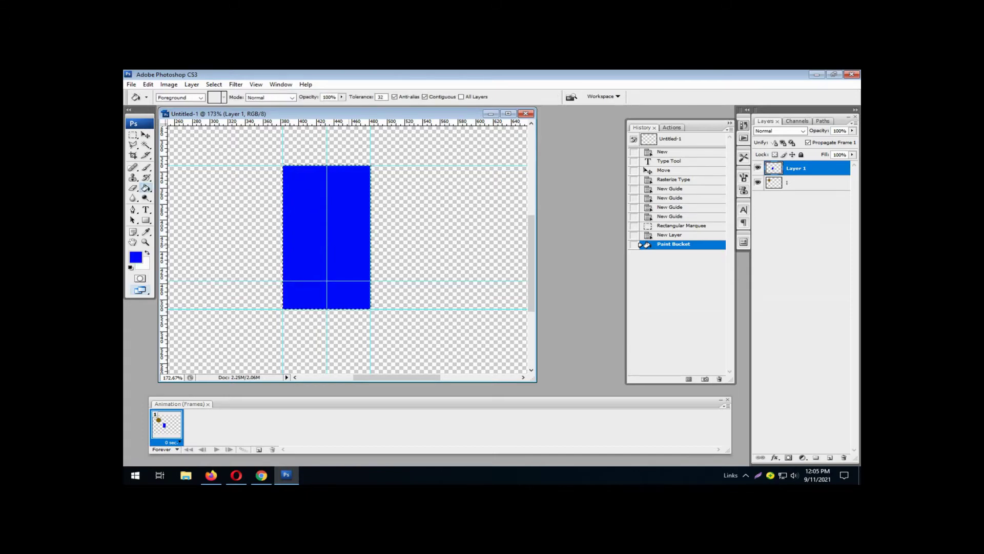
key("ctrl+d")
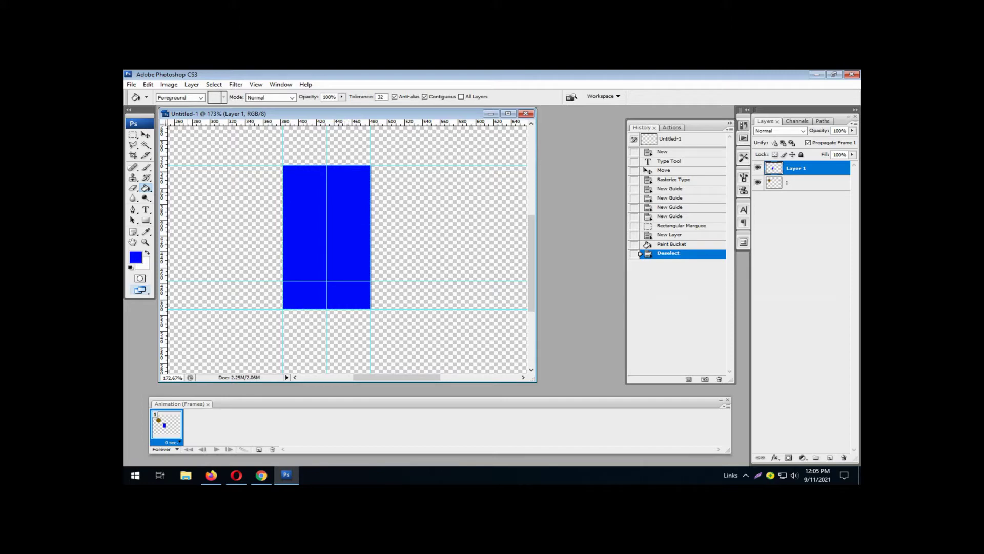
- Cut a triangular V-notch from the rectangle's bottom with the Polygonal Lasso
left_click(134, 145)
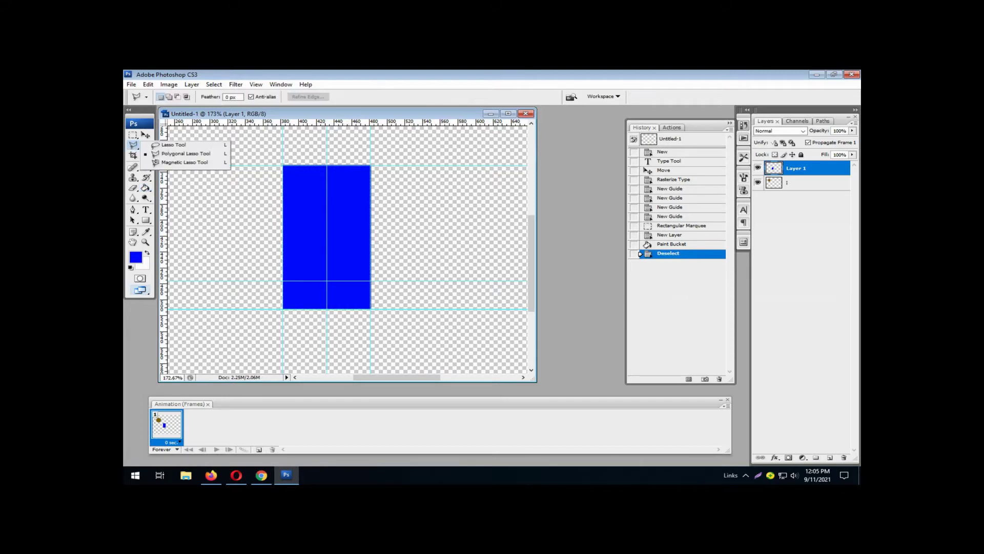
left_click(239, 272)
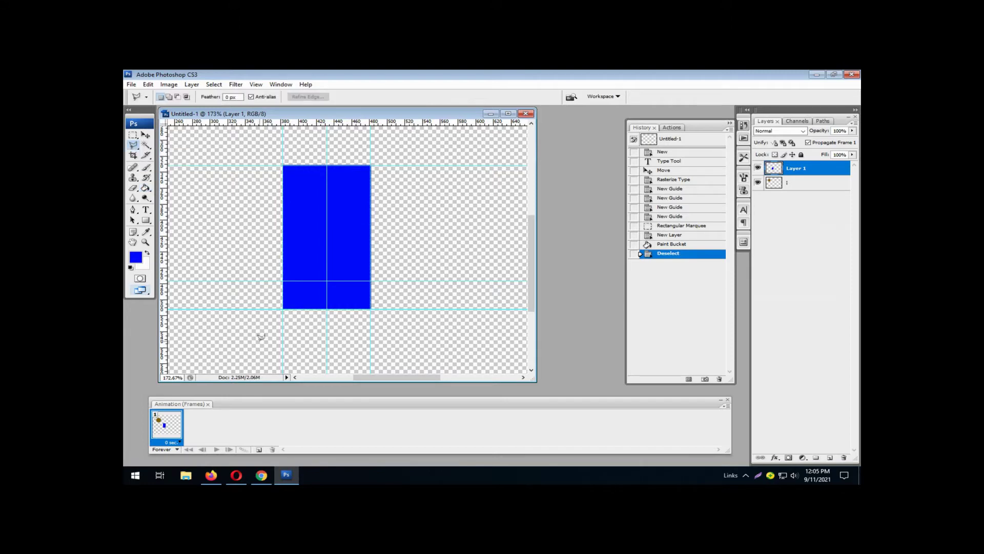
left_click(260, 339)
left_click(282, 308)
left_click(371, 308)
left_click(394, 340)
left_click(260, 340)
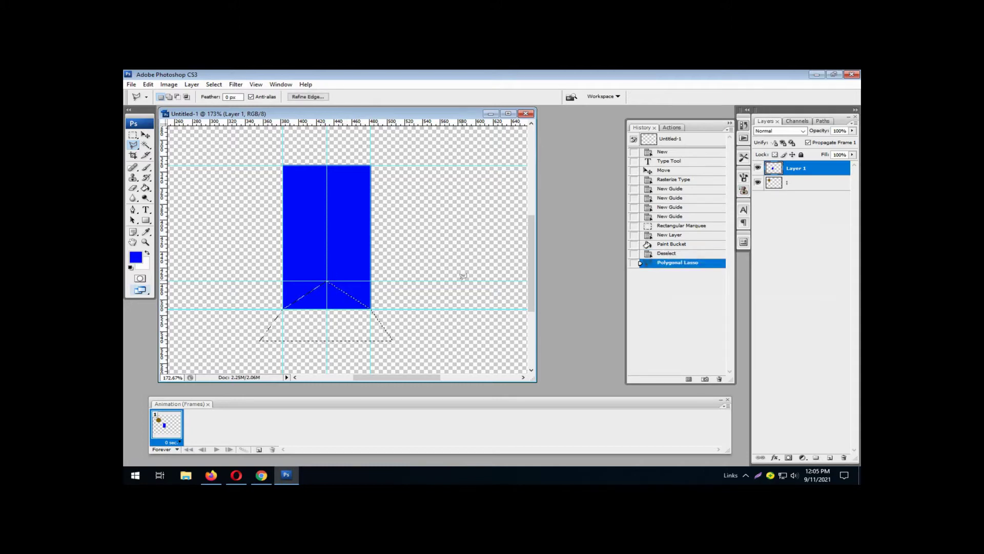
key("Delete")
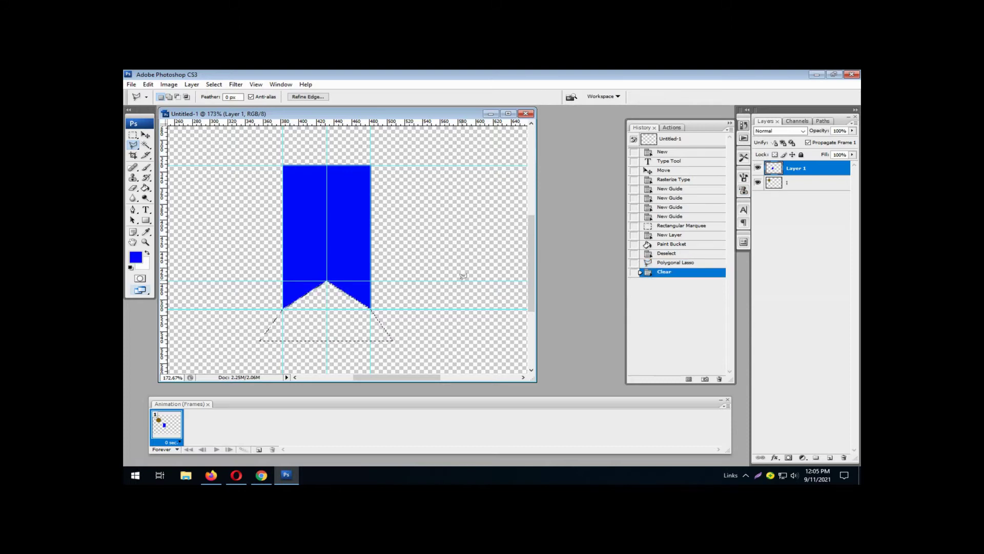
key("ctrl+d")
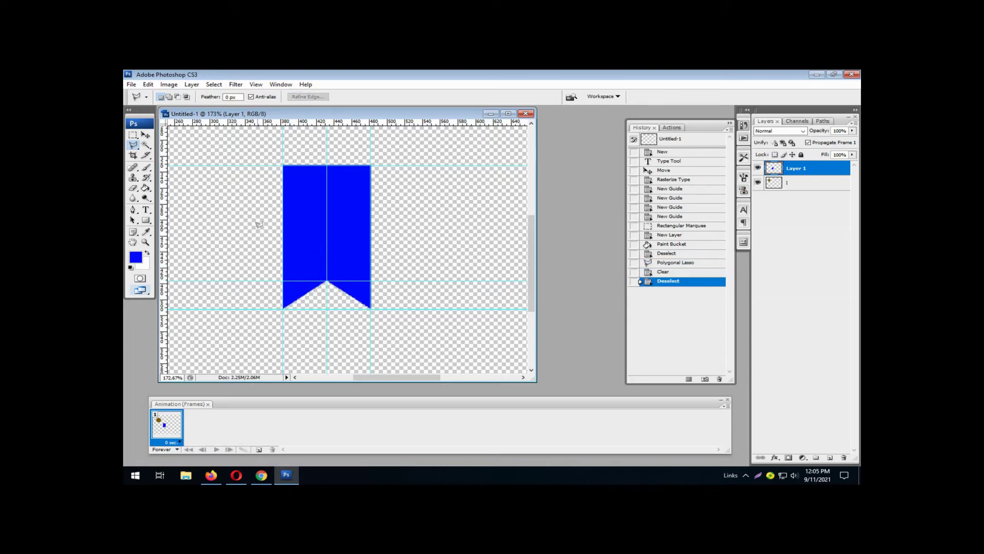
key("m")
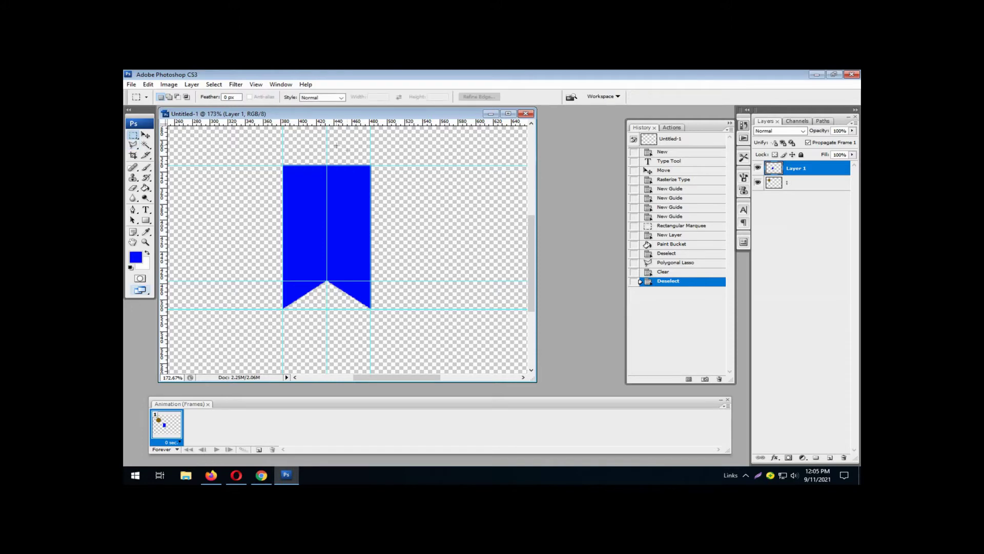
- Fill a thin vertical strip on the ribbon's right with light blue on Layer 2
left_click_drag(351, 158, 358, 328)
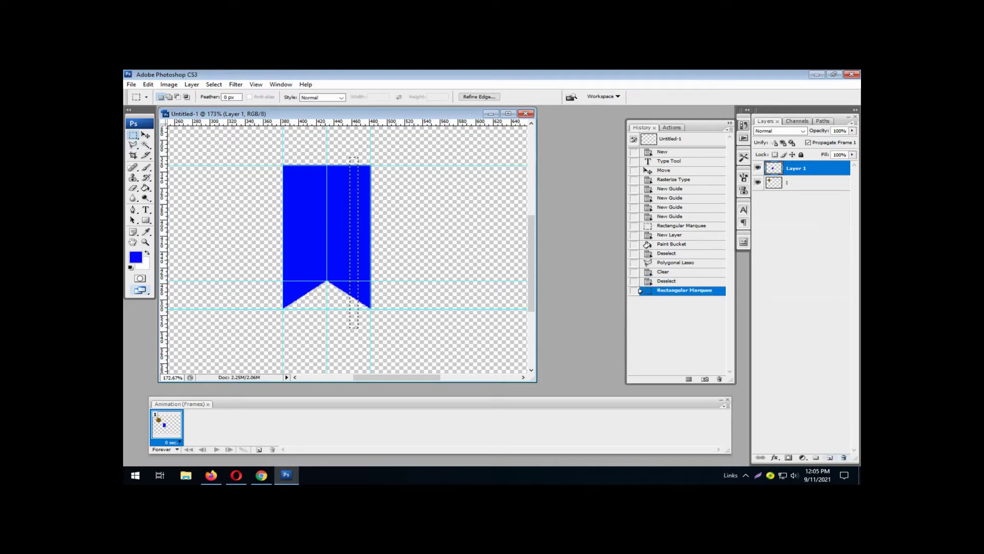
key("ctrl+shift+alt+n")
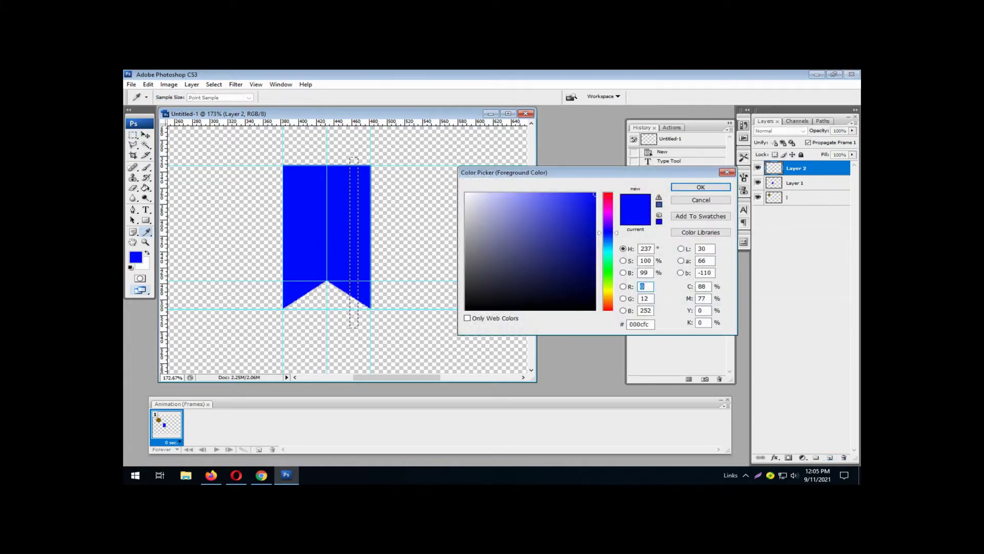
left_click_drag(595, 195, 546, 197)
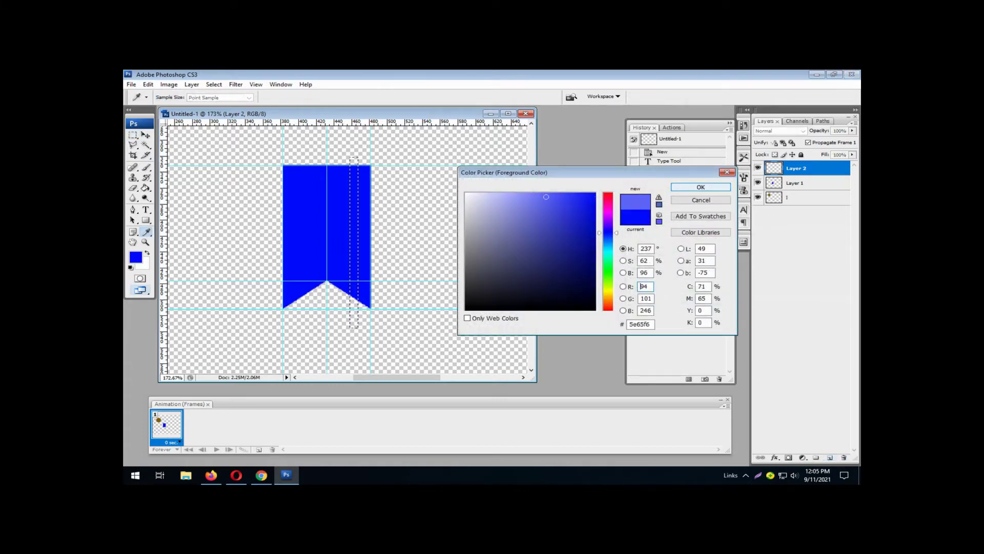
left_click(701, 187)
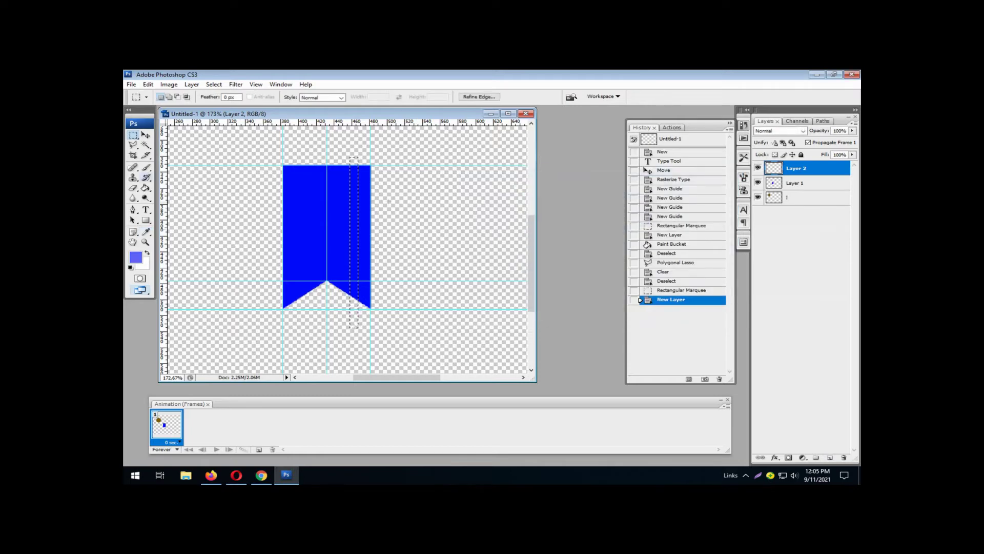
left_click(146, 187)
left_click(354, 322)
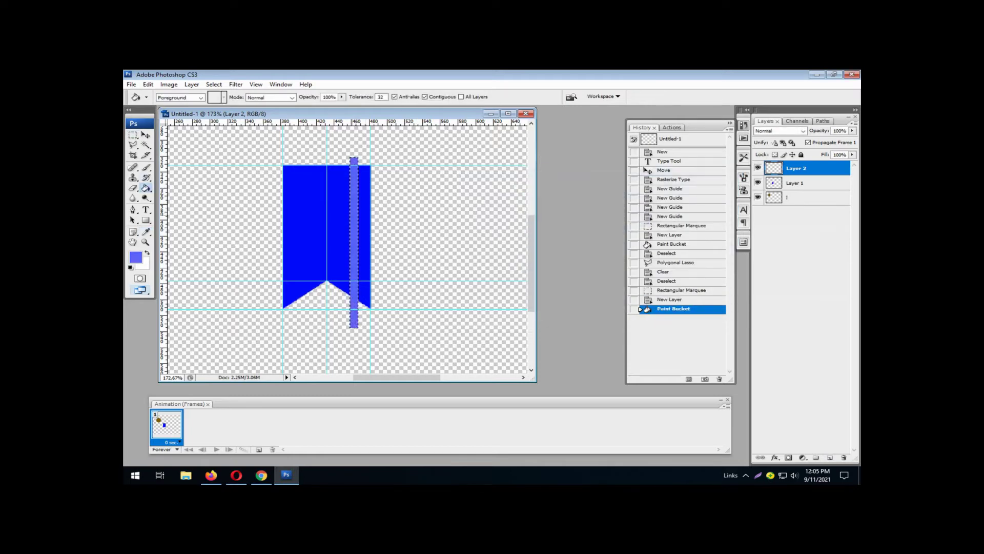
key("ctrl+d")
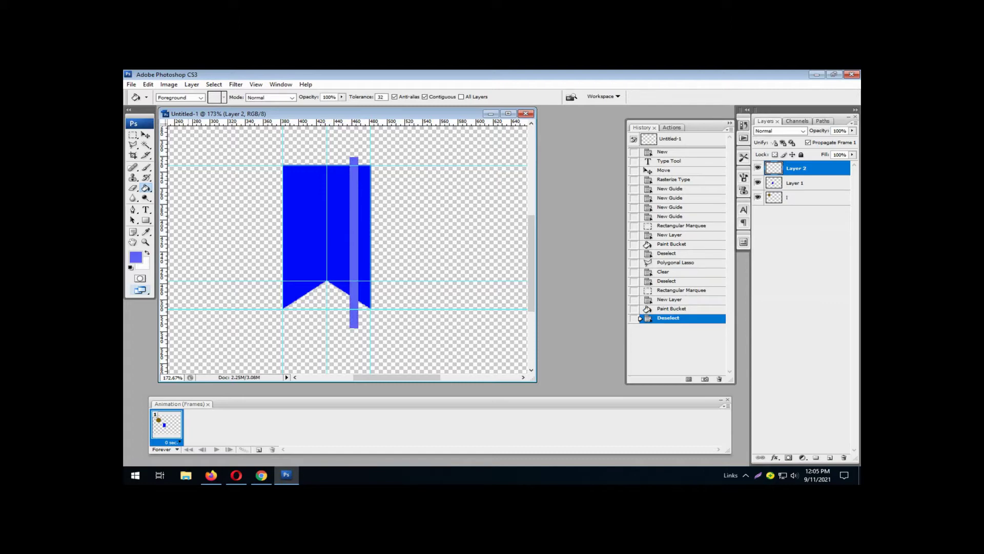
- Shift the strip, then delete its overflow outside a Magic Wand banner selection
key("v")
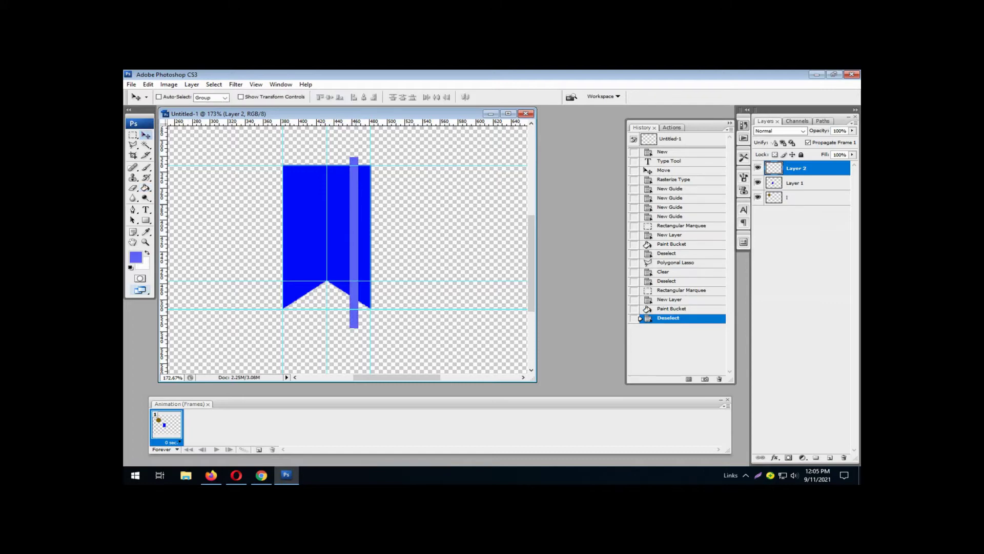
left_click_drag(359, 298, 364, 306)
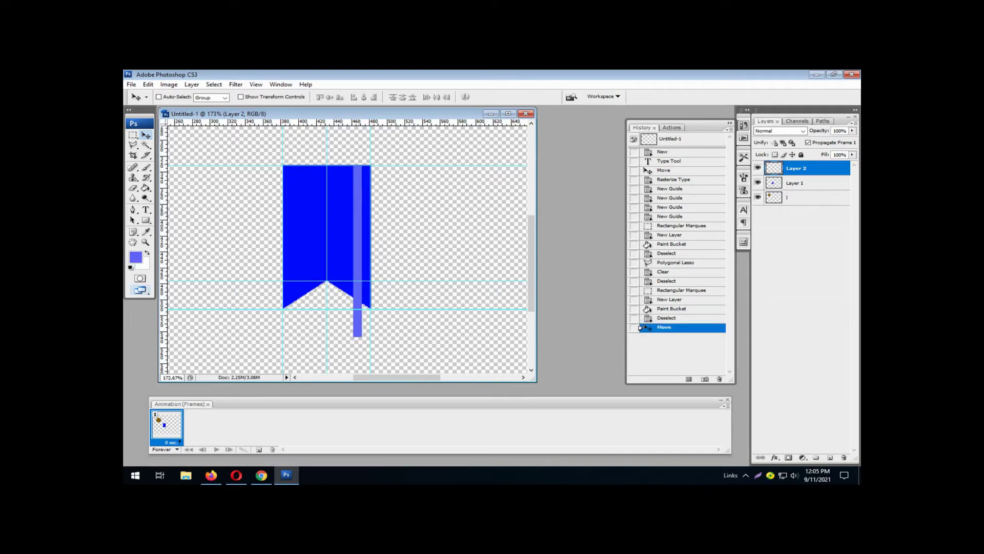
left_click(146, 145)
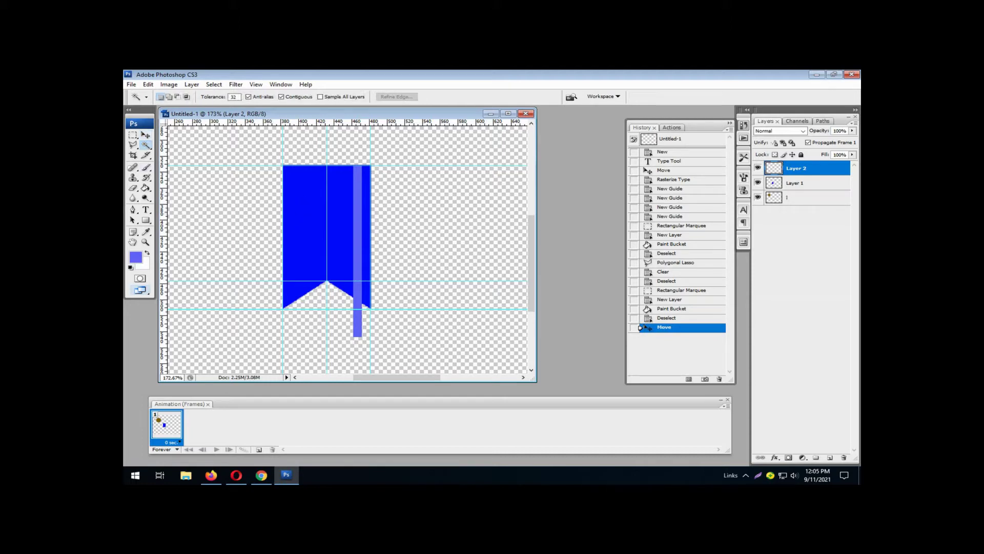
key("alt+bracketleft")
left_click(311, 340)
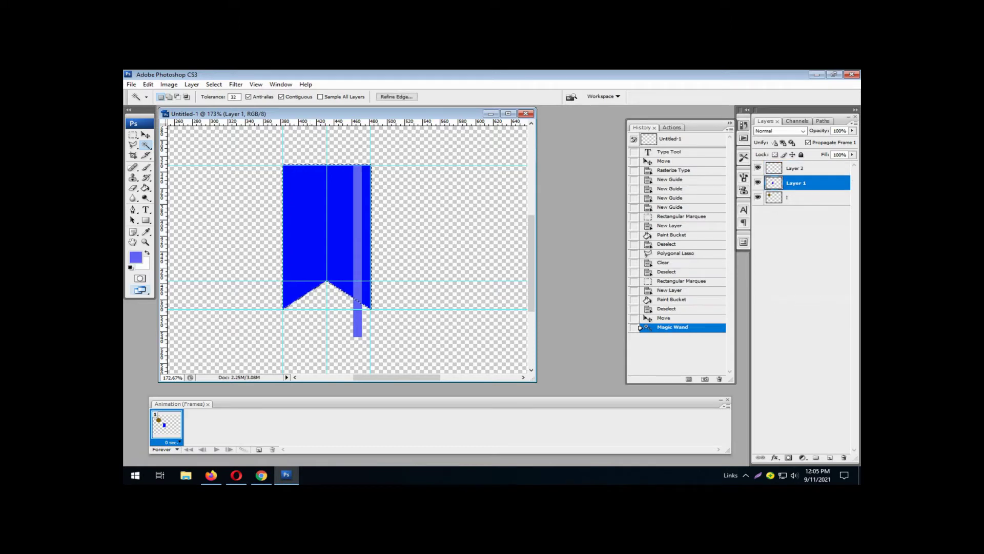
key("alt+bracketright")
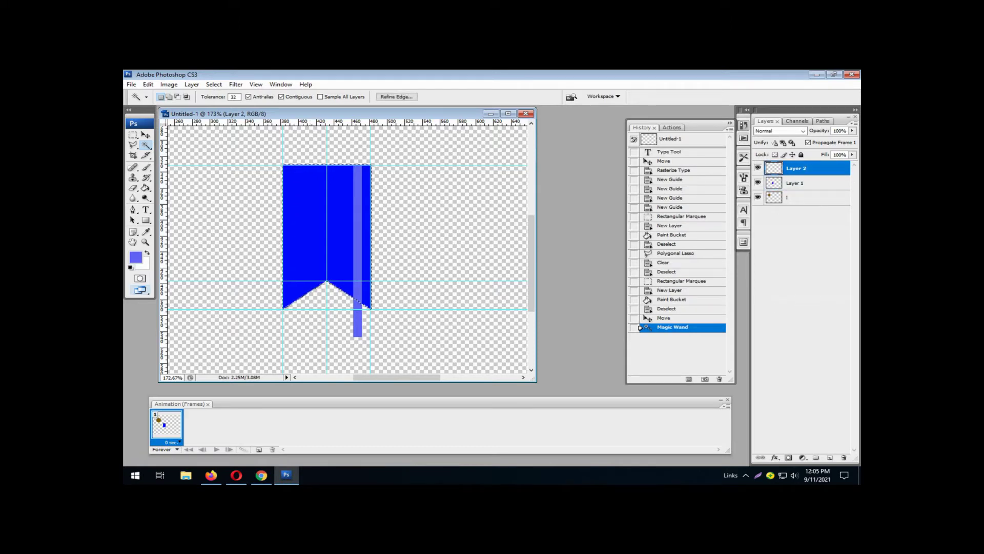
key("Delete")
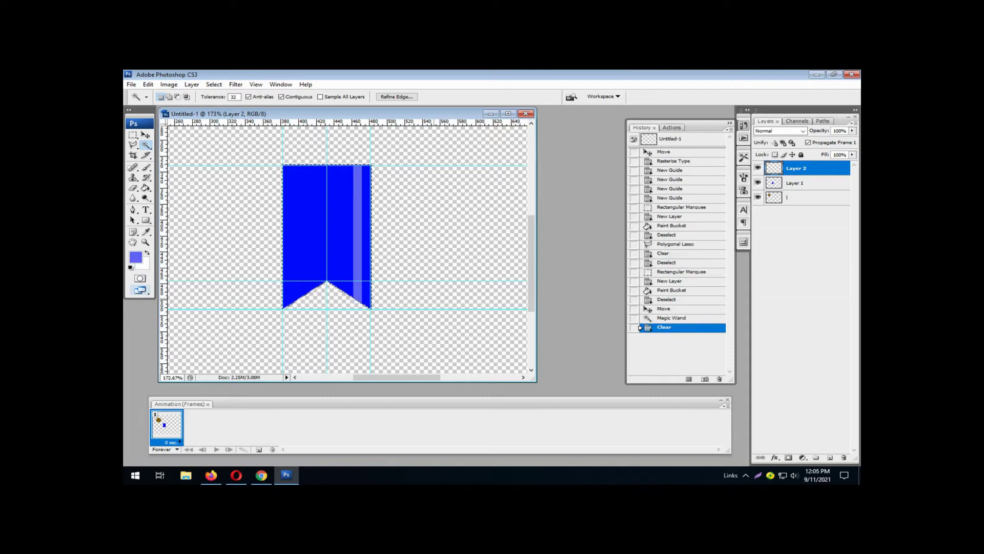
key("ctrl+d")
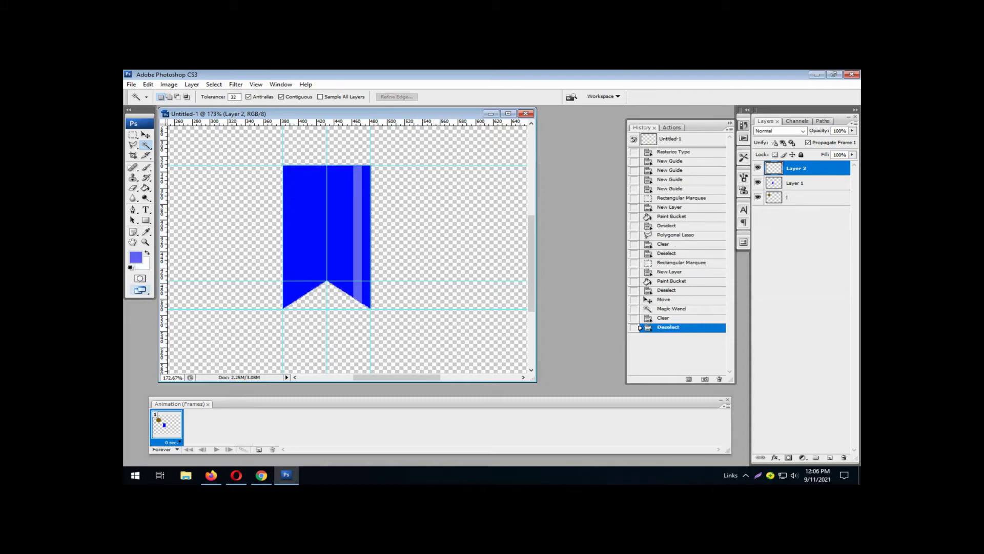
- Check the layers by toggling visibility, leaving the star layer hidden
left_click(758, 167)
left_click(758, 183)
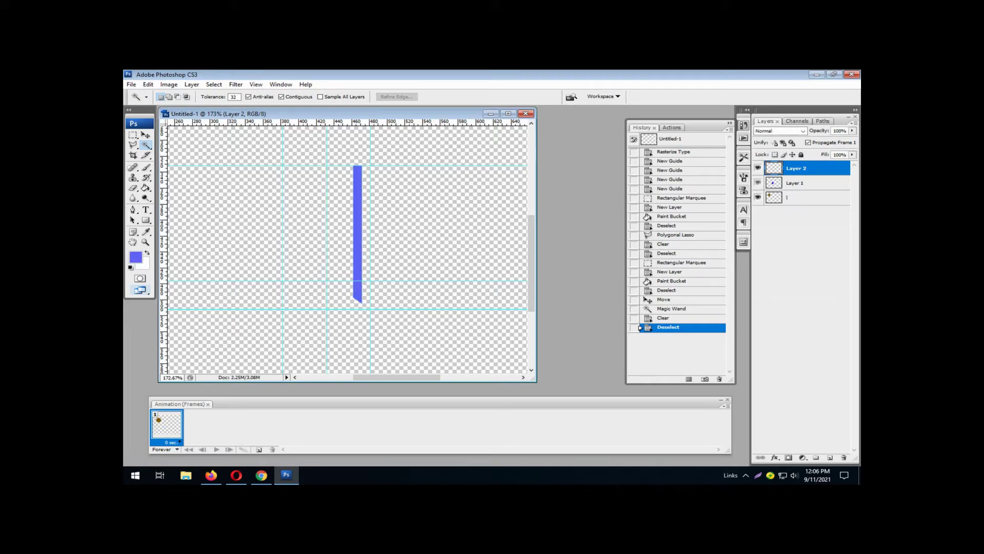
left_click(758, 183)
left_click(758, 197)
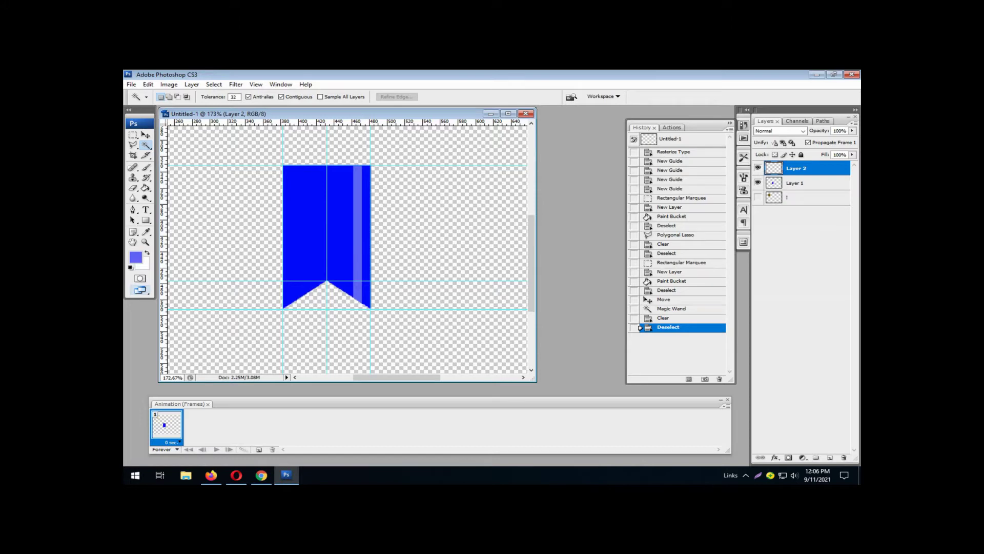
left_click(192, 84)
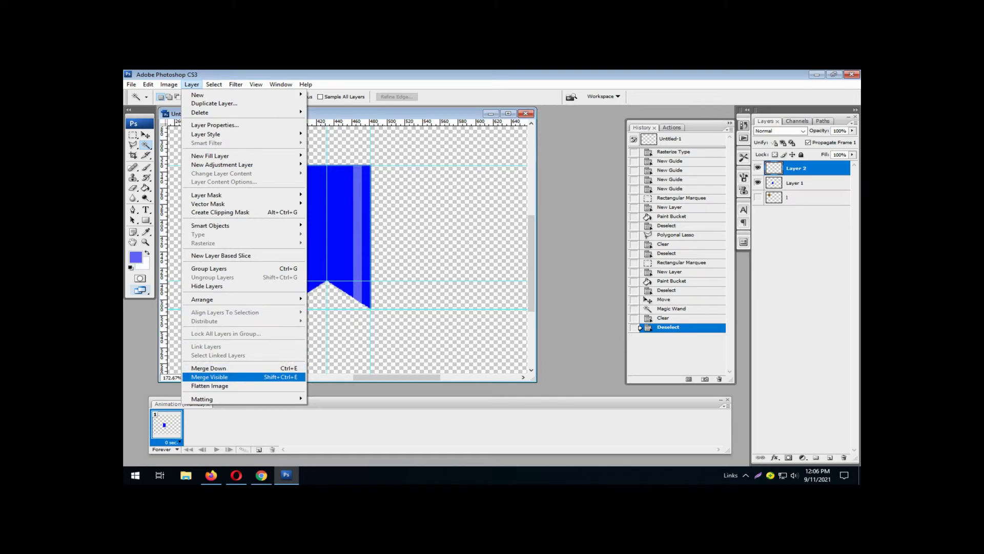
- Merge the visible banner and strip layers, re-show the brown star, and drag the merged blue ribbon beneath it
left_click(210, 377)
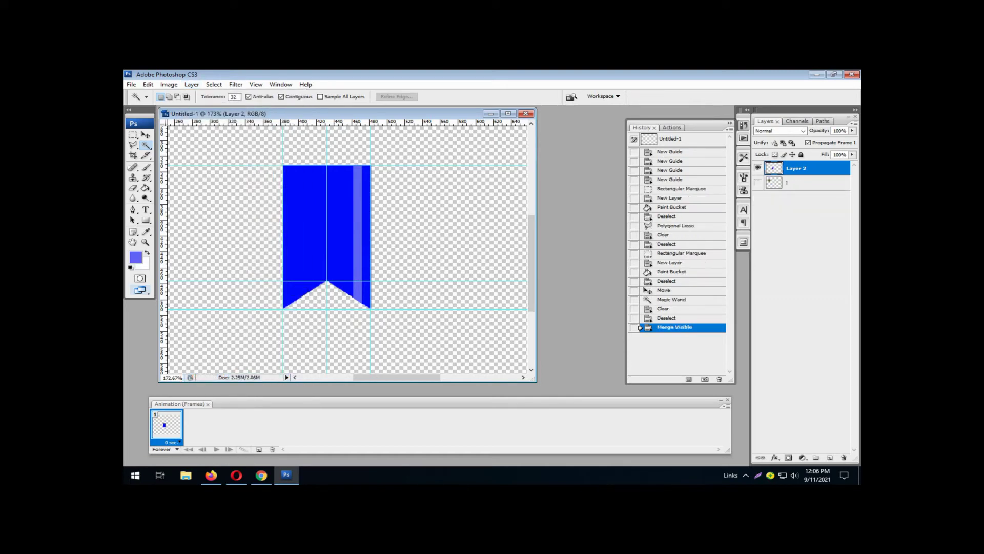
key("v")
left_click_drag(327, 231, 290, 237)
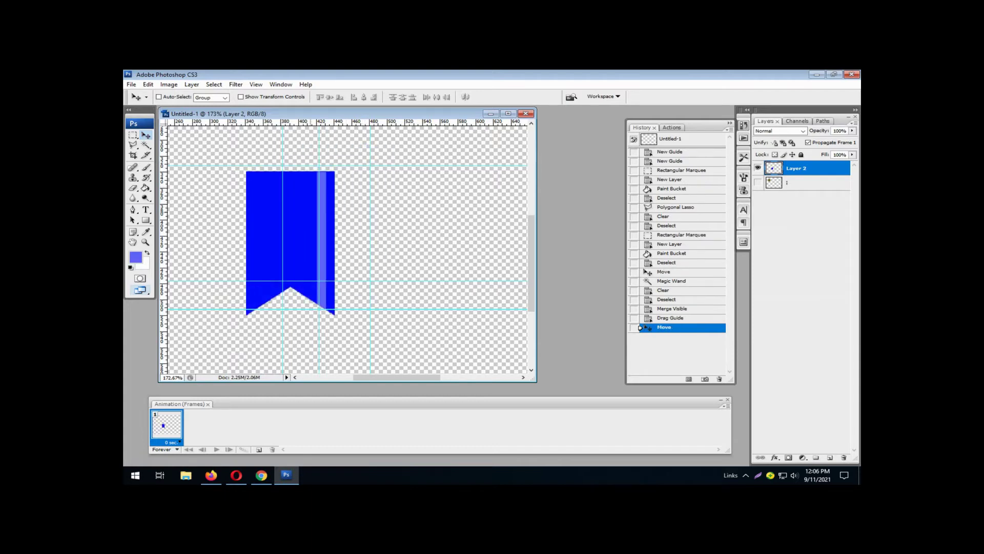
key("ctrl+minus")
key("ctrl+minus")
key("ctrl+minus")
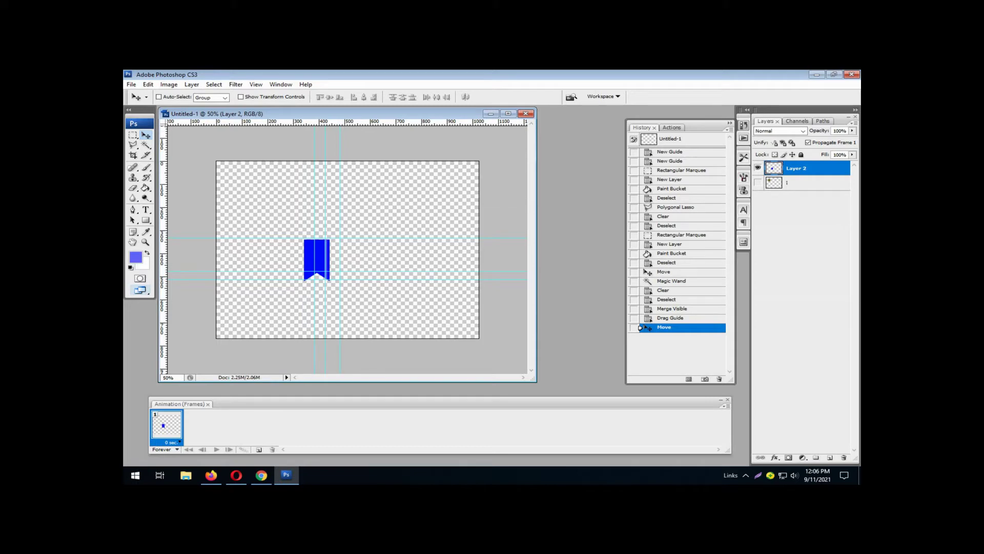
left_click(758, 182)
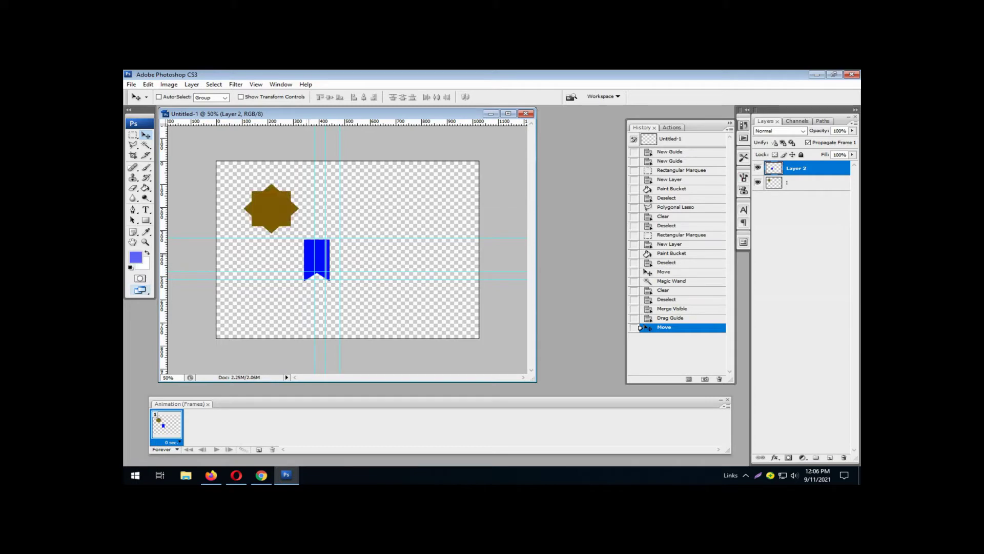
left_click_drag(317, 259, 271, 244)
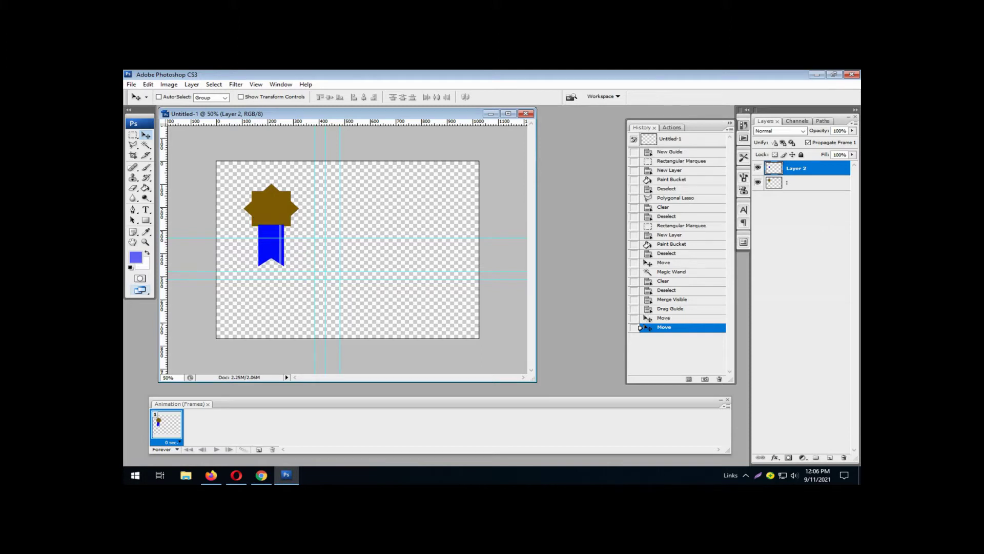
- Duplicate the ribbon layer as Layer 2 copy and nudge the copy to the right
right_click(792, 169)
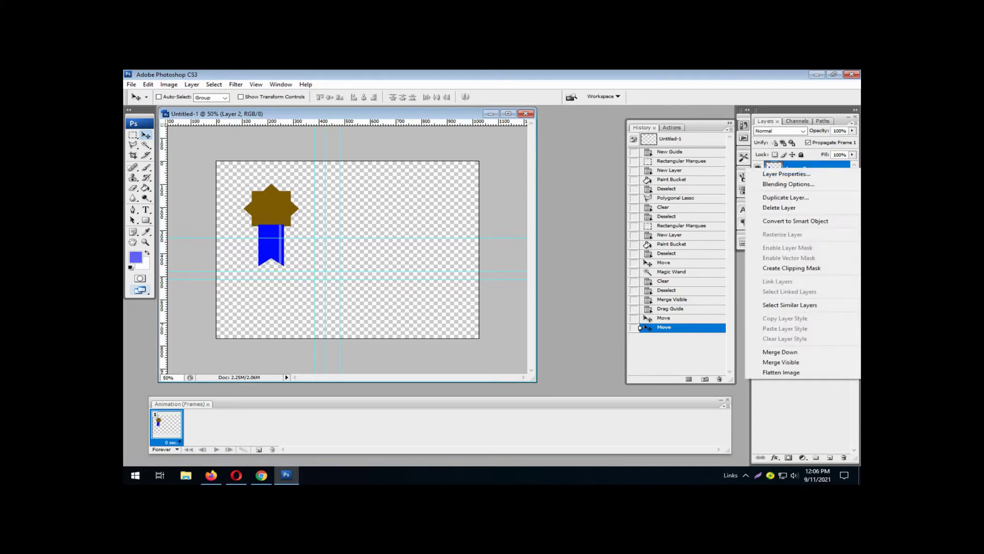
left_click(786, 197)
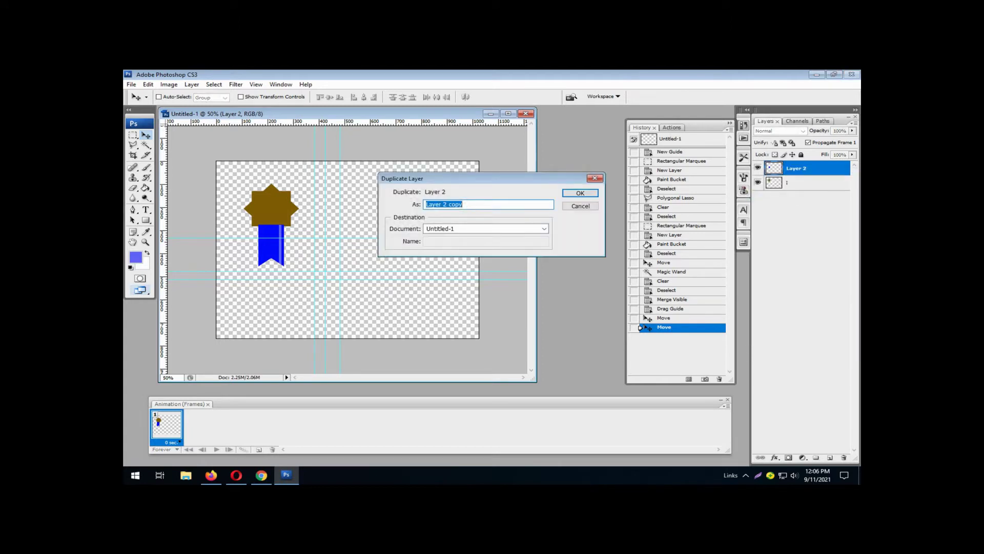
key("Return")
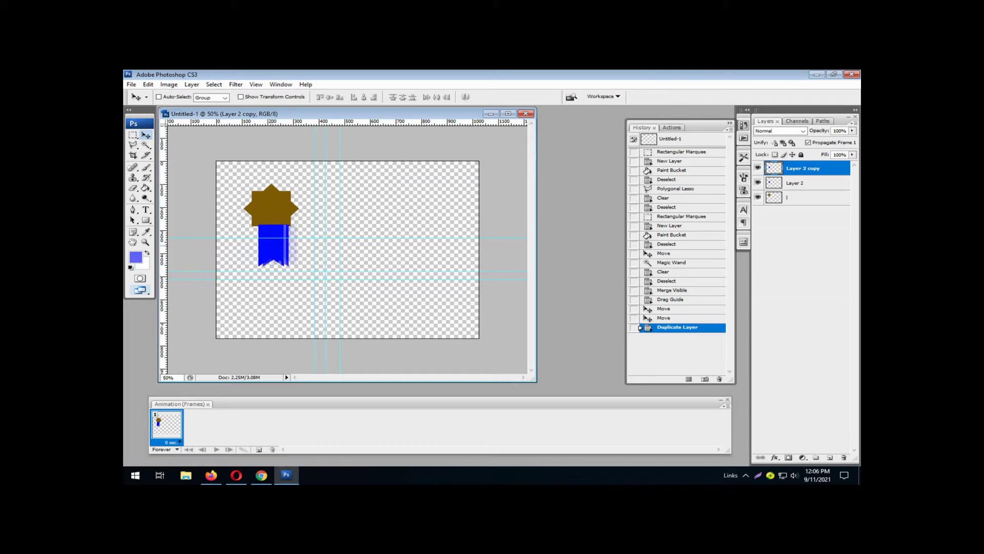
key("shift+Right")
key("shift+Right")
key("shift+Right")
key("shift+Right")
key("shift+Right")
key("shift+Right")
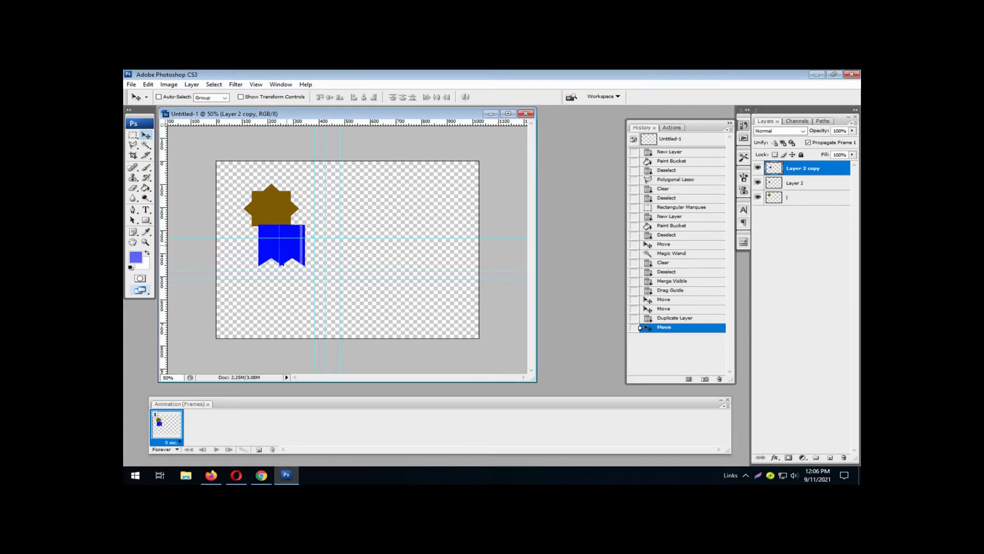
key("ctrl+t")
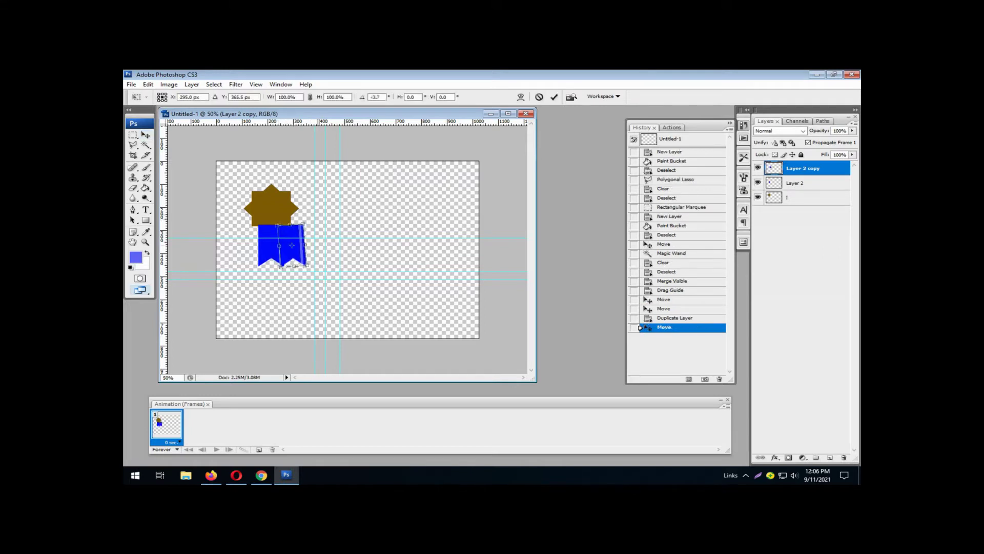
- Rotate the copied ribbon about 16.9° one way and the original about 14.6° the other
left_click_drag(313, 277, 321, 270)
key("Return")
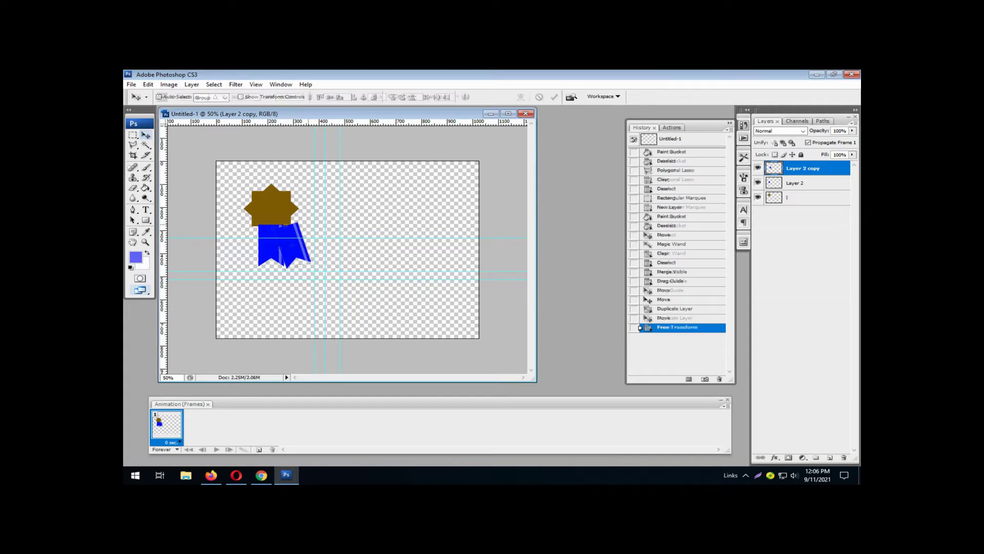
key("alt+bracketleft")
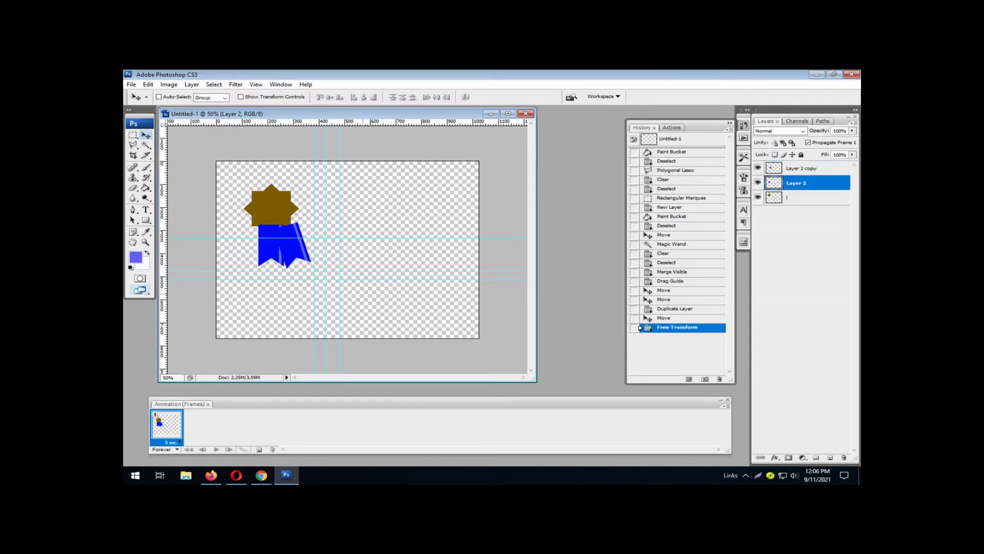
key("ctrl+t")
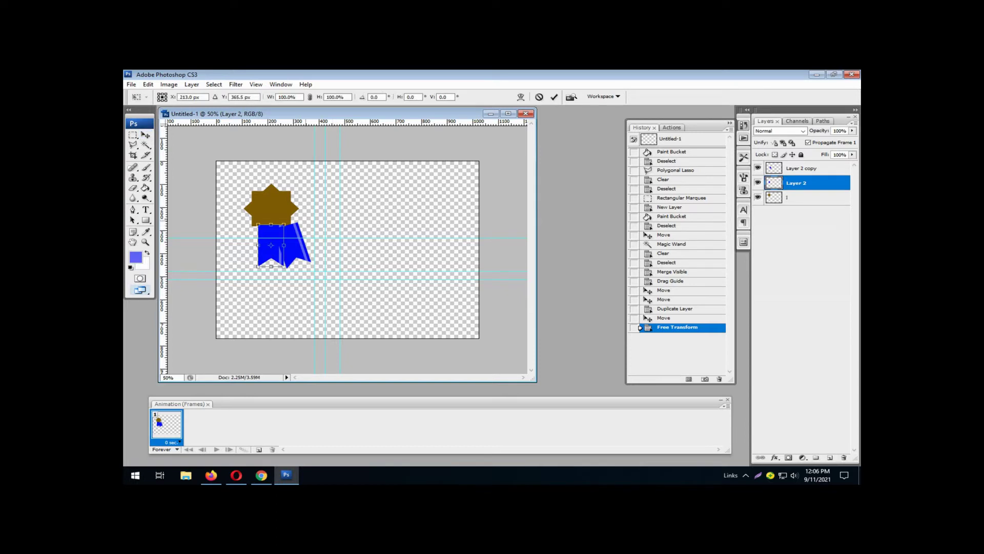
left_click_drag(251, 277, 241, 268)
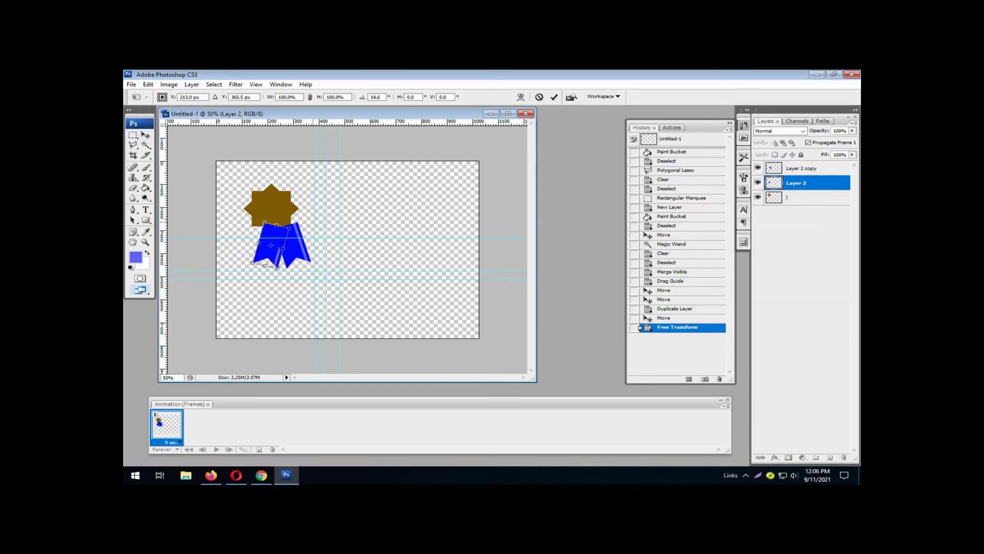
key("Return")
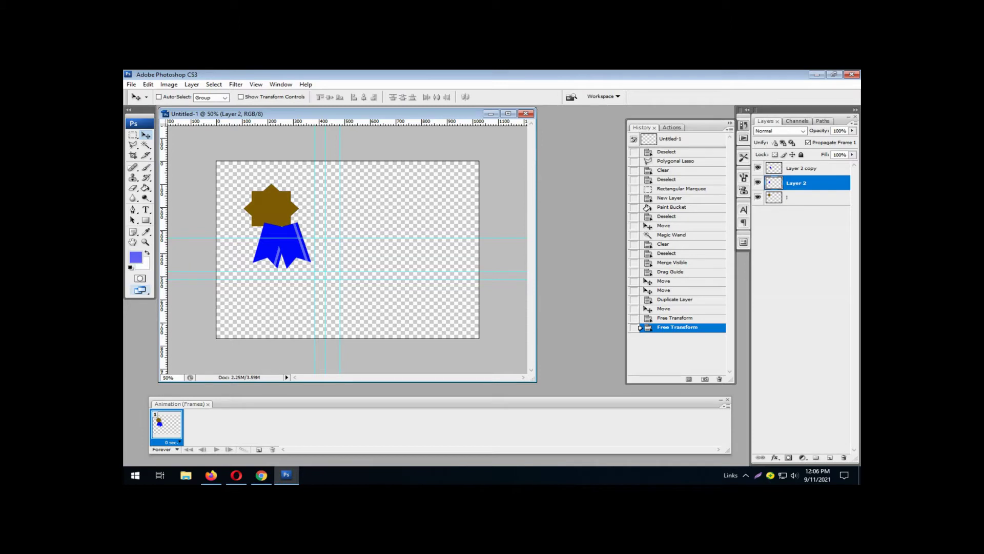
- Bring the brown star layer to the top and centre it over the ribbons
key("alt+bracketleft")
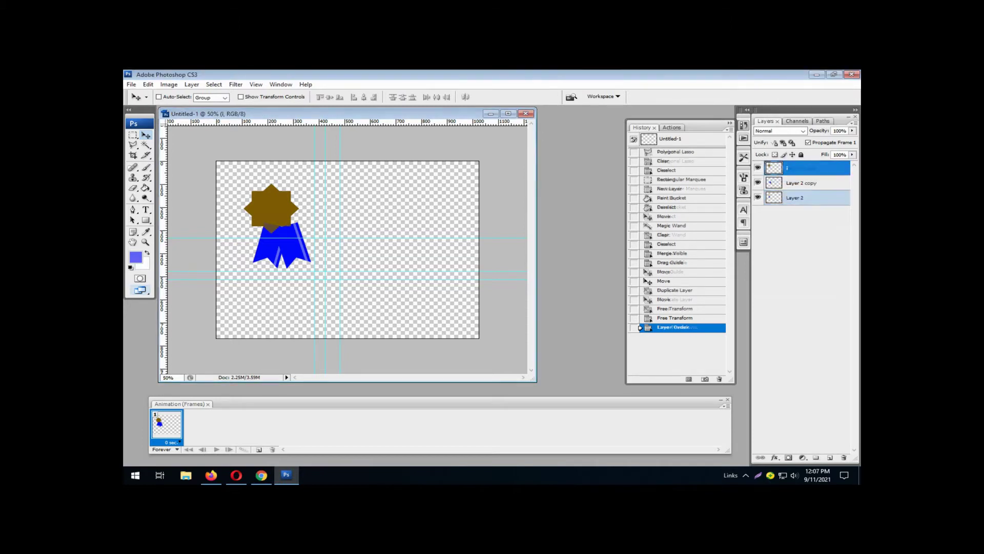
key("ctrl+shift+bracketright")
mouse_move(271, 208)
left_mouse_down()
mouse_move(280, 220)
mouse_move(280, 212)
left_mouse_up()
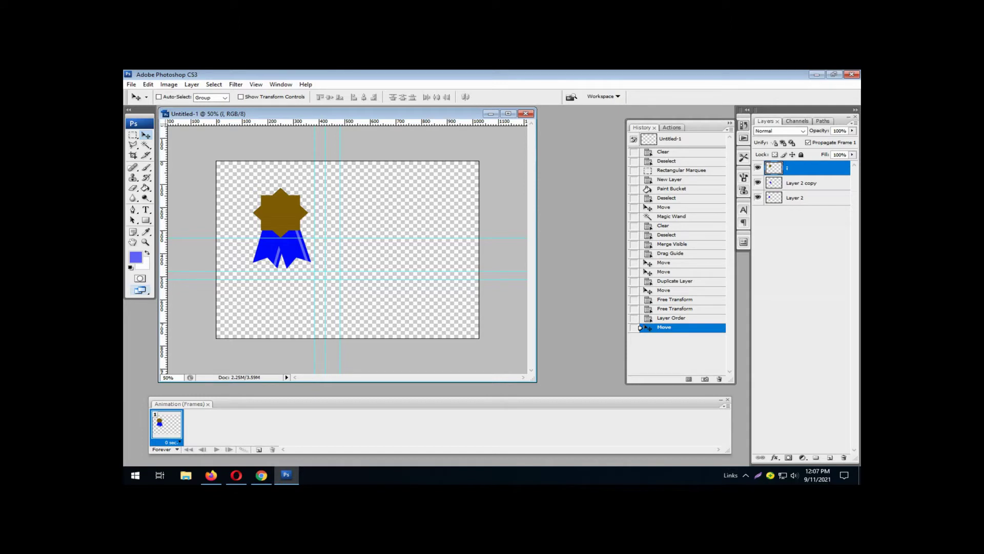
- Hide the badge and ribbon layers and add a new empty Layer 3
left_click(758, 167)
left_click(758, 183)
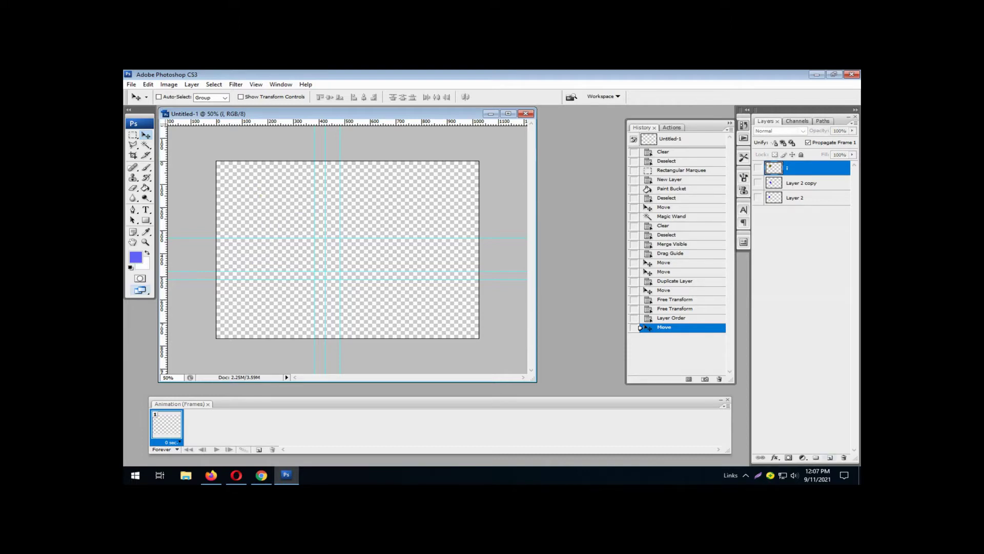
left_click(830, 457)
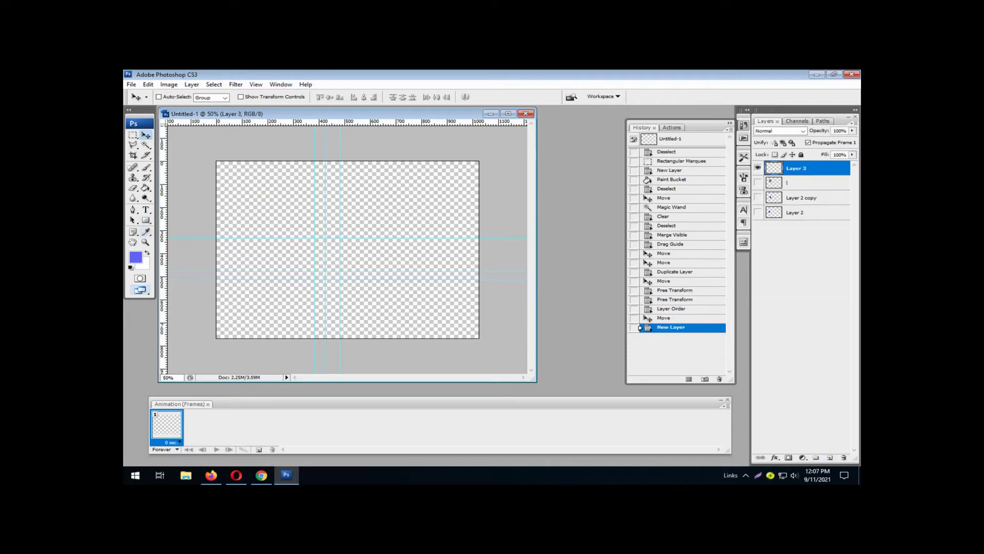
- Set up a yellow-to-white gradient in the Gradient Editor with the Gradient Tool
left_click(147, 188)
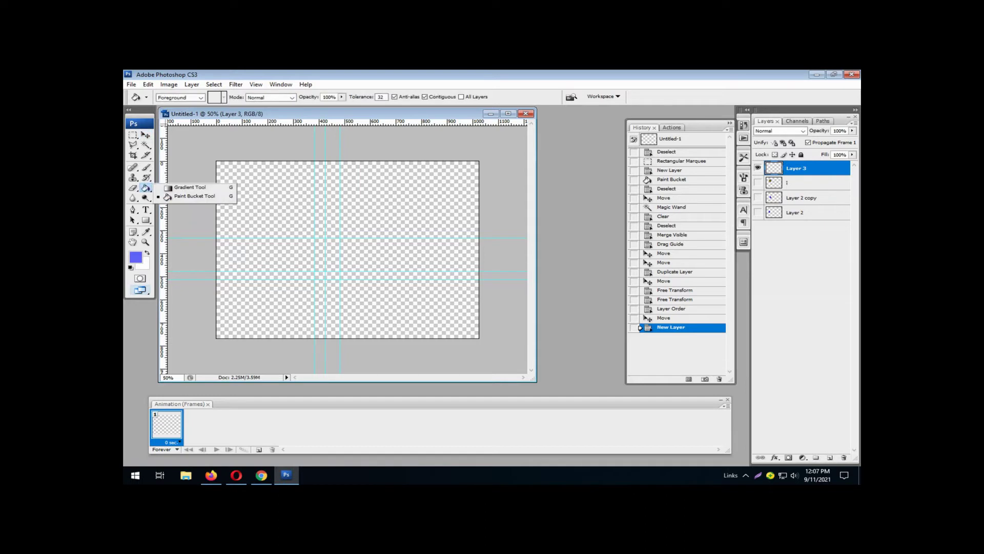
left_click(190, 187)
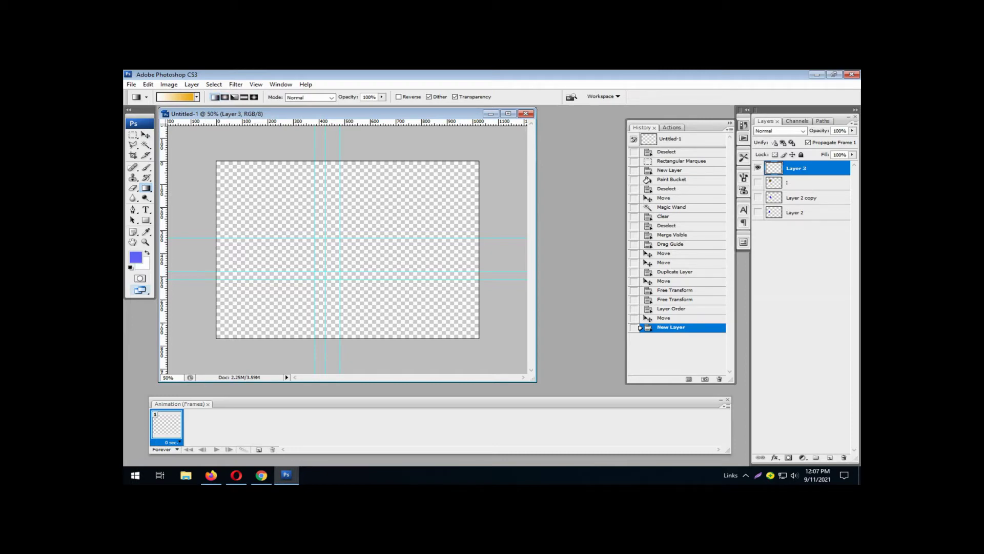
left_click(176, 97)
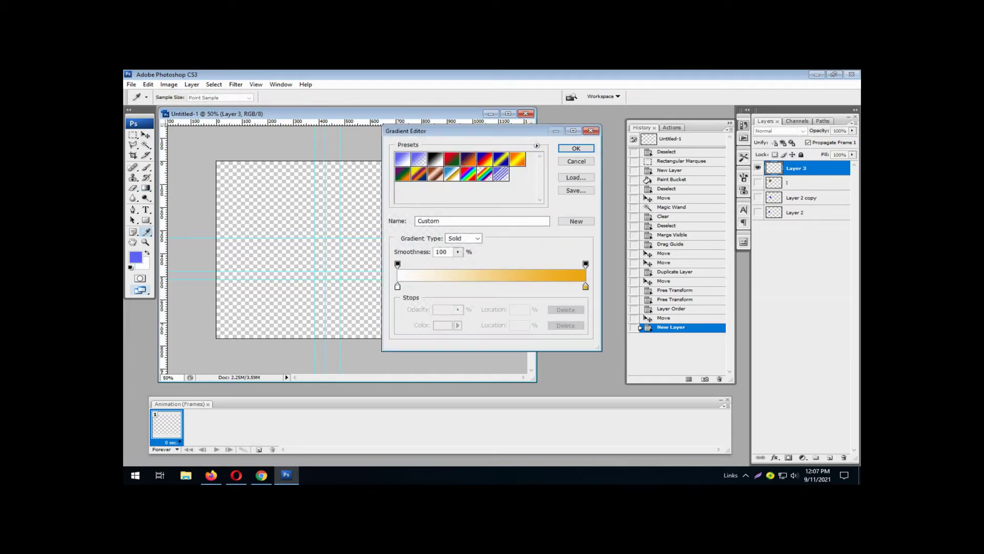
left_click(398, 286)
left_click(442, 325)
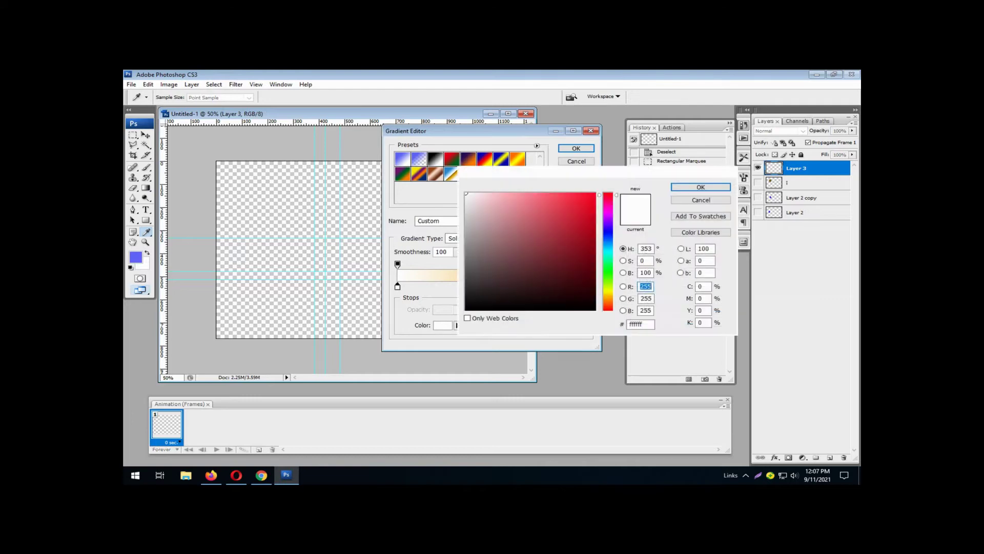
left_click(607, 291)
left_click(590, 202)
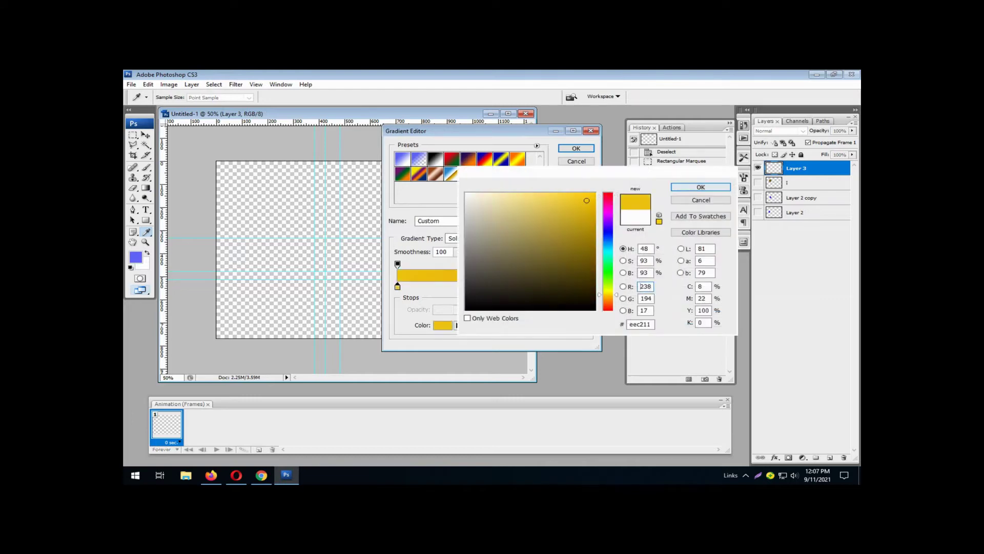
left_click(701, 187)
left_click(586, 286)
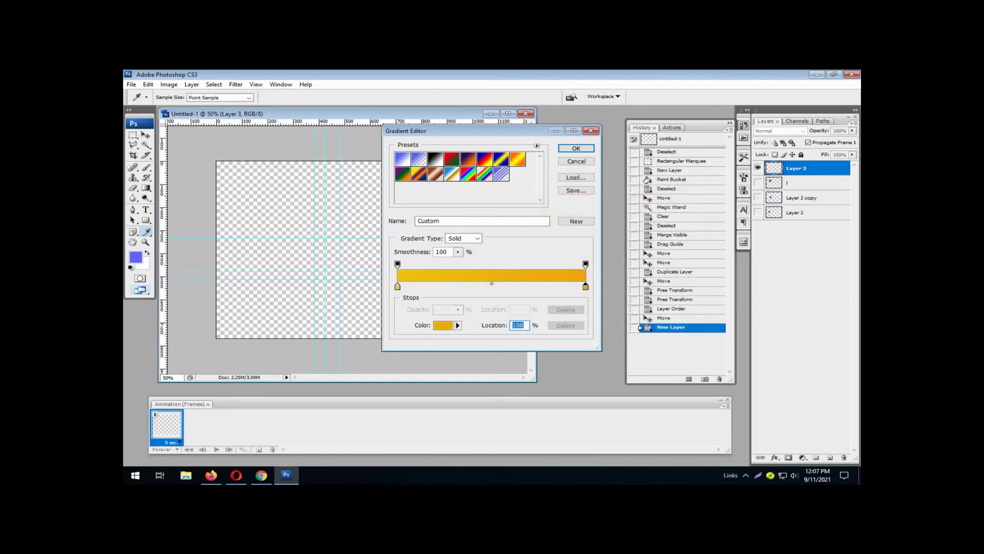
left_click(397, 286)
left_click(442, 325)
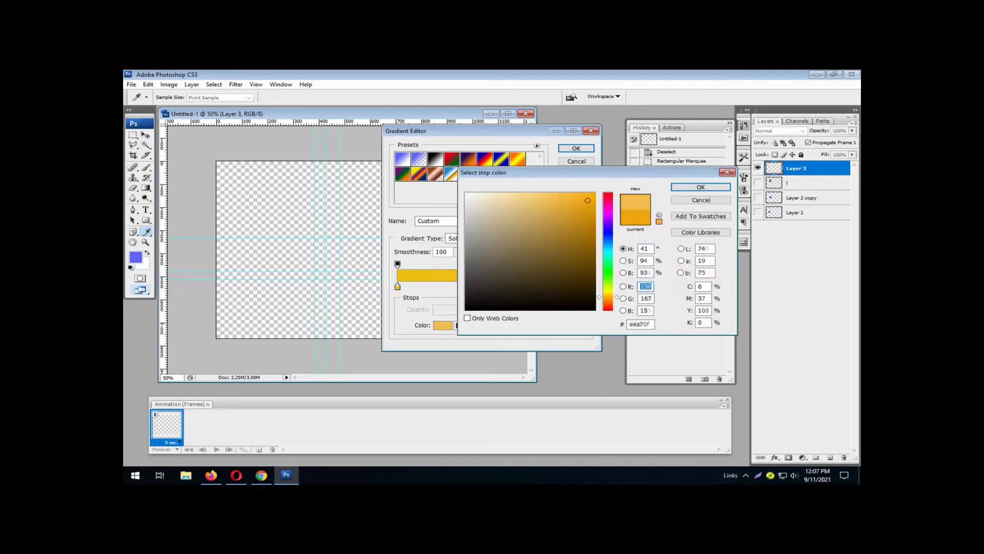
left_click(466, 194)
key("Return")
key("Return")
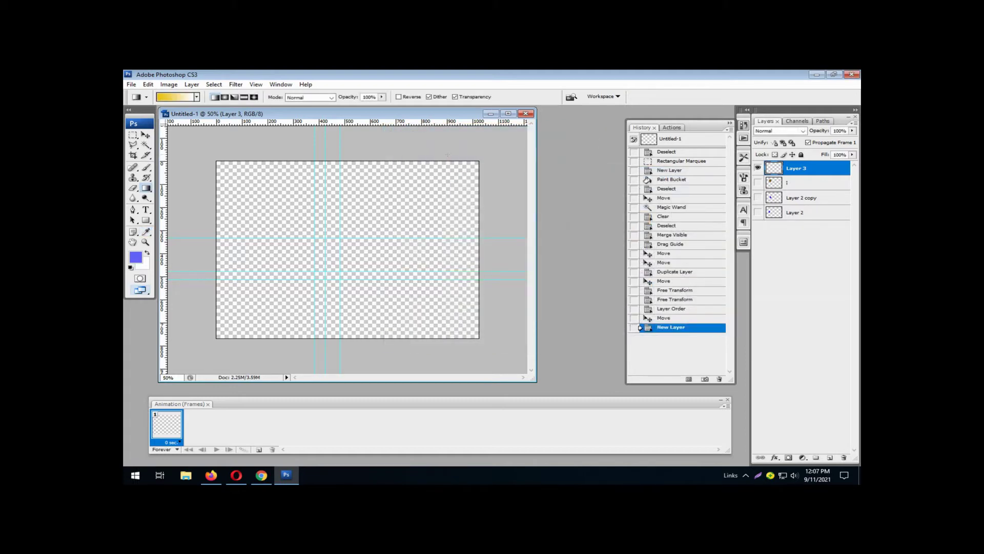
- Fill Layer 3 with a diagonal yellow-to-white gradient from the top-left, then add Layer 4
left_click_drag(239, 181, 386, 271)
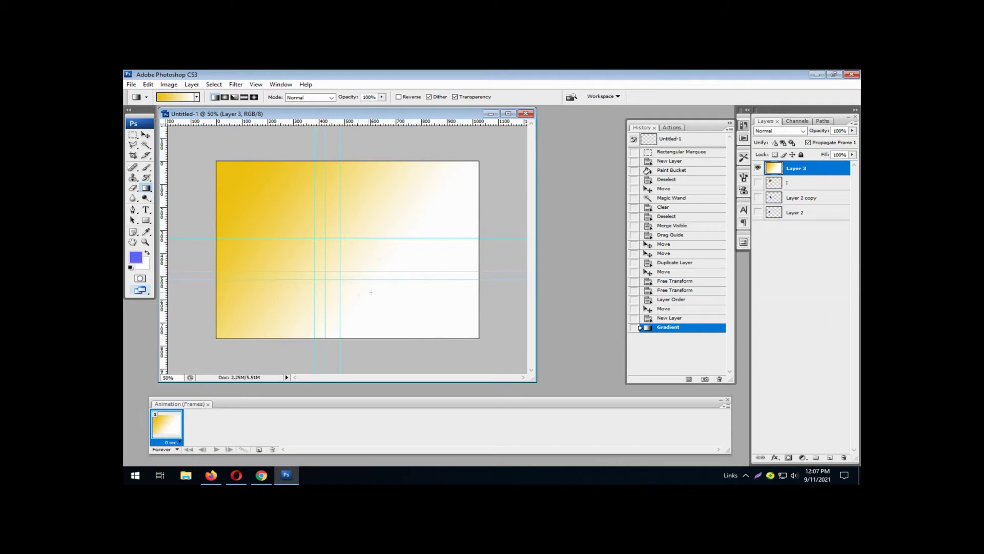
left_click_drag(229, 174, 333, 247)
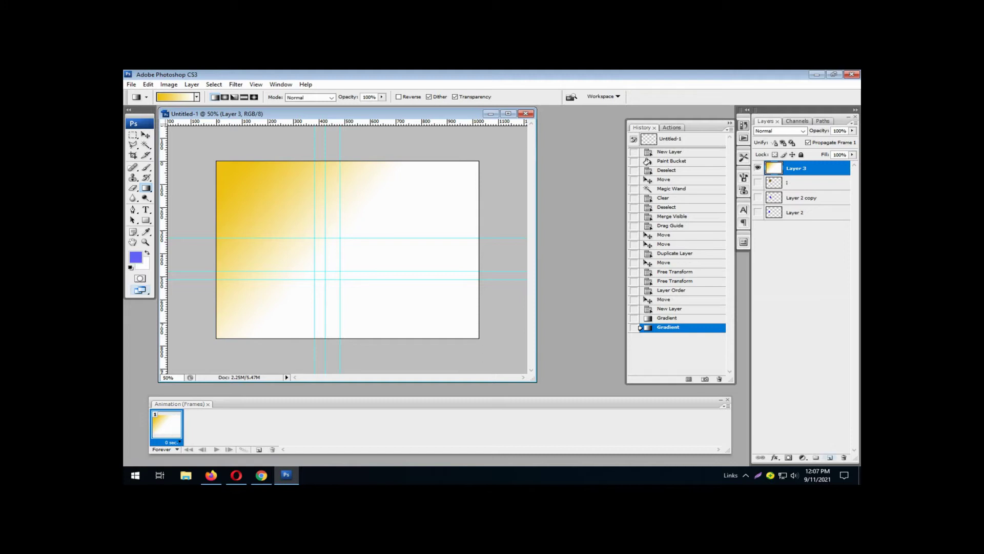
key("ctrl+shift+alt+n")
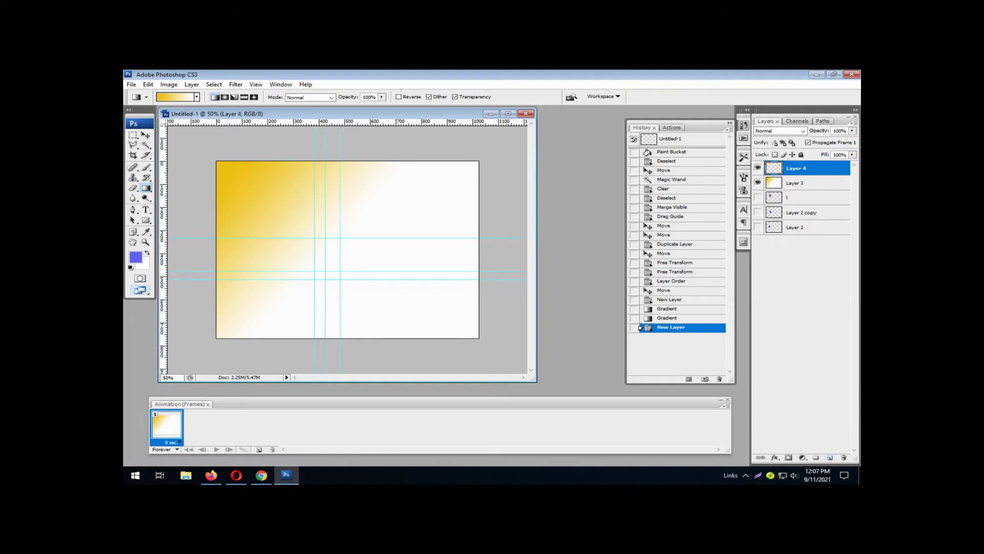
- Draw a large elliptical selection spanning most of the canvas and set a lighter blue foreground
left_click(133, 135)
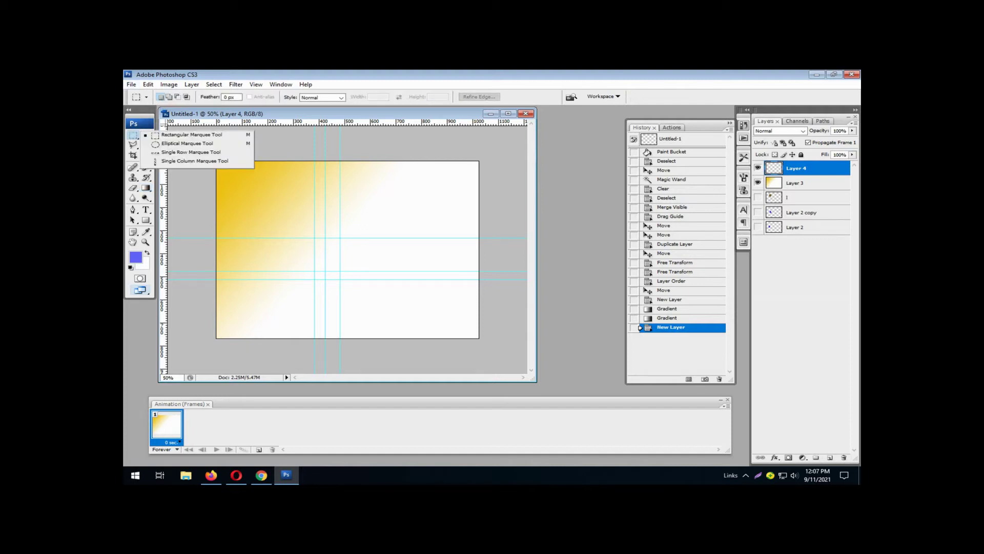
left_click(169, 144)
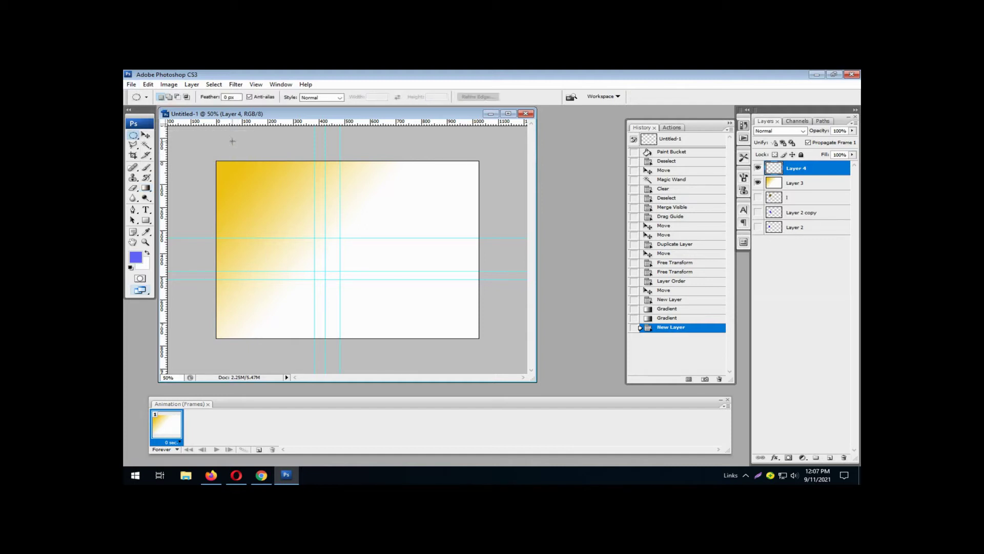
left_click_drag(229, 139, 528, 359)
left_click_drag(528, 359, 466, 358)
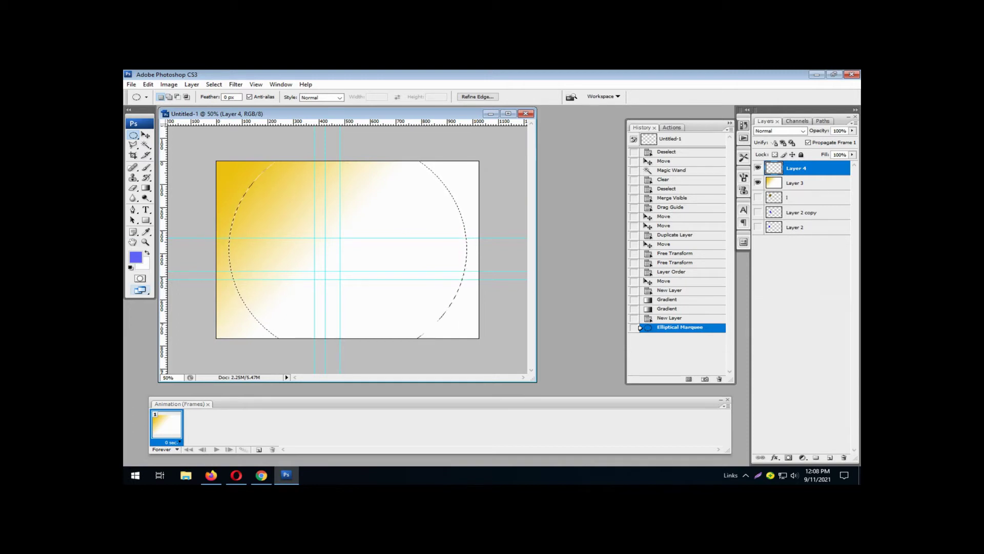
left_click(135, 256)
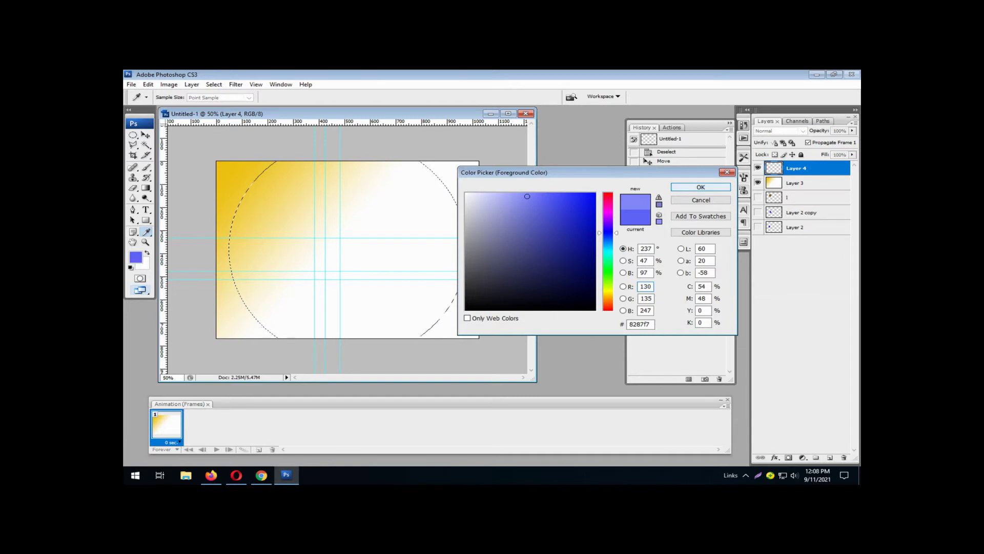
left_click(700, 187)
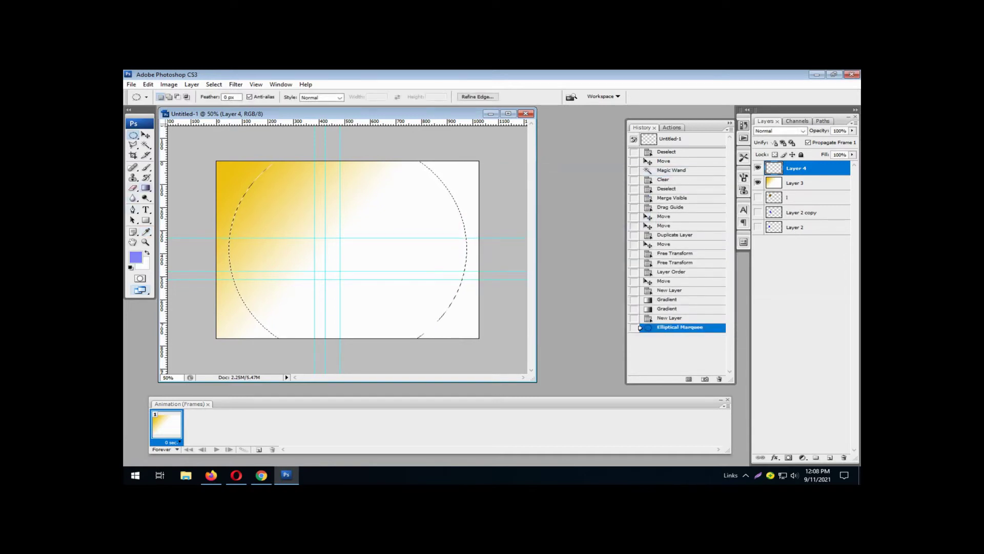
left_click(146, 188)
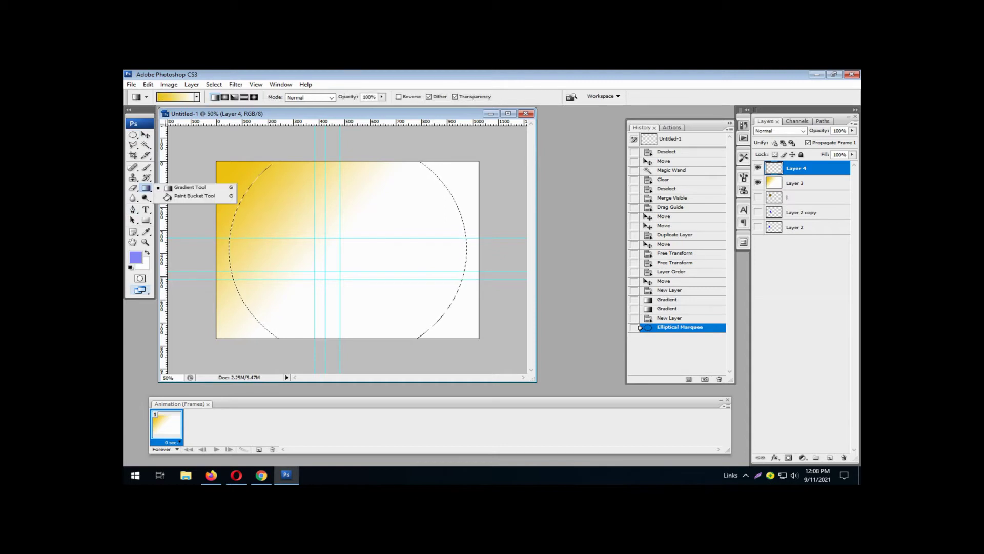
- Make the gradient's left stop blue 2584fa, fill the ellipse blue-to-white, and deselect
left_click(194, 188)
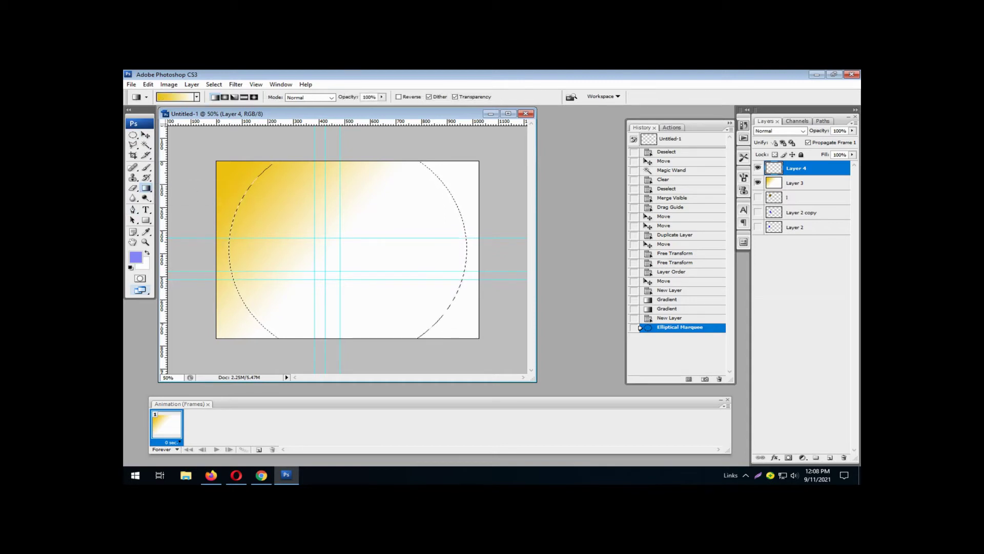
left_click(177, 97)
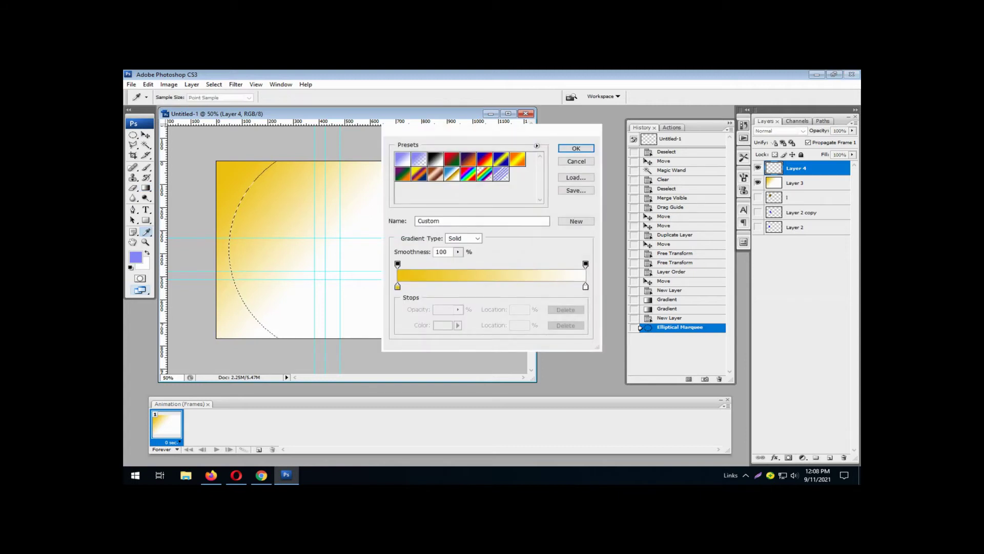
left_click(397, 286)
left_click(442, 325)
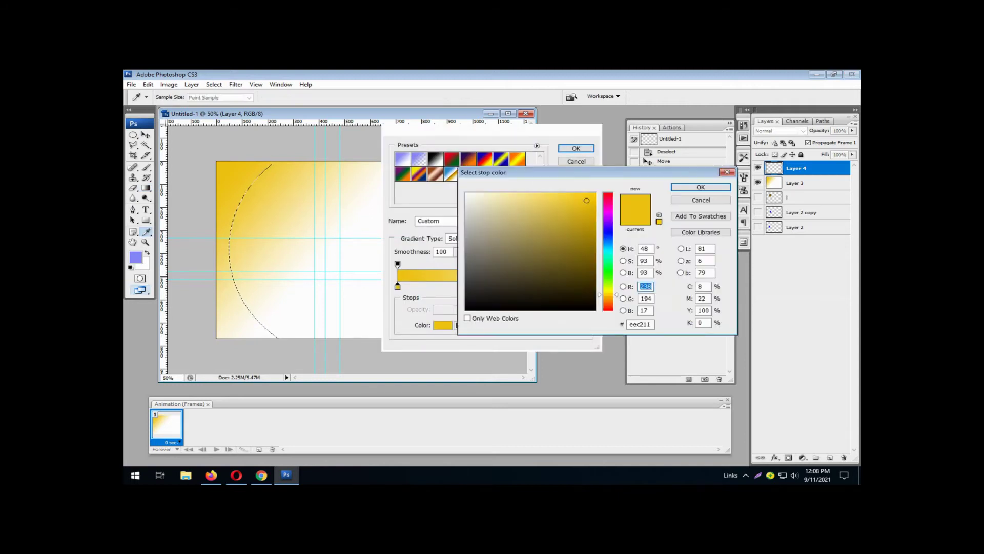
left_click(607, 240)
left_click(577, 195)
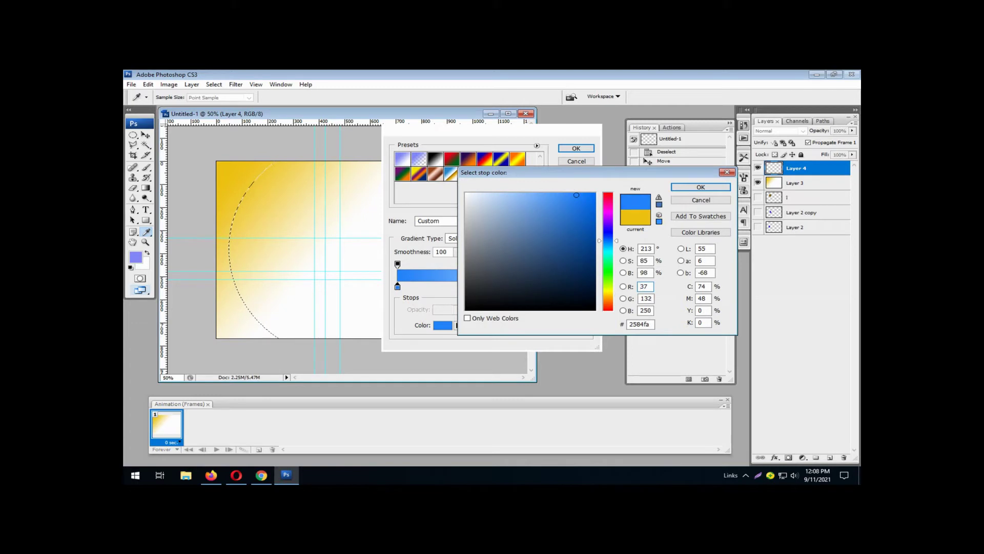
left_click(700, 187)
left_click(576, 148)
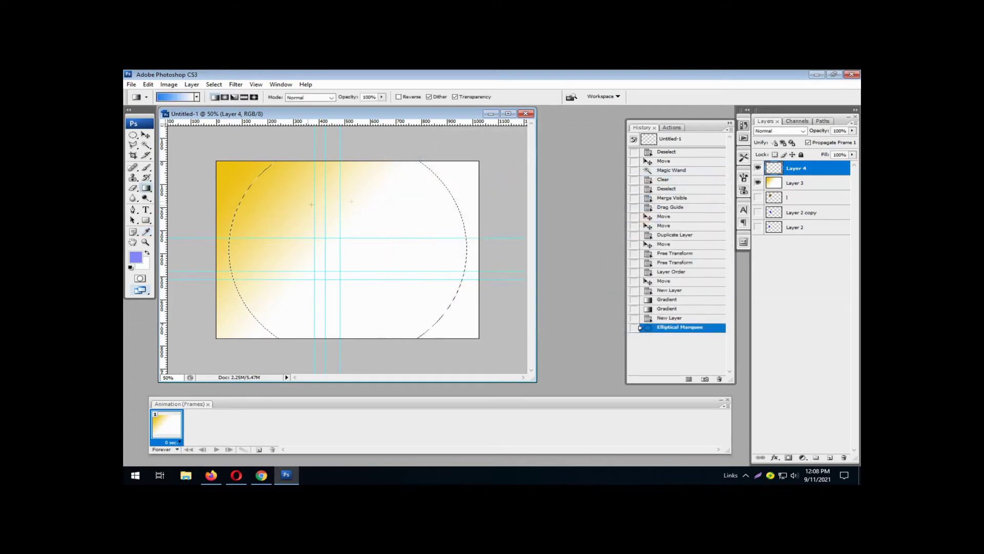
left_click_drag(260, 198, 379, 280)
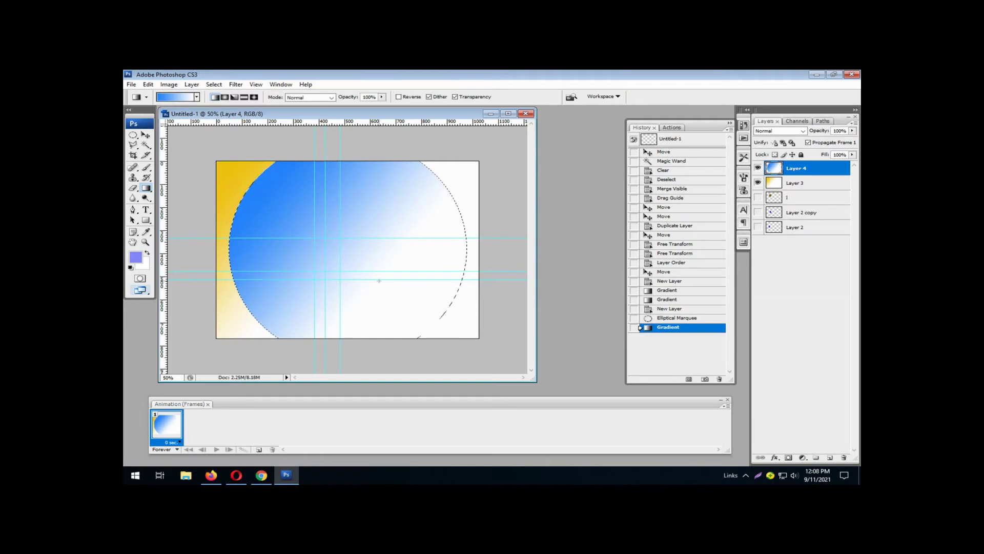
key("ctrl+d")
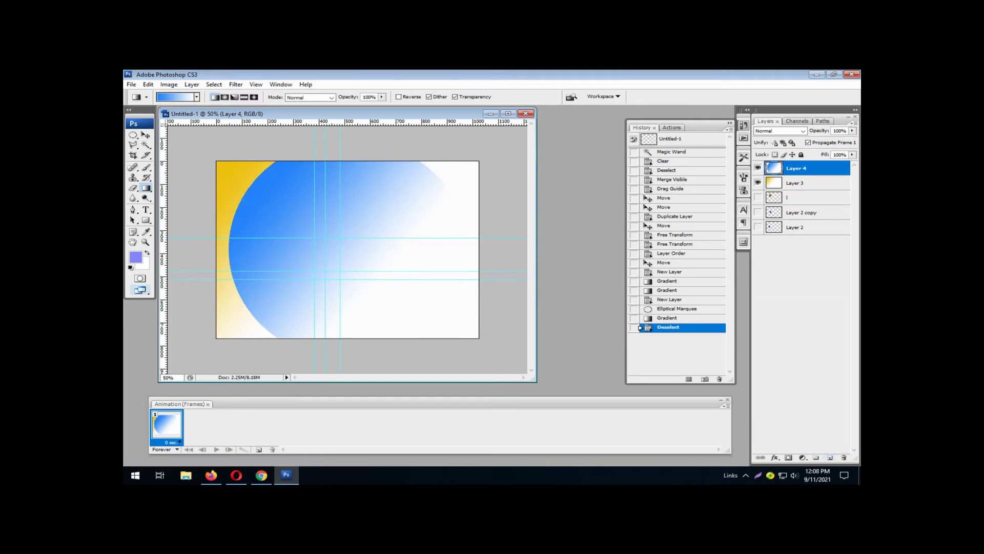
- Add Layer 5 and draw an elliptical selection sitting just inside the blue shape
key("ctrl+shift+alt+n")
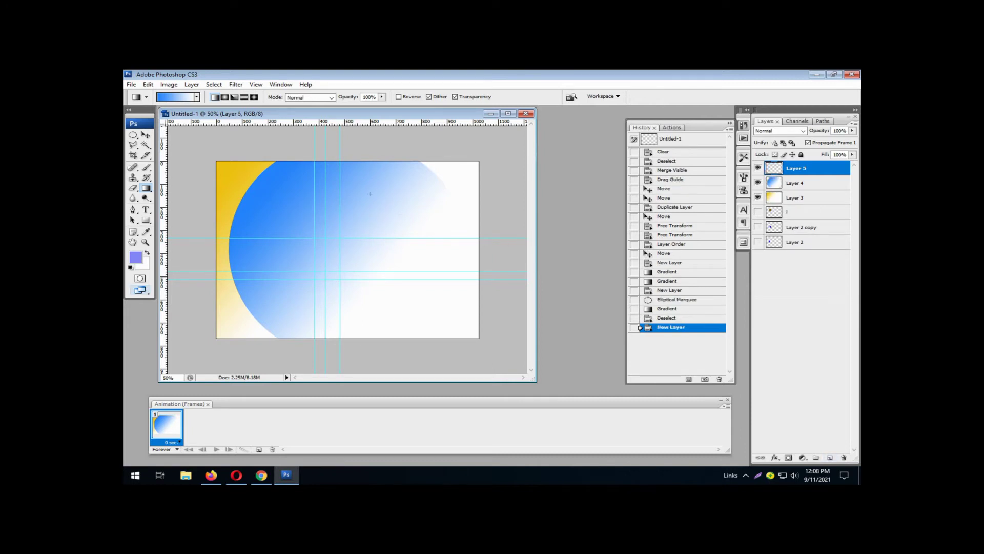
key("m")
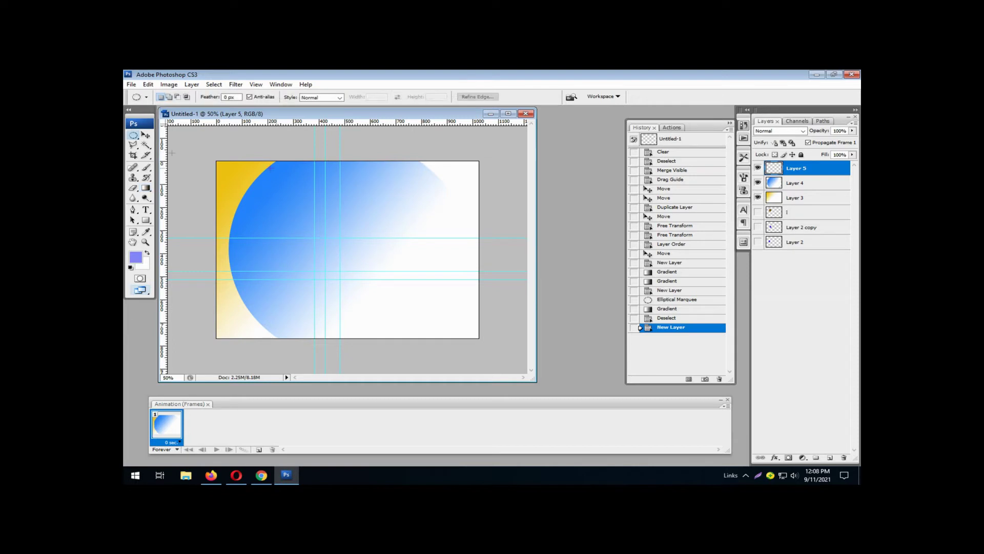
left_click_drag(353, 226, 519, 368)
left_click_drag(519, 368, 474, 326)
key("shift+Right")
key("shift+Right")
key("shift+Right")
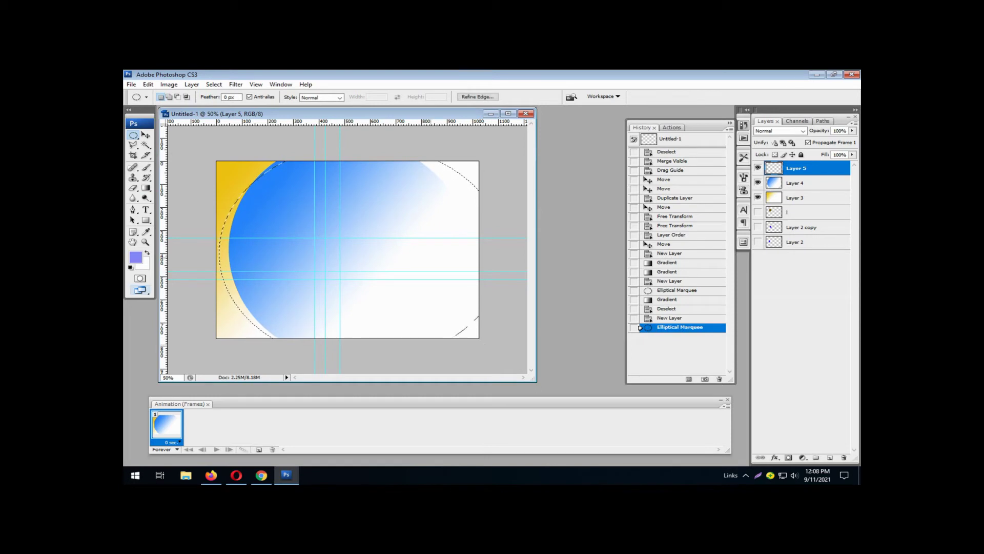
key("shift+Left")
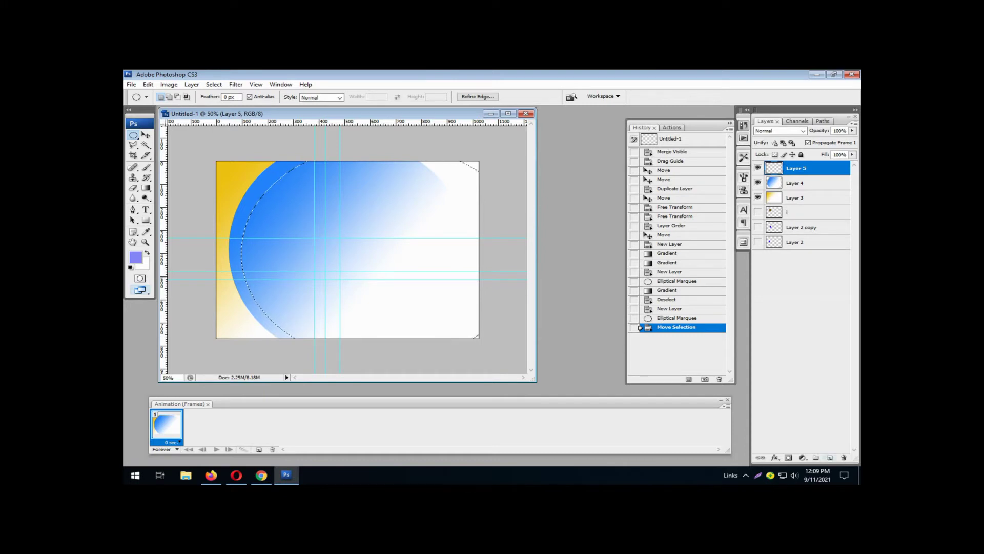
- Add Layer 6 and set the foreground colour to red ef133c
key("ctrl+shift+alt+n")
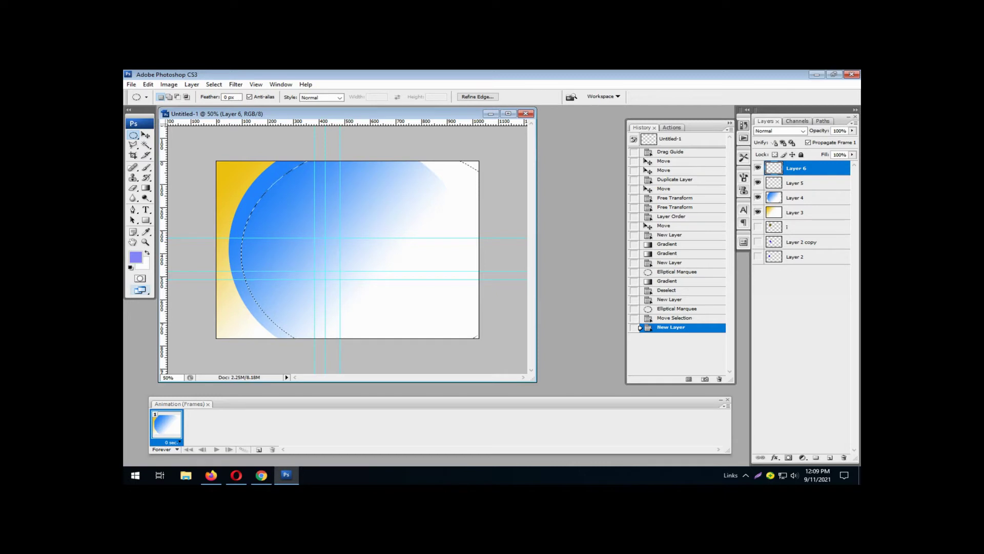
left_click(135, 257)
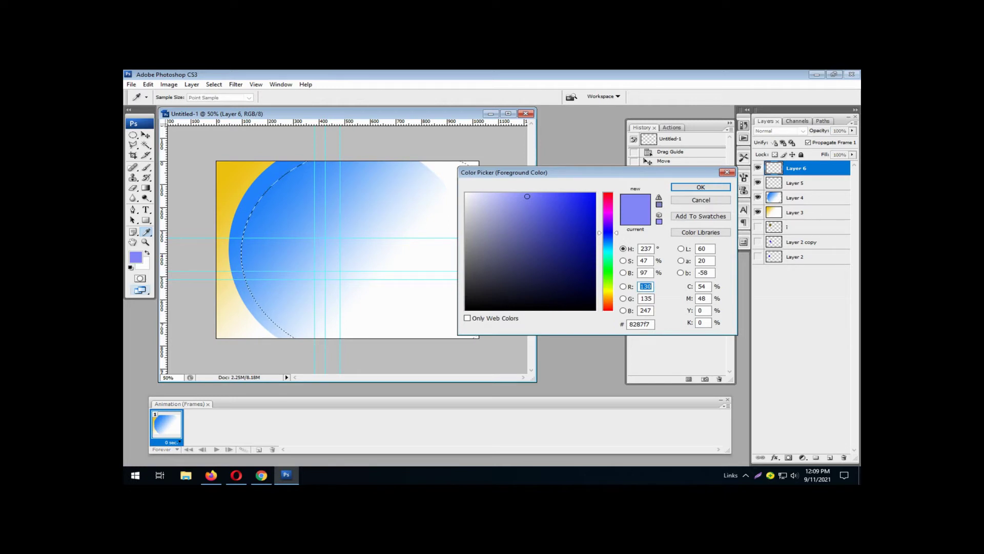
left_click(608, 196)
left_click(585, 200)
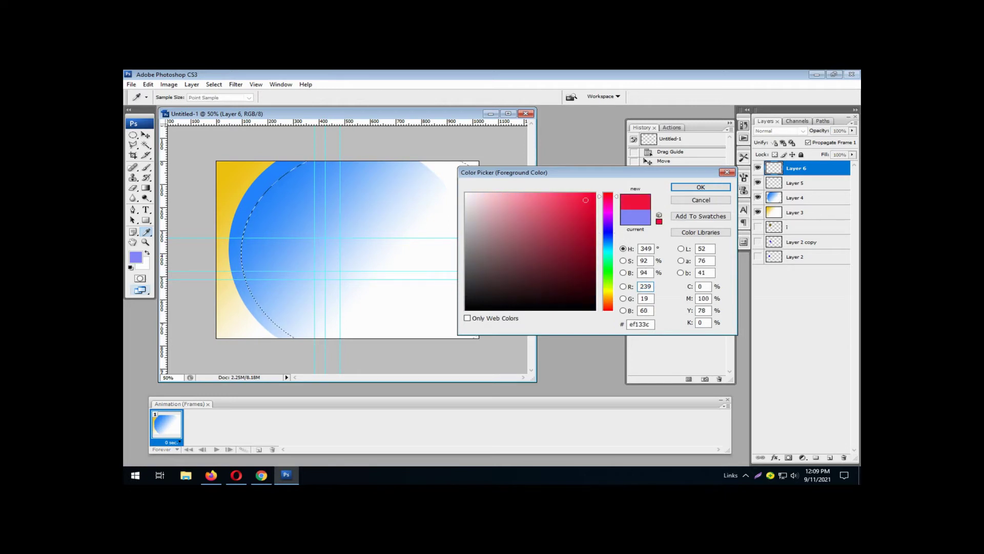
left_click(701, 187)
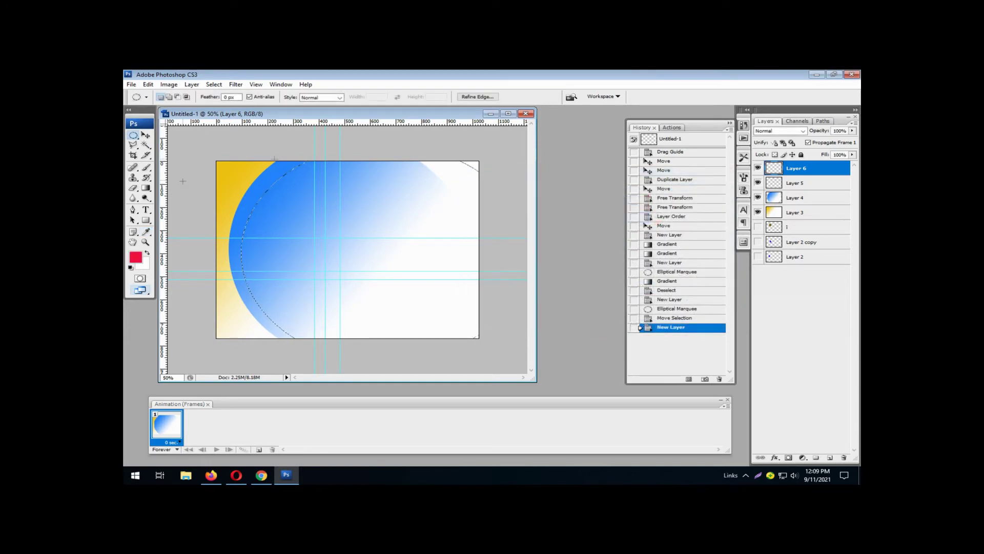
left_click(146, 188)
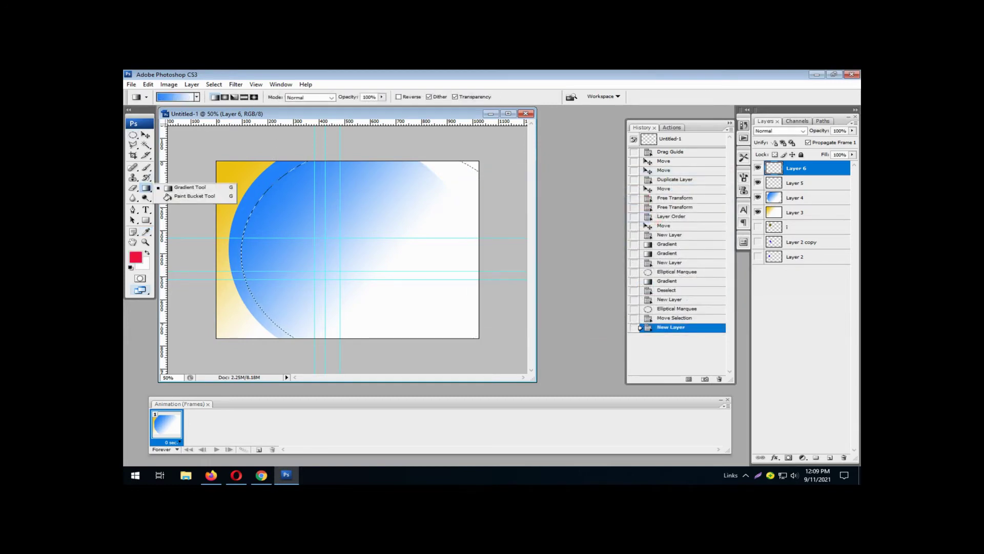
- Fill the ellipse on Layer 6 with solid red and drop the selection
left_click(194, 196)
left_click(287, 241)
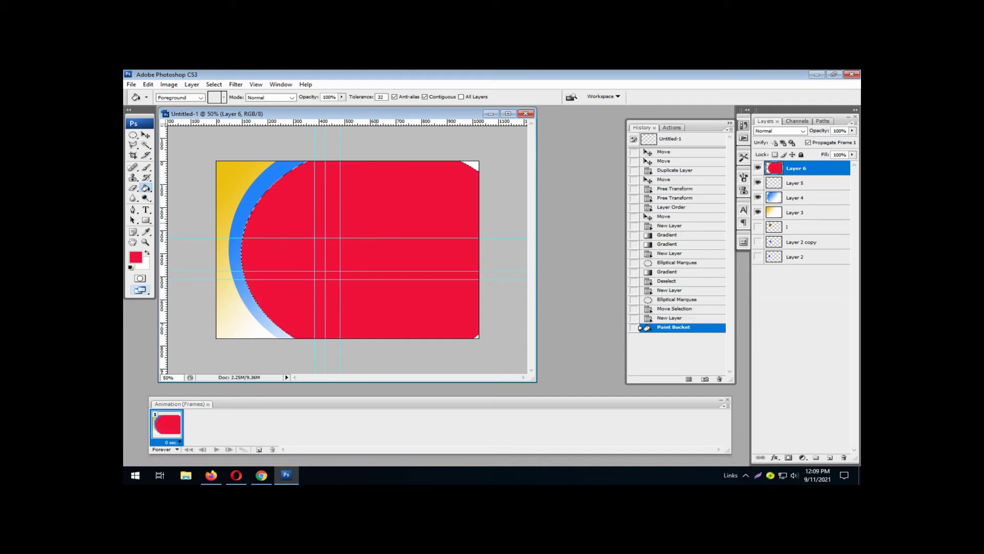
key("ctrl+t")
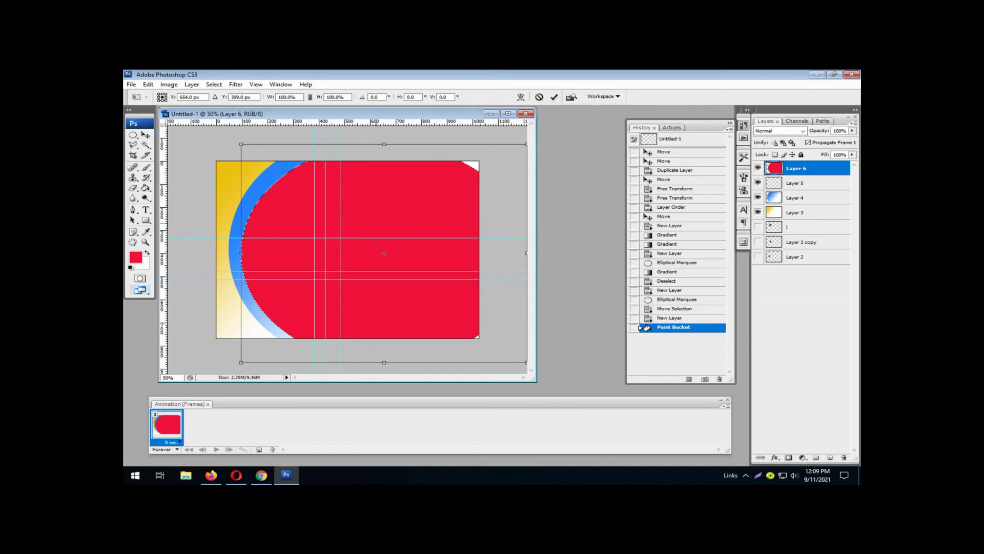
key("Escape")
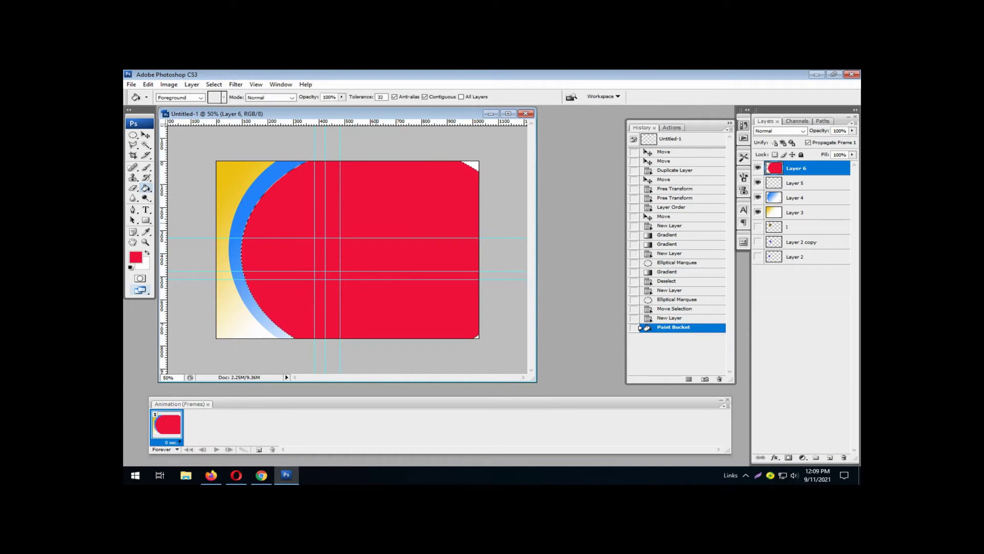
key("ctrl+d")
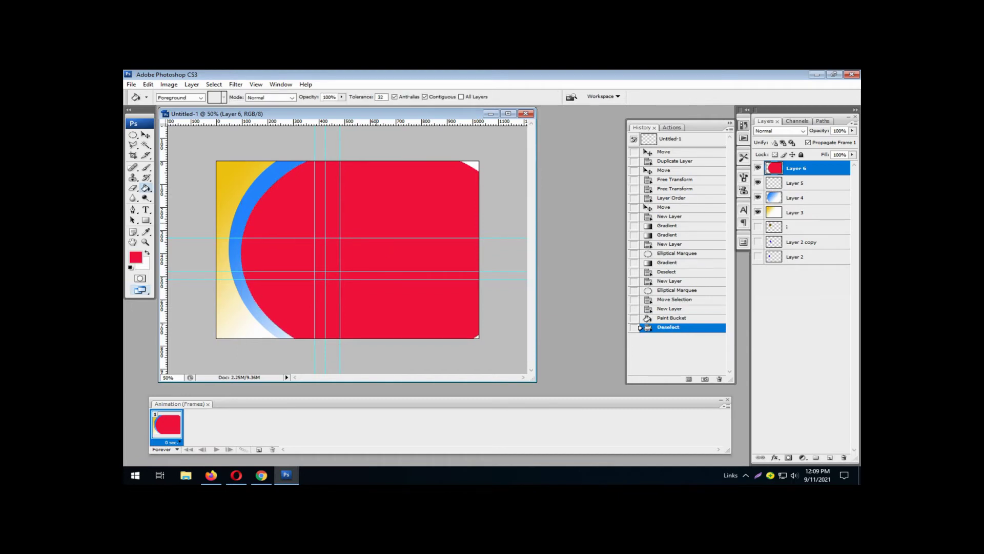
key("ctrl+t")
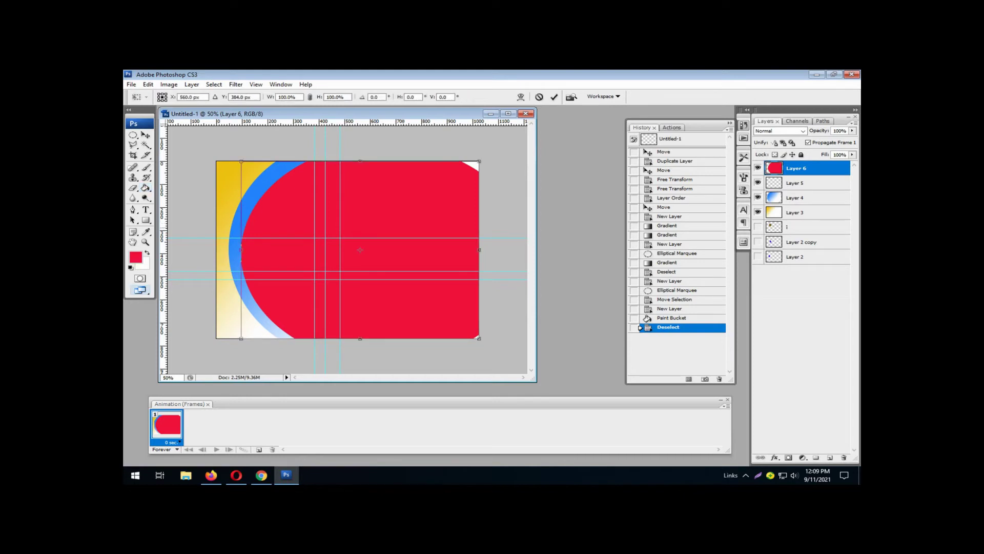
- Rotate the red shape 16°, set its X position to 513 px, and enlarge it
type("16")
key("Return")
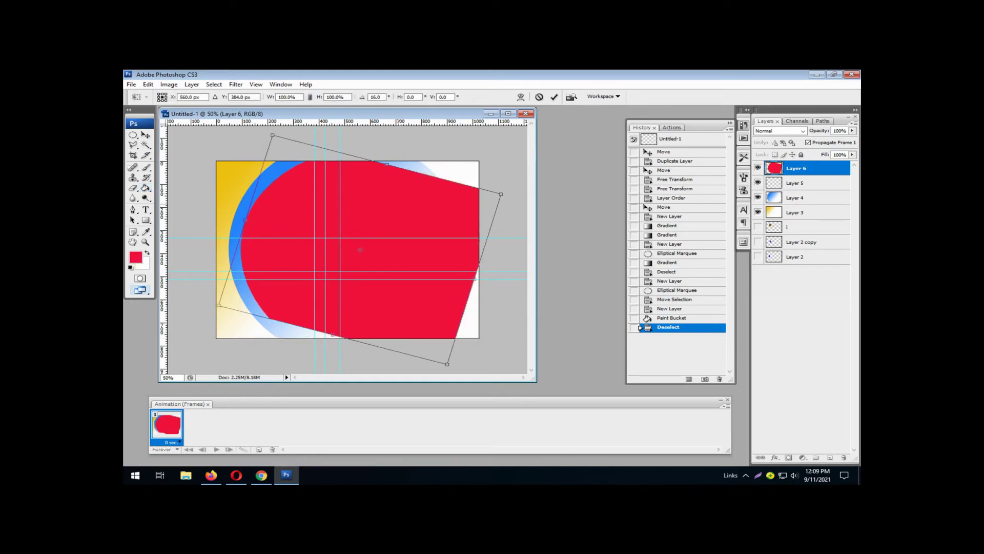
type("513")
key("Return")
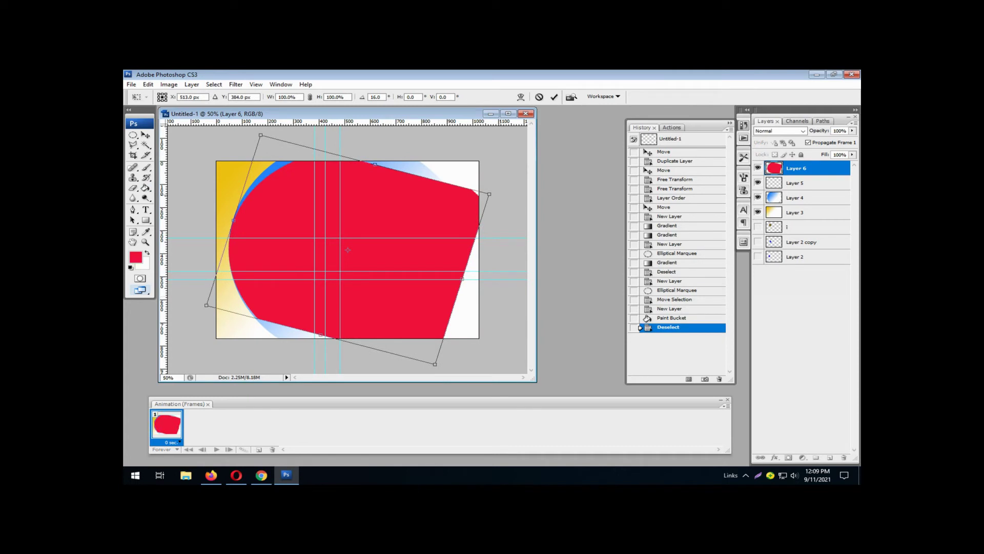
left_click_drag(490, 194, 511, 181)
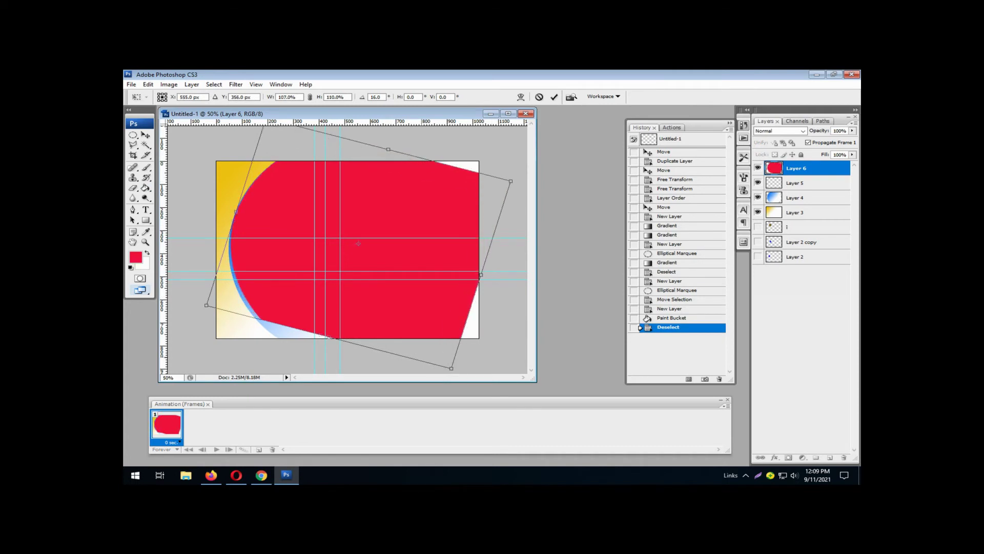
key("ctrl+minus")
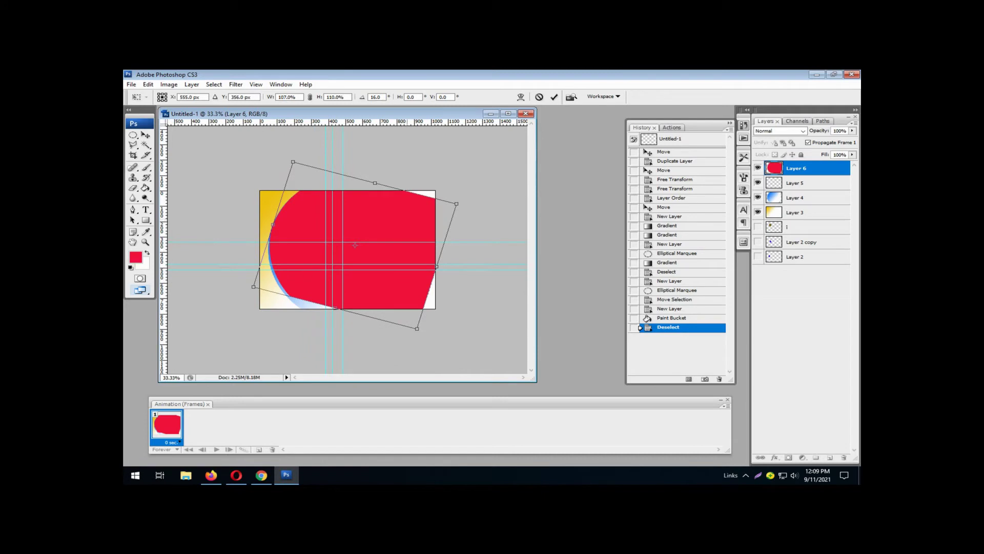
- Rotate the red shape to 22.5°, scale it to about 117% by 122%, and reposition it
left_click_drag(472, 199, 476, 213)
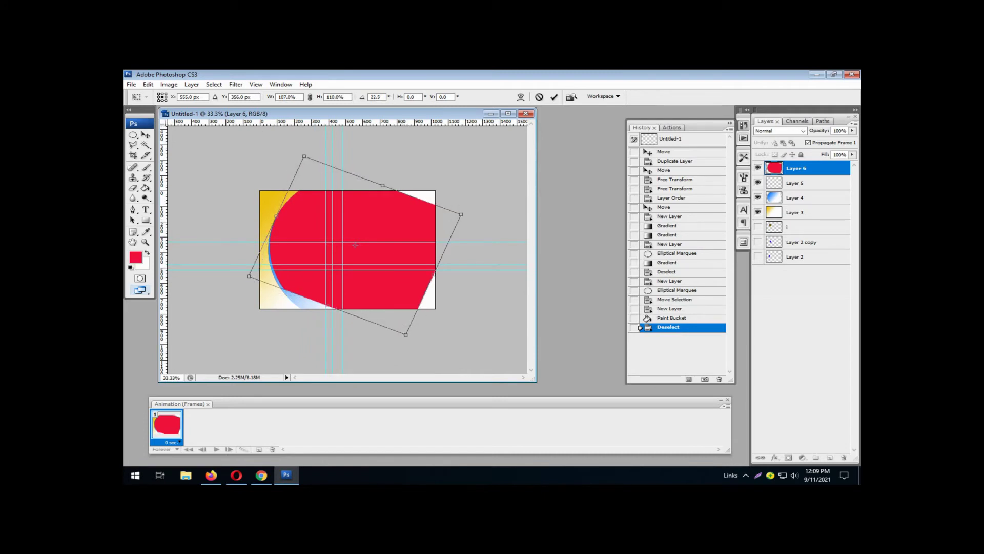
left_click_drag(405, 334, 422, 355)
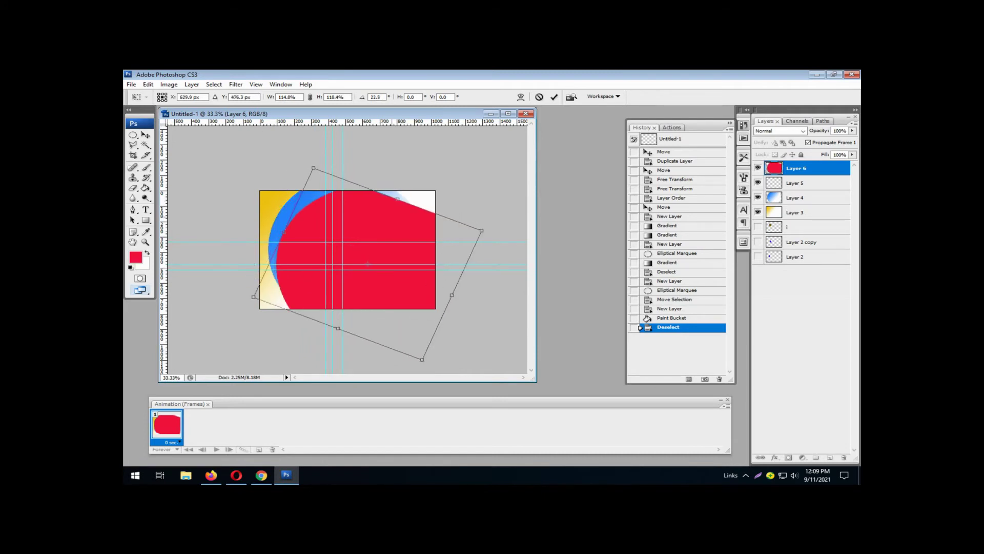
left_click_drag(367, 259, 373, 260)
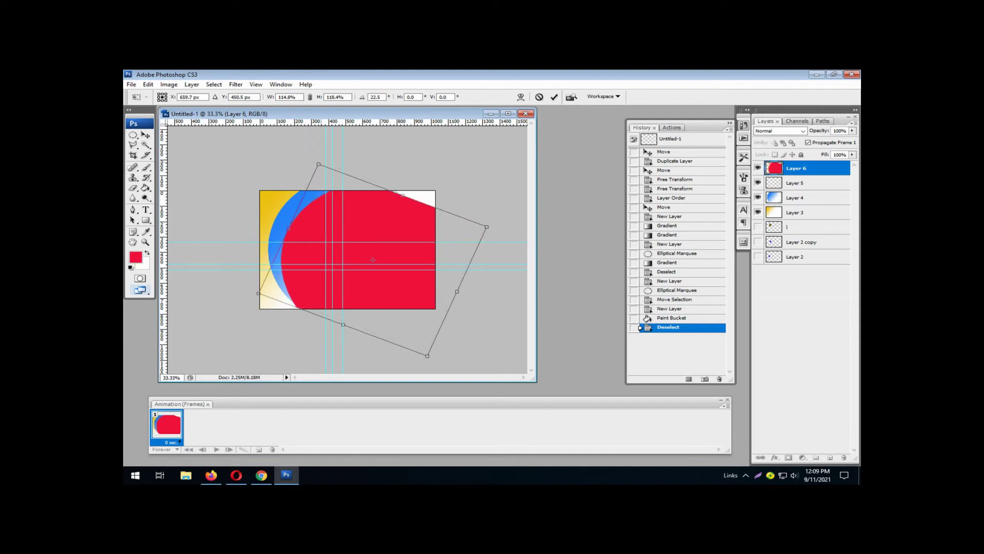
left_click_drag(318, 164, 316, 159)
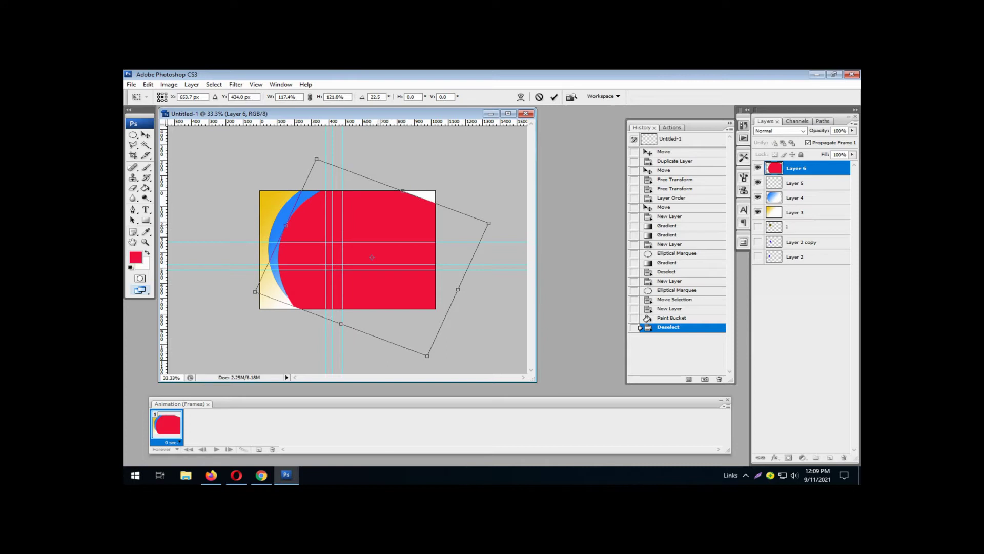
left_click_drag(372, 258, 379, 260)
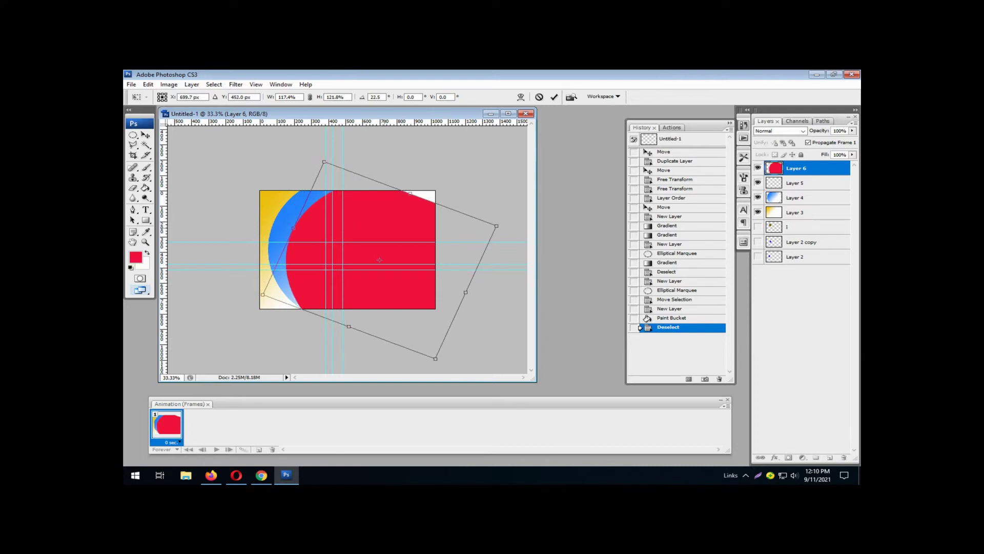
left_click_drag(379, 260, 377, 259)
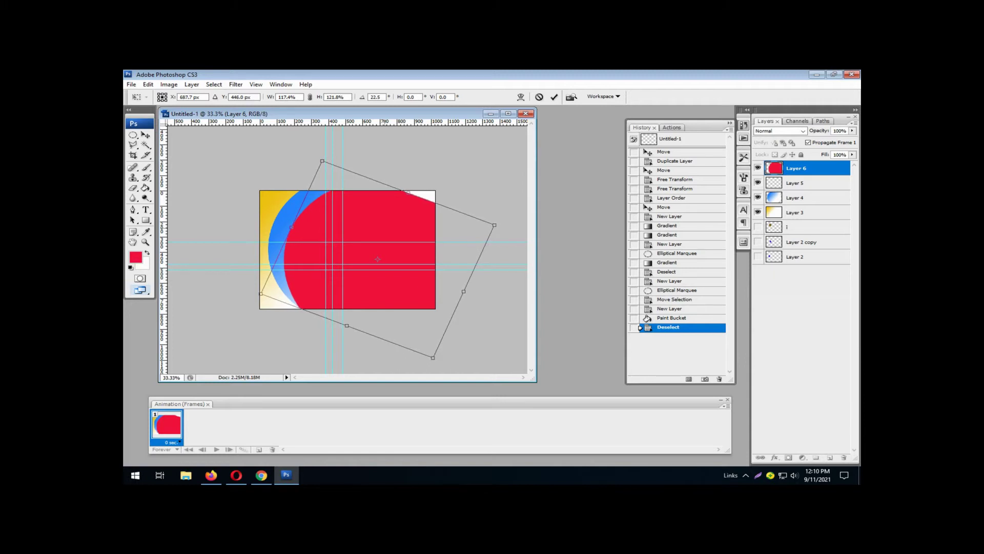
key("Return")
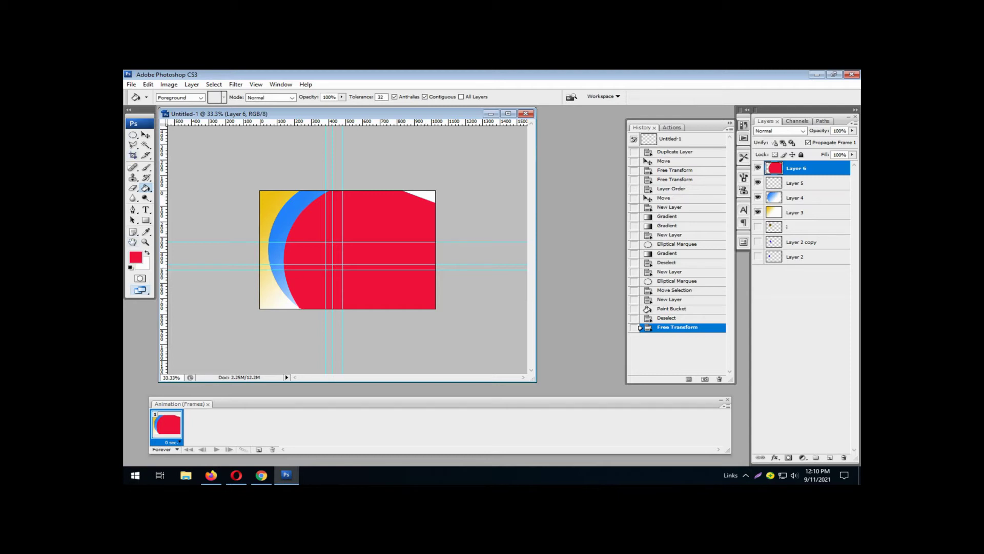
- Rename Layer 6, Layer 4 and Layer 3 to red, blue and orange
double_click(796, 168)
type("red")
key("Return")
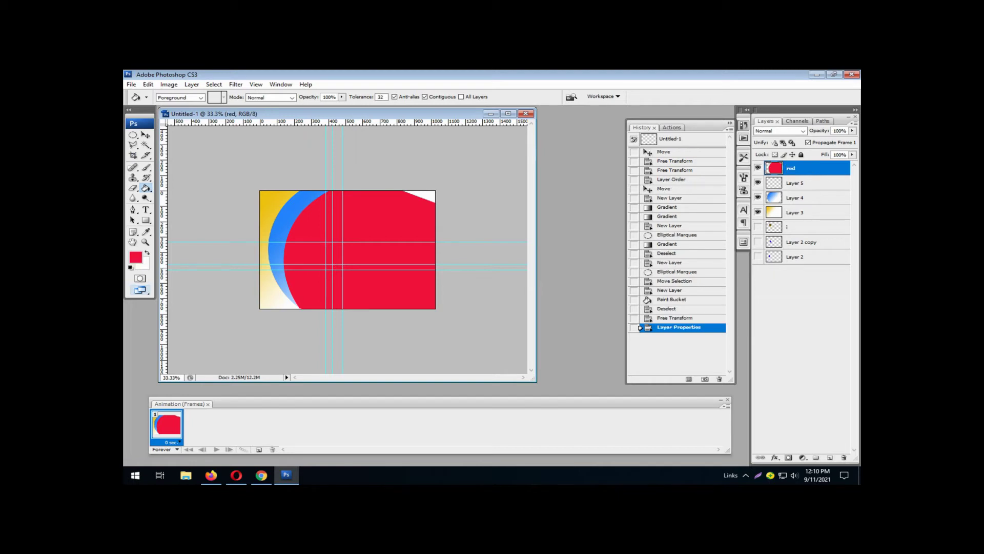
key("alt+bracketleft")
key("alt+bracketleft")
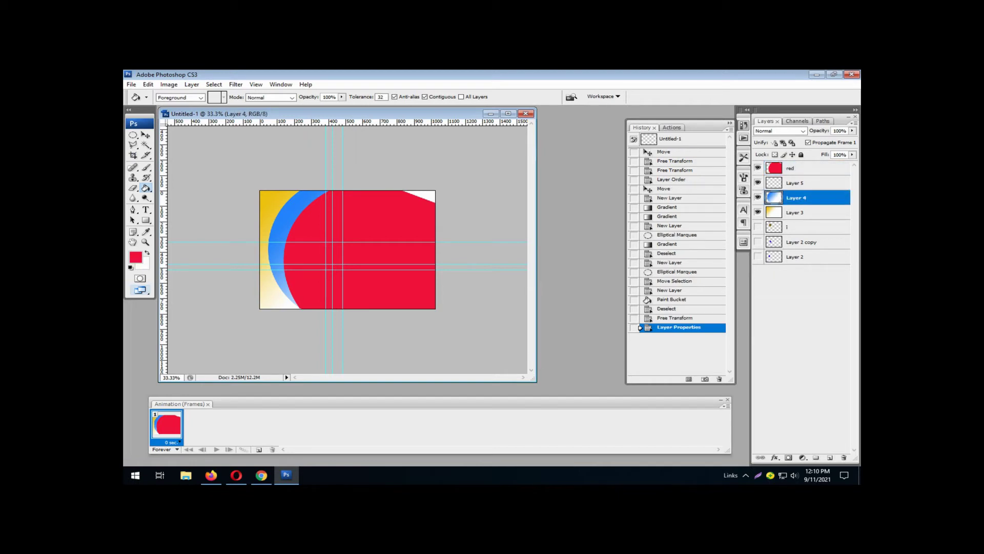
double_click(796, 198)
type("bl")
type("ue")
key("Return")
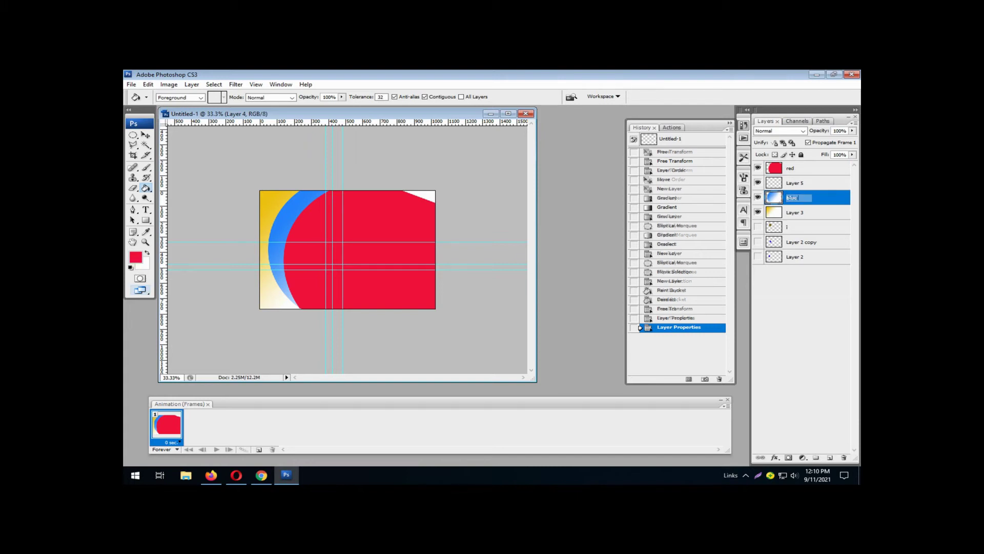
double_click(795, 213)
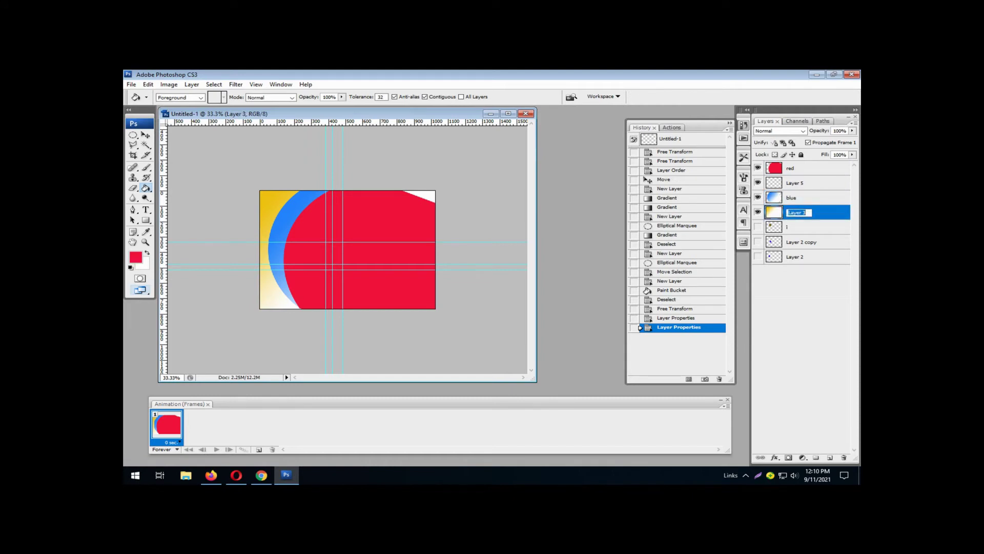
type("orange")
key("Return")
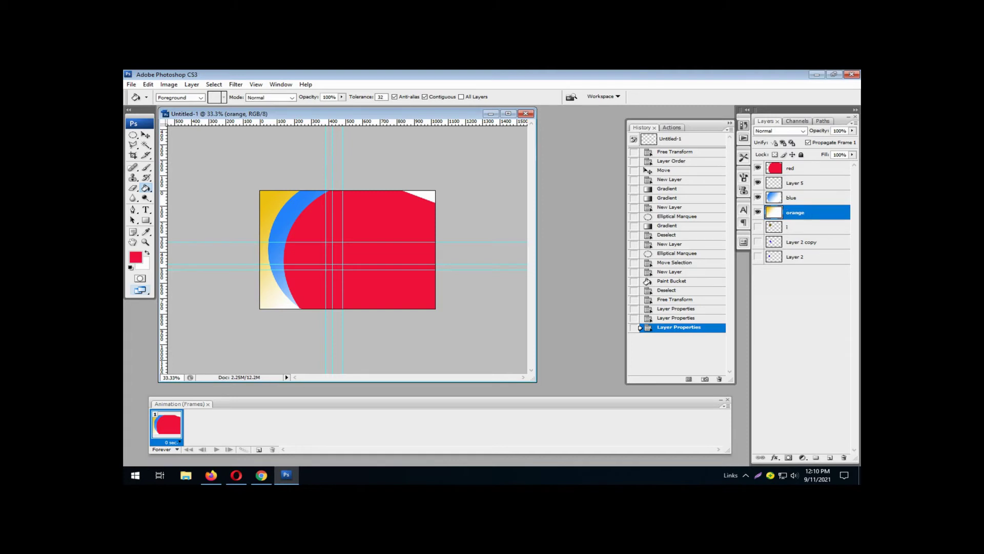
- Move empty Layer 5 above the red layer to the top of the stack
key("alt+bracketright")
key("alt+bracketright")
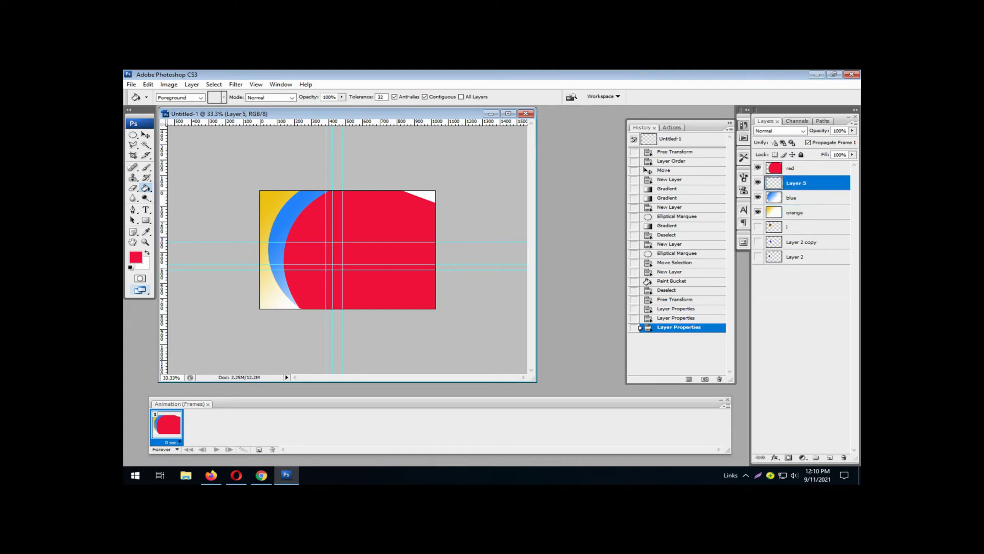
key("alt+bracketright")
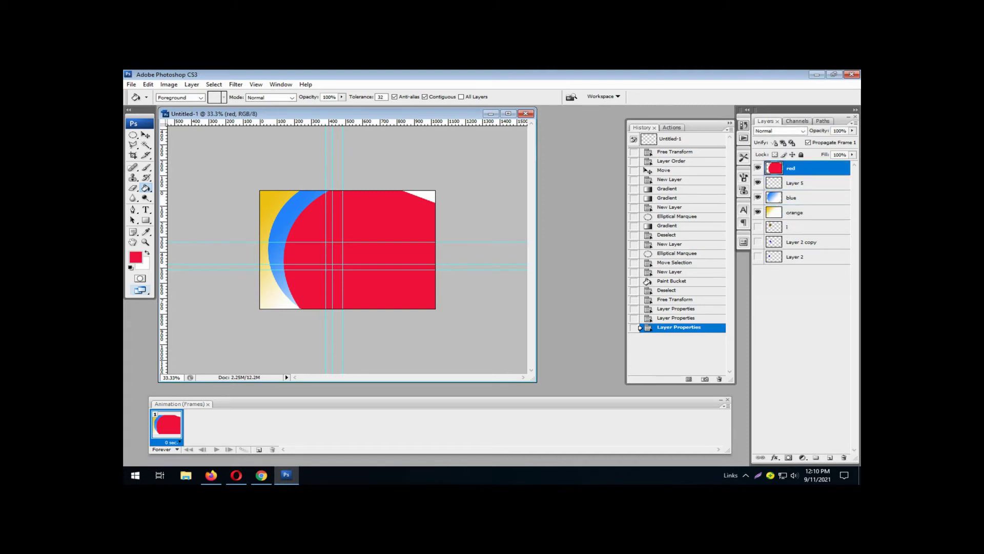
key("alt+bracketleft")
key("ctrl+bracketright")
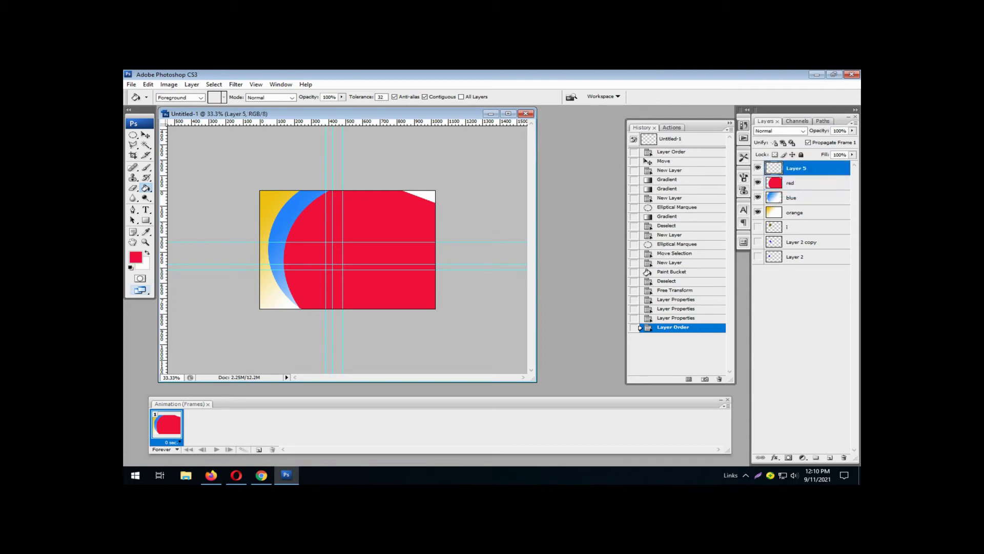
key("m")
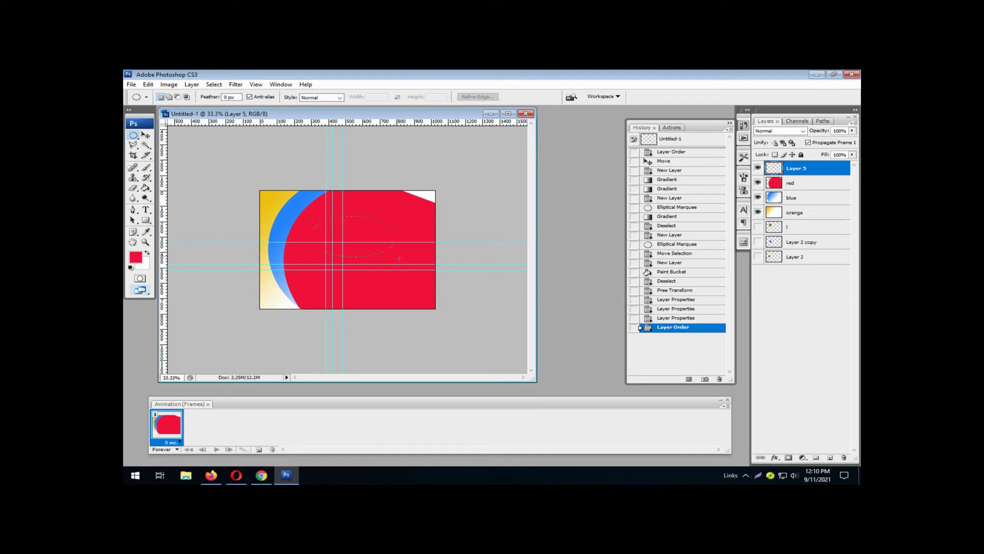
- Fill an elliptical selection over the red shape's right side with white, then deselect
left_click_drag(494, 300, 501, 310)
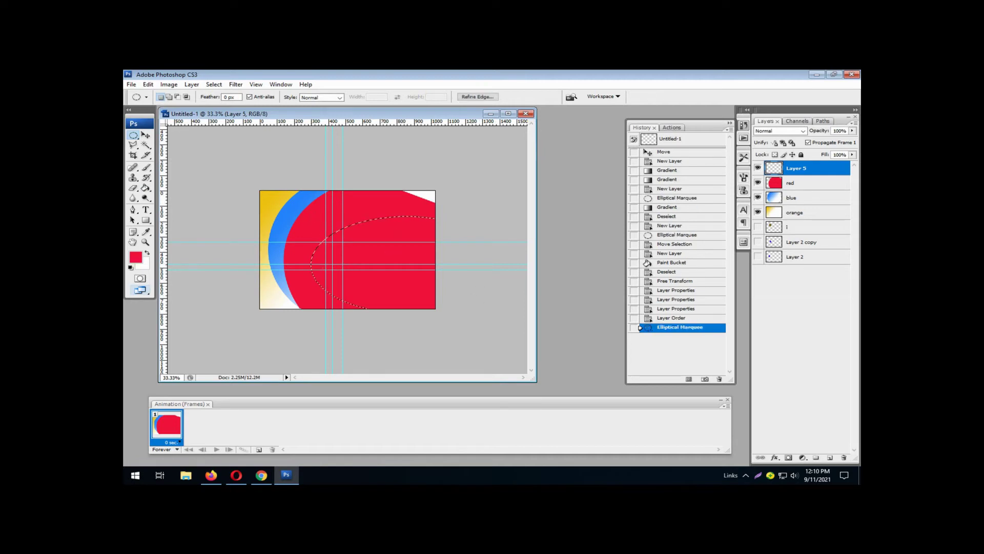
left_click(136, 257)
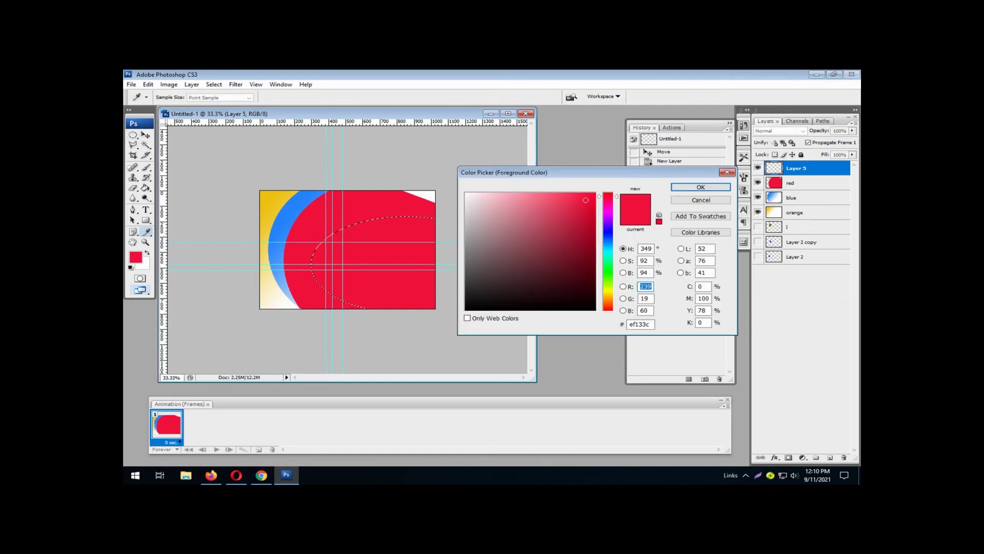
left_click(466, 194)
left_click(701, 187)
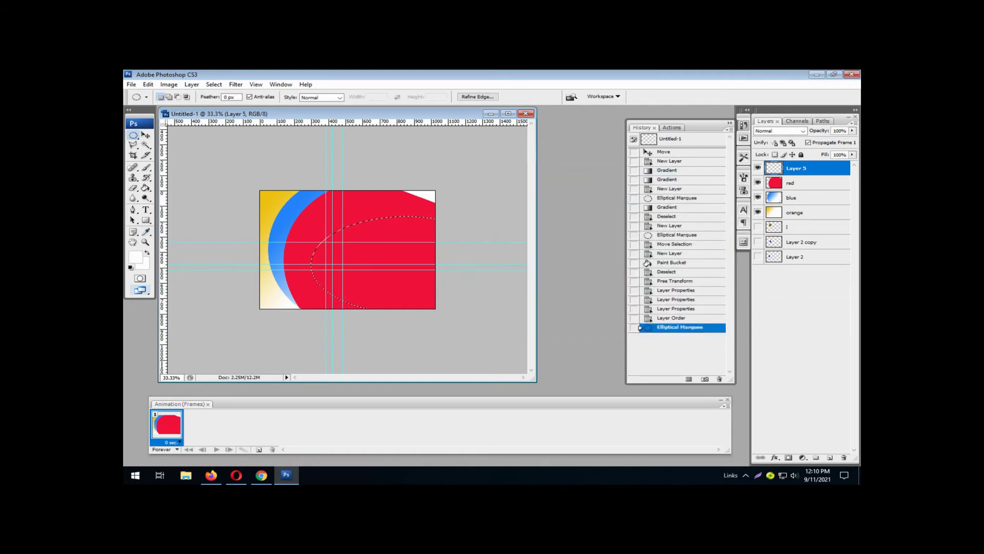
left_click(146, 188)
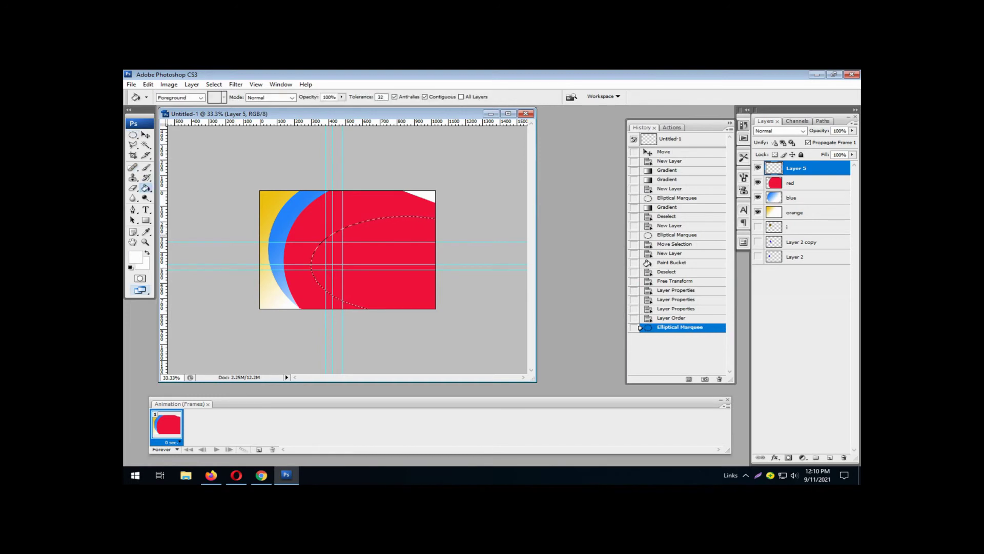
left_click(342, 229)
key("ctrl+d")
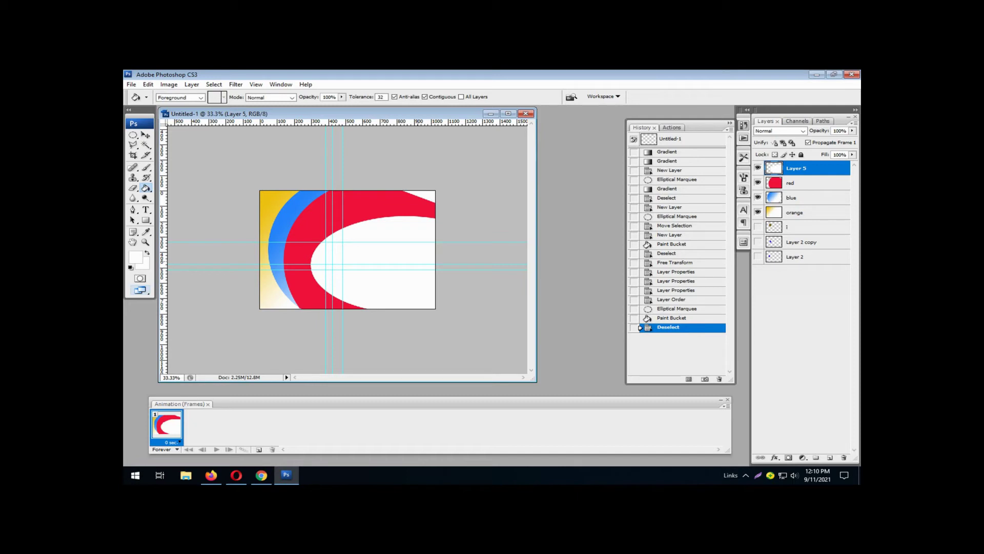
- Free-transform the white ellipse: stretch, widen and rotate it about −29.9° over the card's right side
key("ctrl+t")
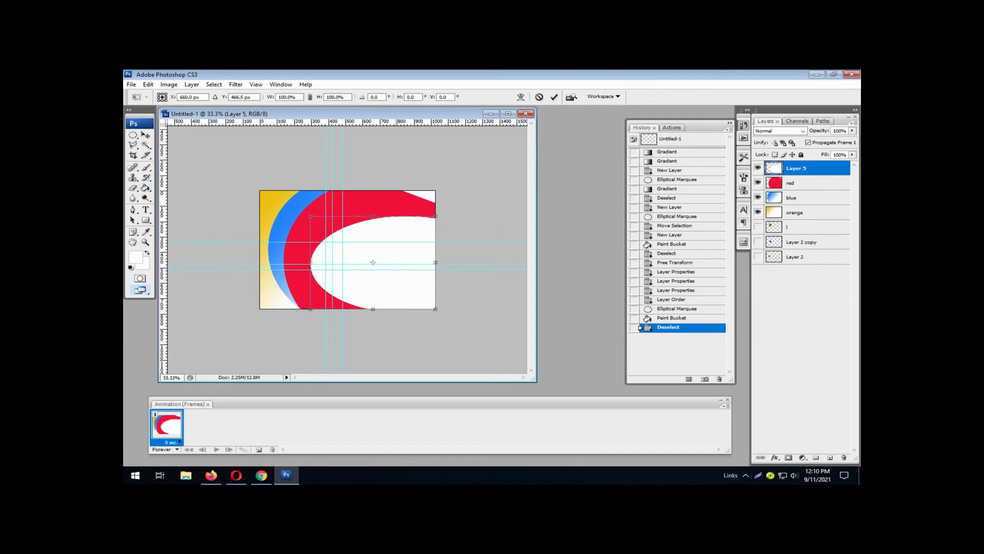
left_click_drag(373, 216, 373, 178)
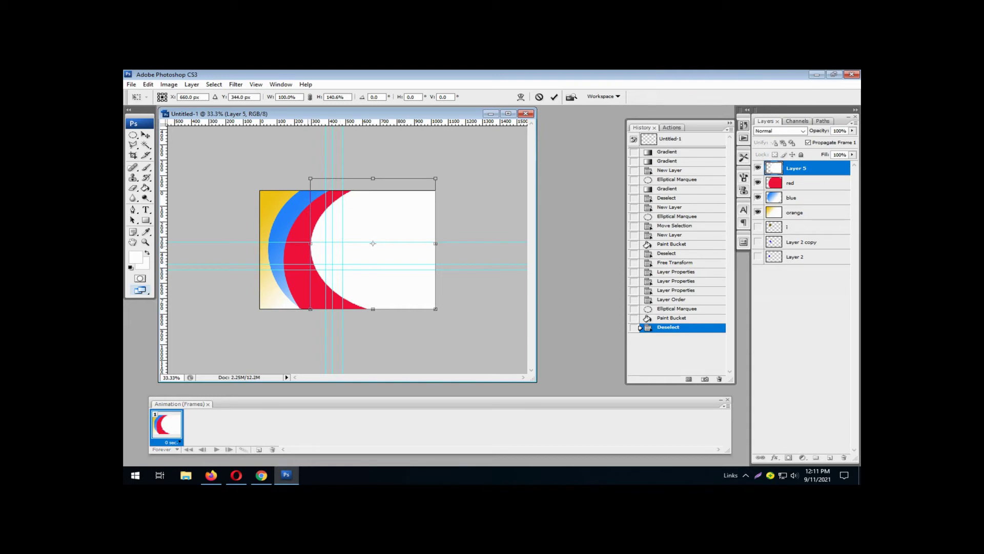
left_click_drag(310, 243, 299, 245)
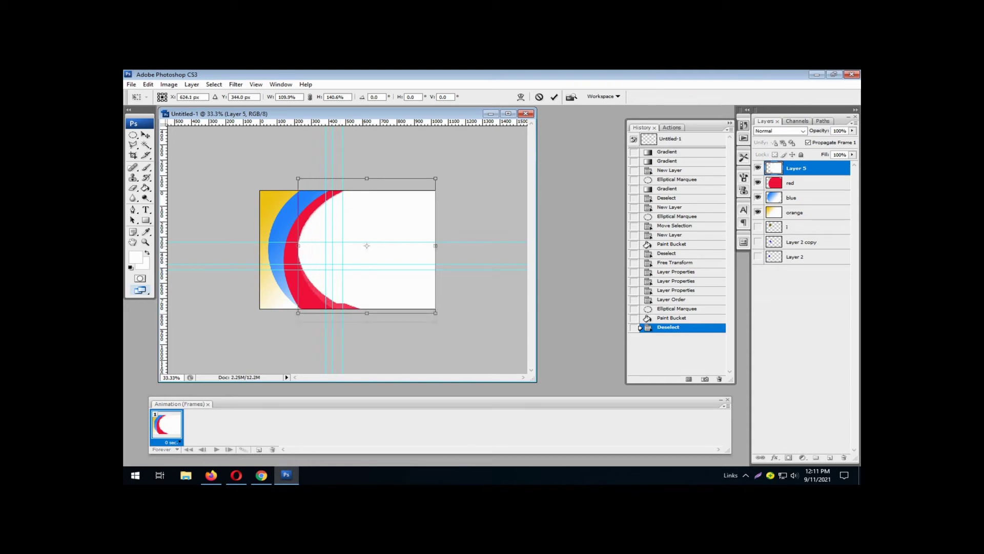
left_click_drag(366, 312, 367, 328)
left_click_drag(446, 320, 469, 271)
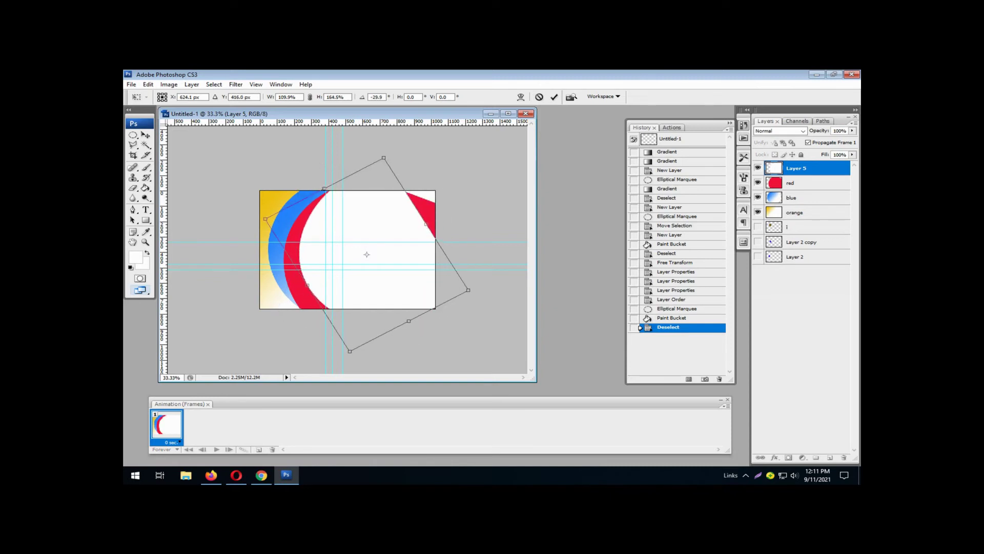
left_click_drag(426, 224, 460, 203)
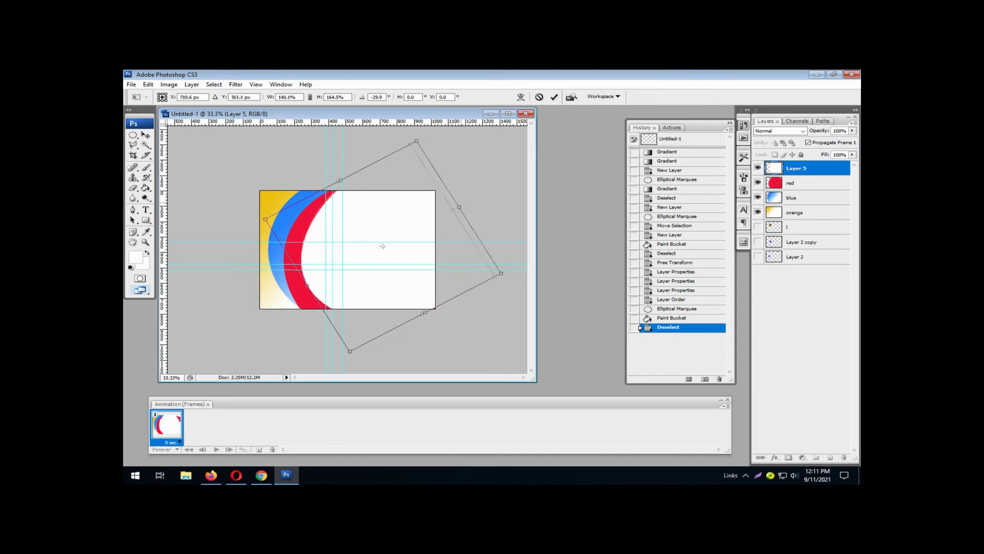
left_click_drag(382, 244, 379, 244)
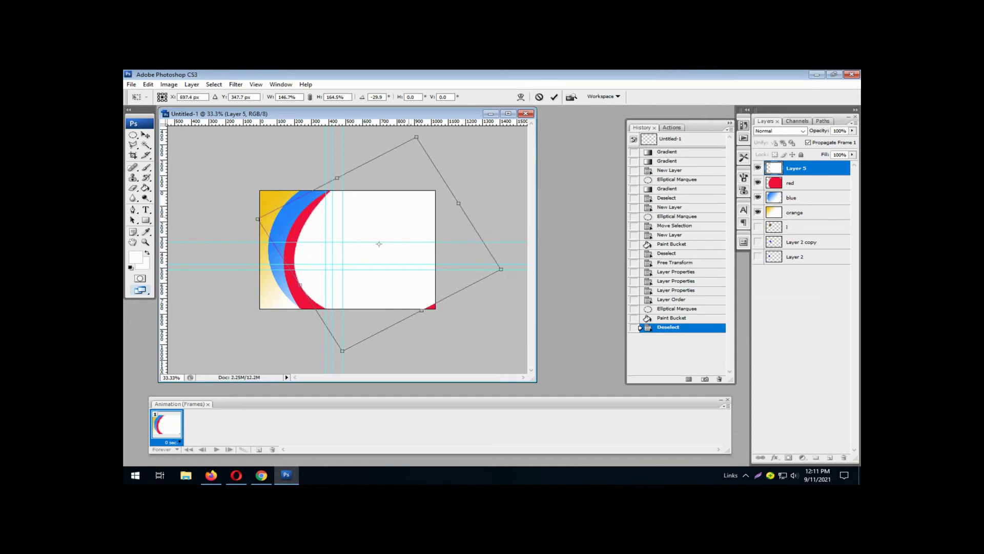
left_click_drag(379, 244, 378, 243)
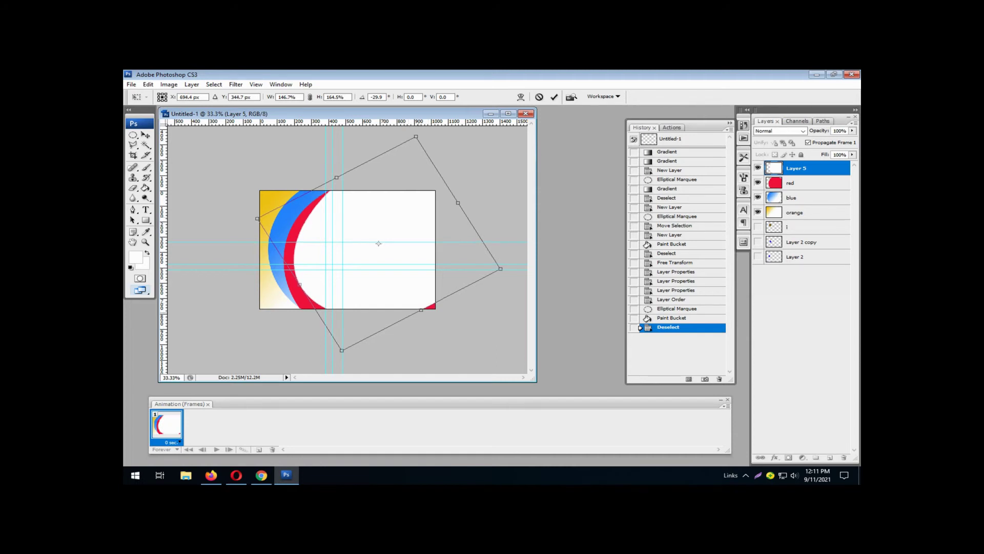
left_click_drag(421, 309, 427, 319)
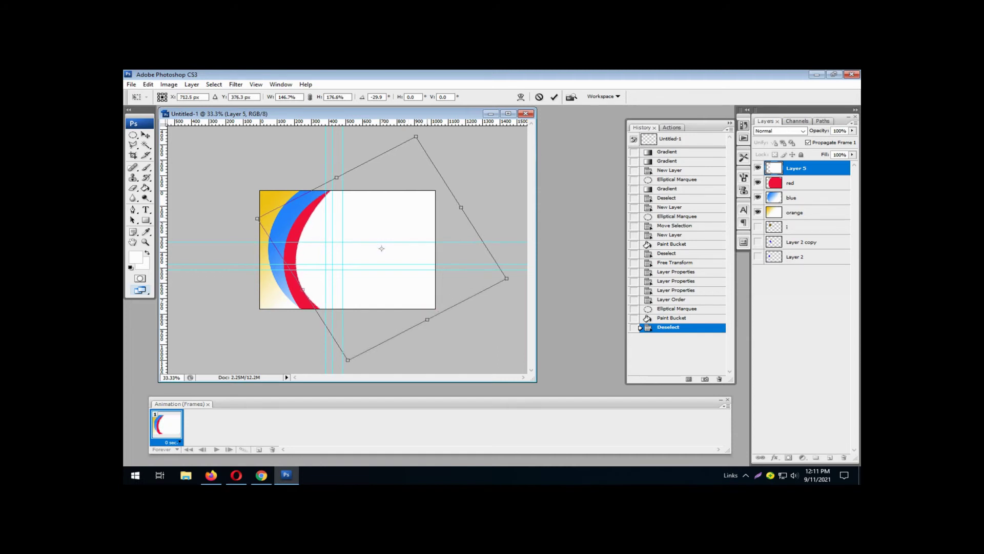
key("Return")
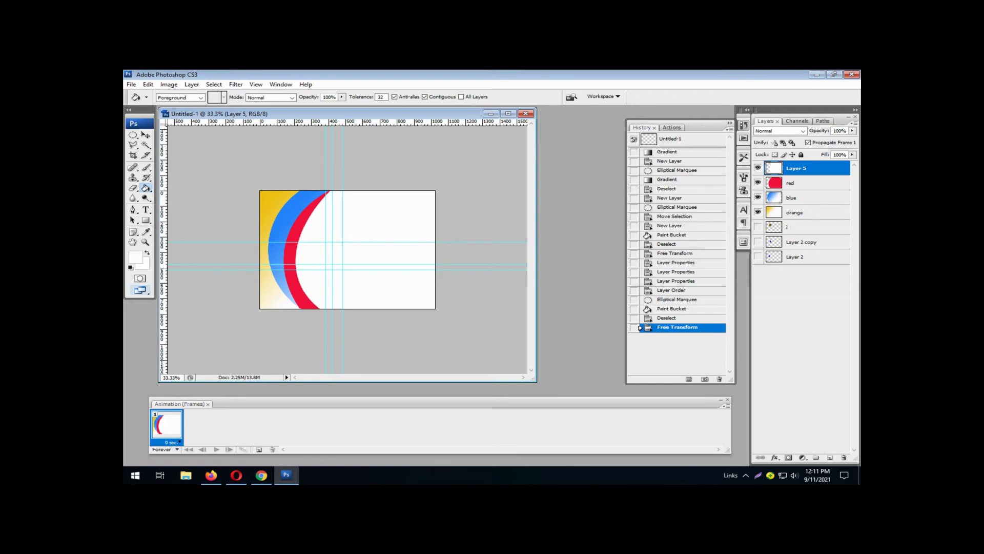
- Show layers i and Layer 2 copy, bring the badge layers to front, nudge them up-left
left_click(758, 226)
left_click(800, 226)
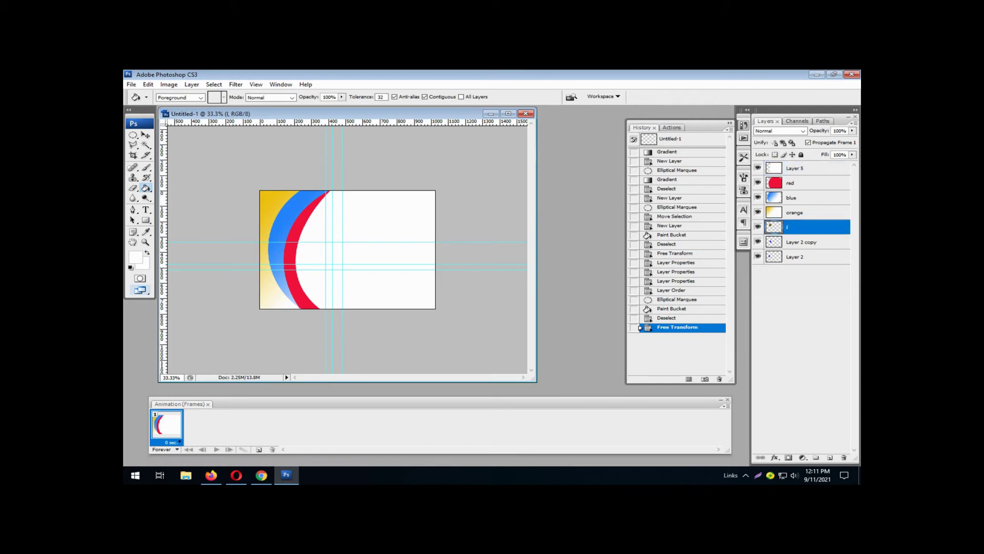
left_click(797, 257, "shift")
key("ctrl+shift+bracketright")
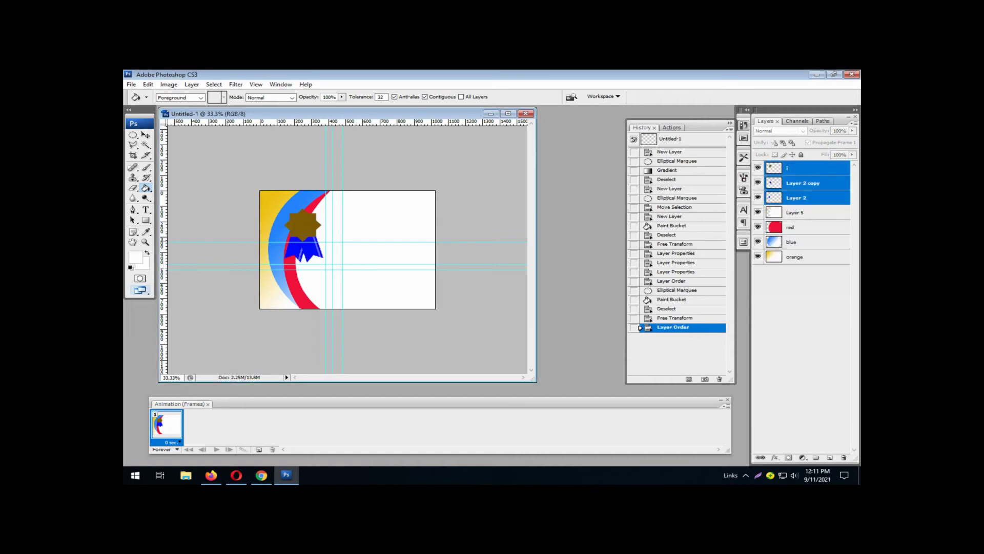
key("v")
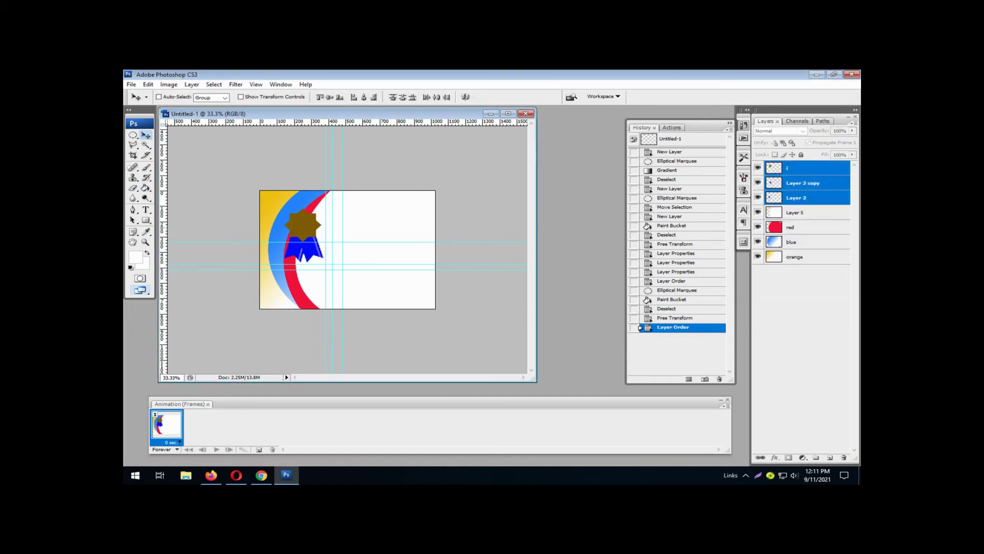
left_click_drag(303, 236, 294, 233)
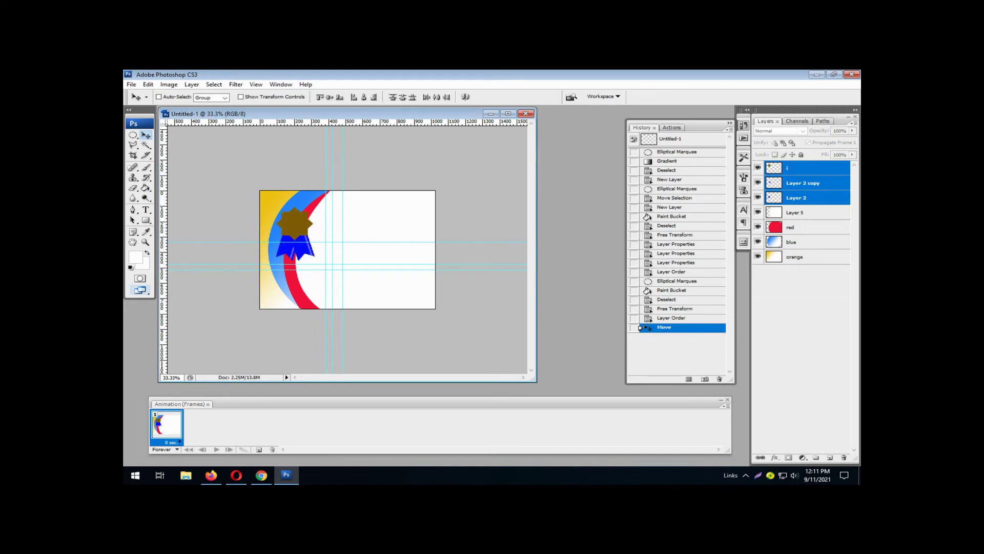
- Zoom in on the badge and select only the i layer with the Magic Wand active
key("z")
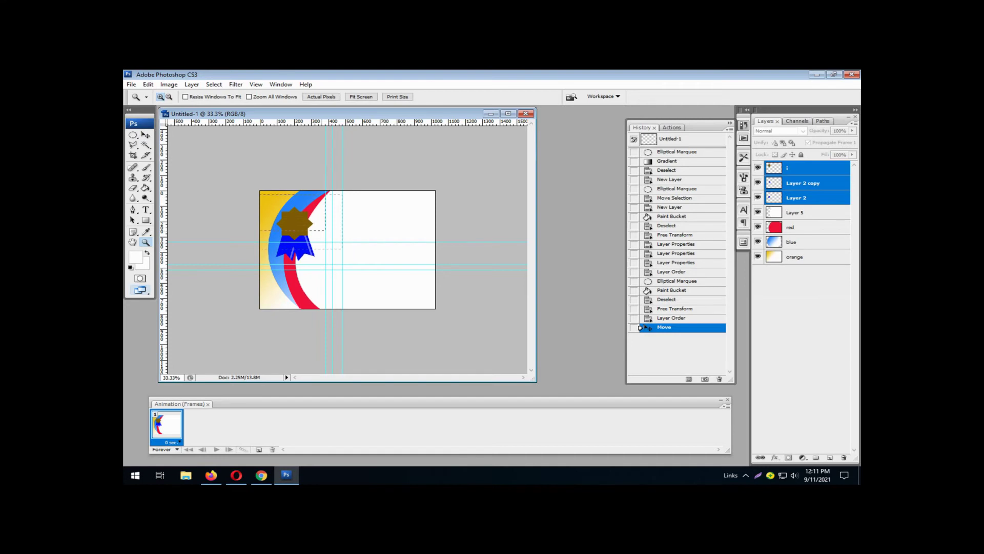
left_click_drag(342, 248, 353, 249)
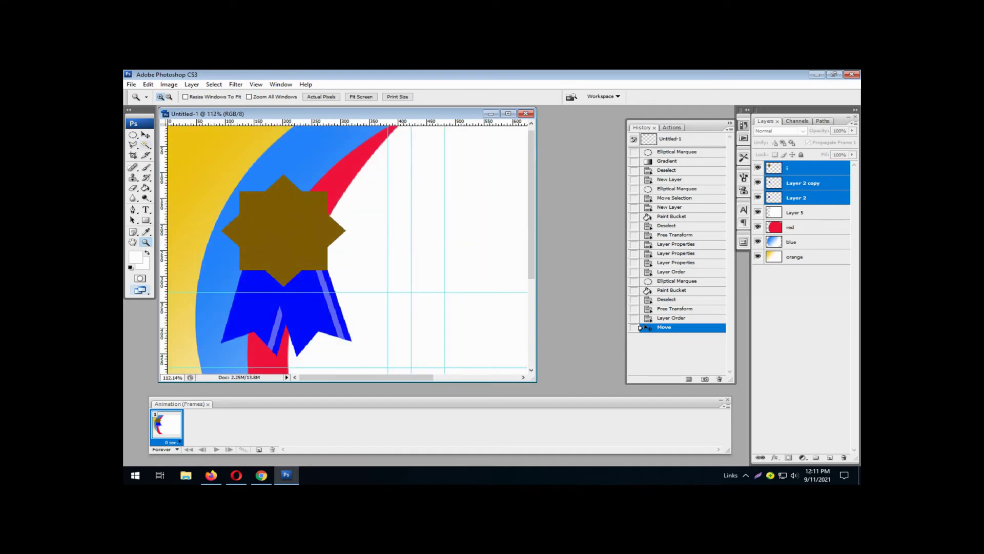
left_click(146, 145)
left_click(810, 167)
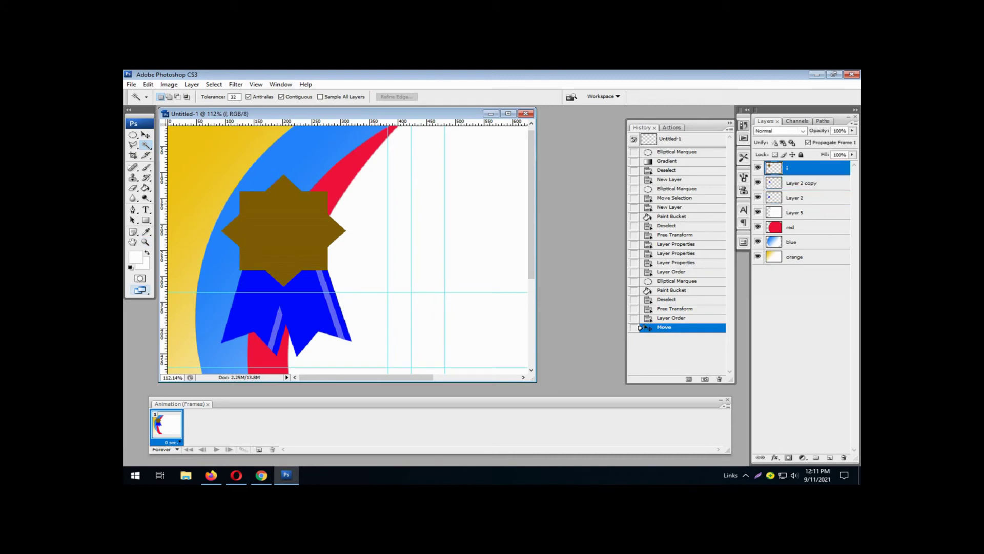
- Select the star, add a new layer, and set the gradient's start stop to white
left_click(277, 230)
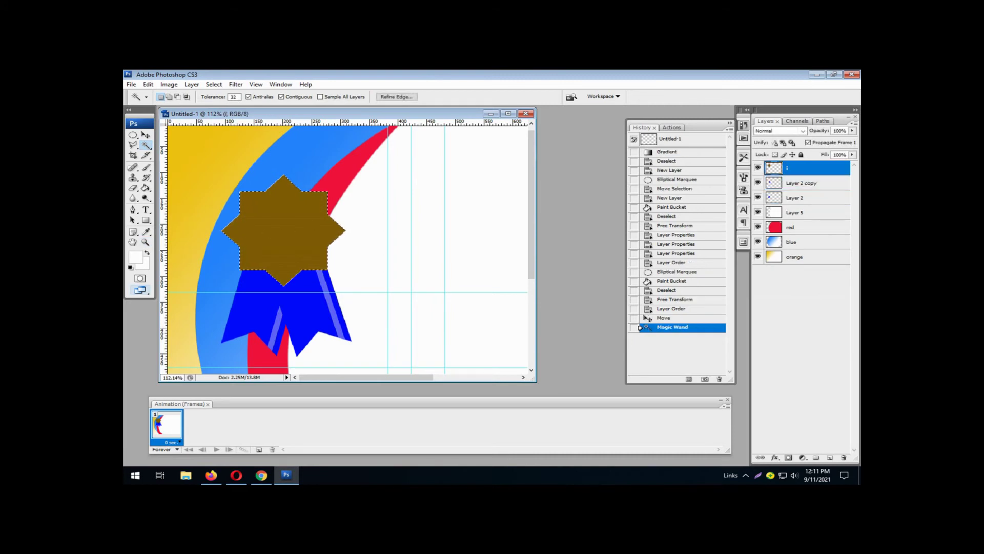
left_click(830, 457)
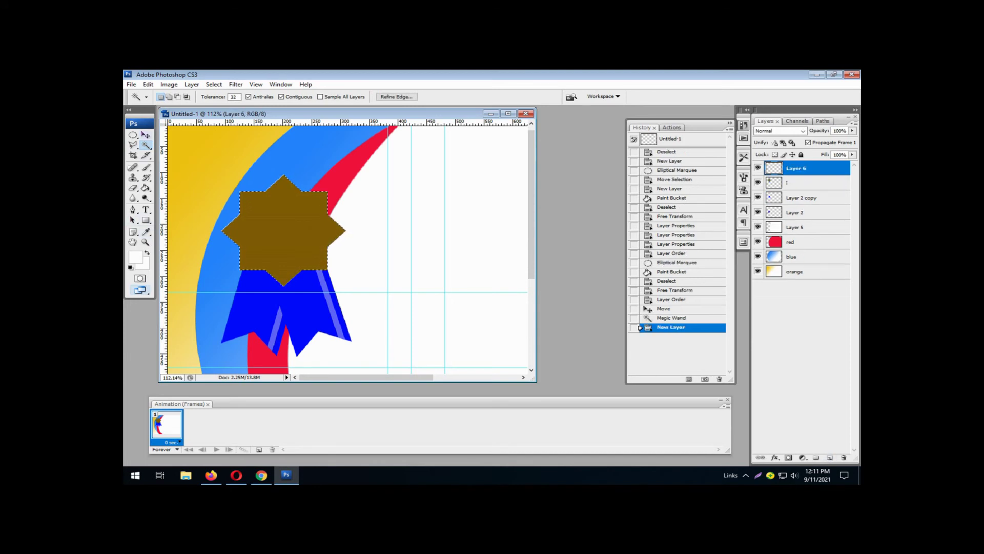
left_click(146, 187)
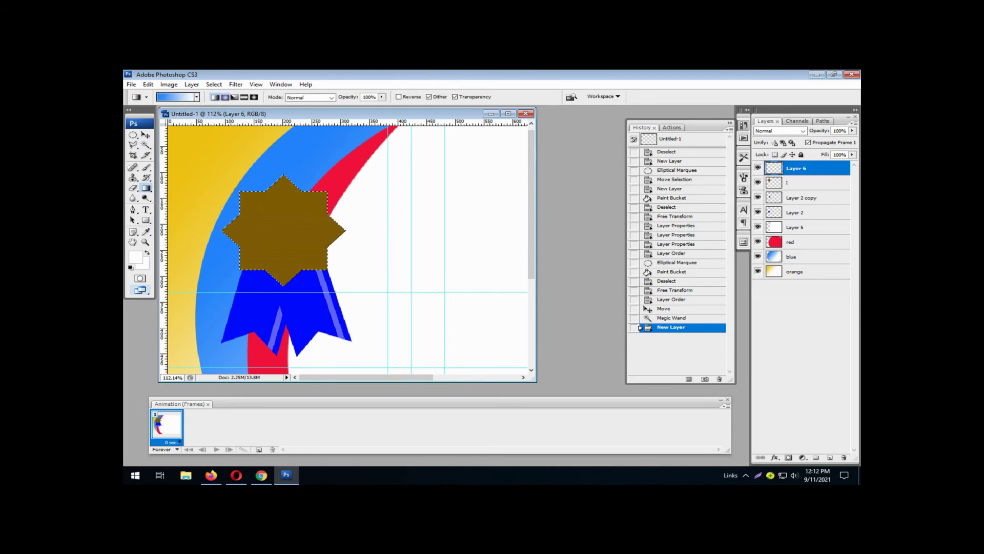
left_click(177, 97)
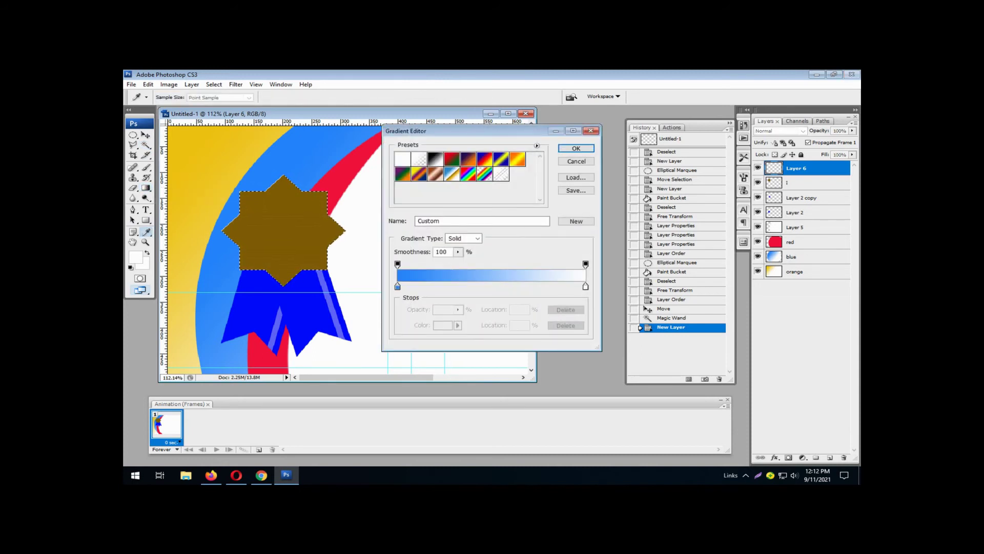
left_click(397, 286)
left_click(442, 325)
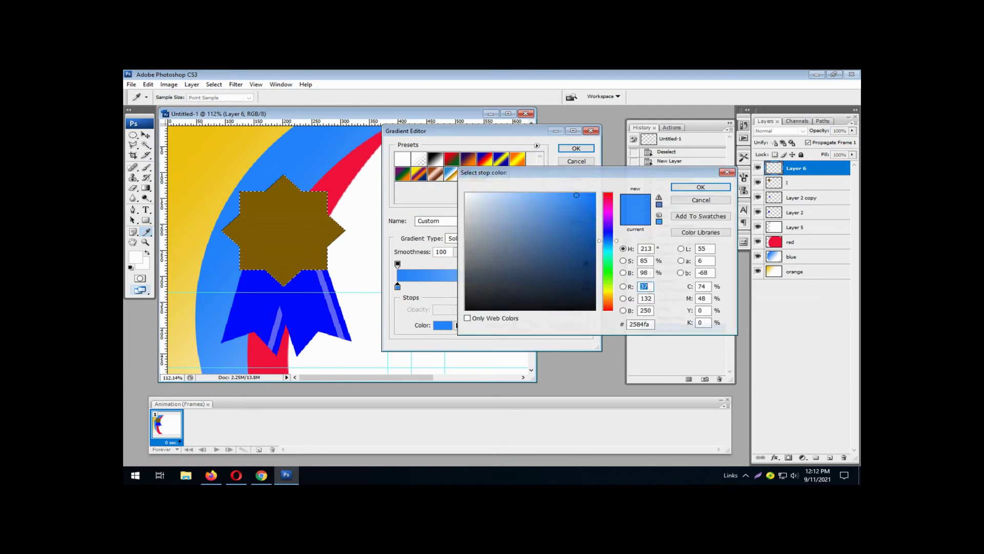
left_click(467, 194)
key("Return")
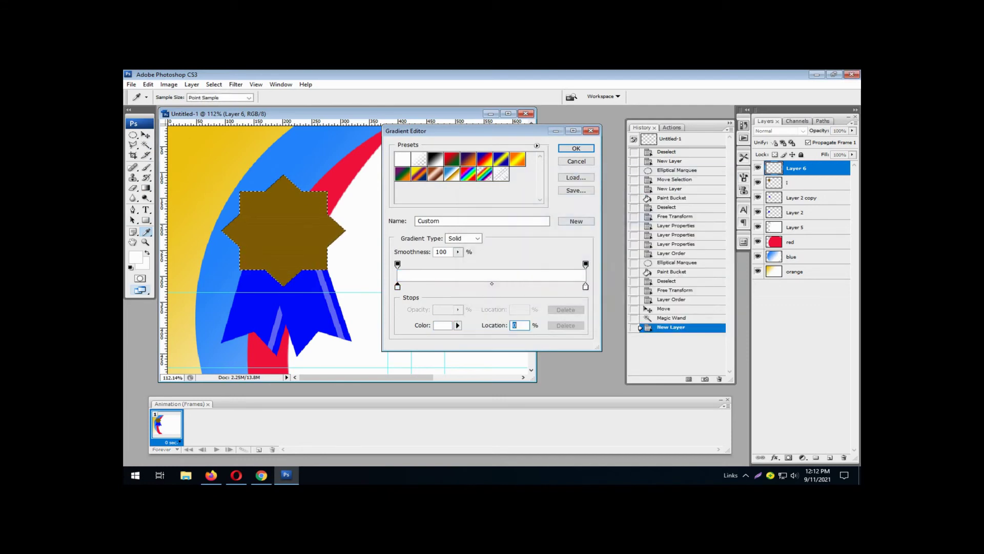
- Make the gradient's end stop orange, drag it across the star, then deselect
left_click(586, 286)
double_click(586, 286)
left_click(594, 195)
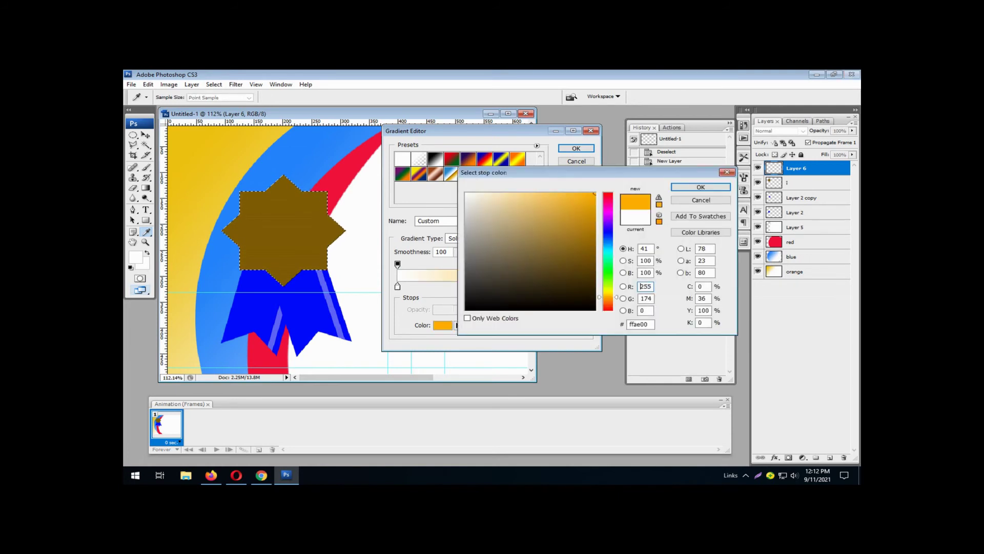
left_click(701, 186)
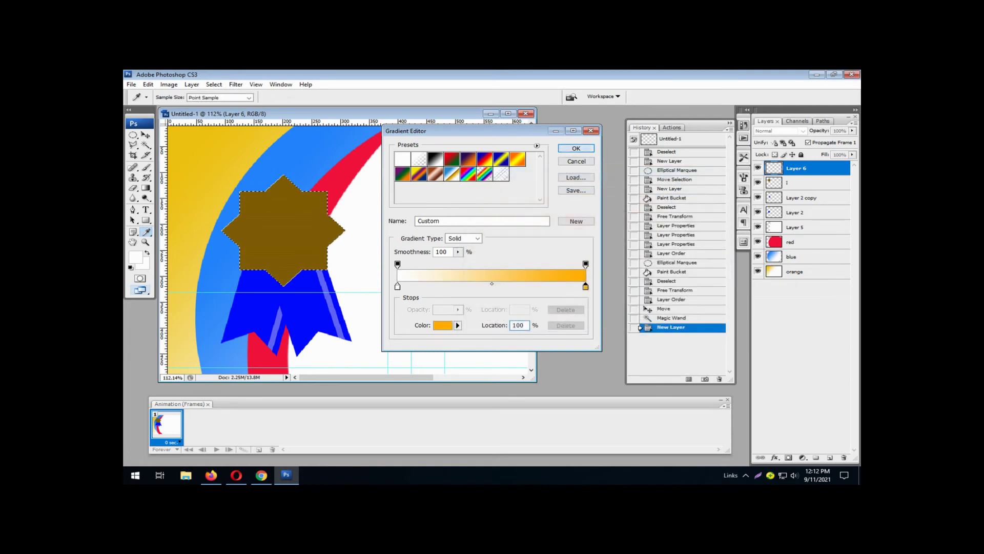
left_click(576, 148)
left_click_drag(258, 206, 302, 244)
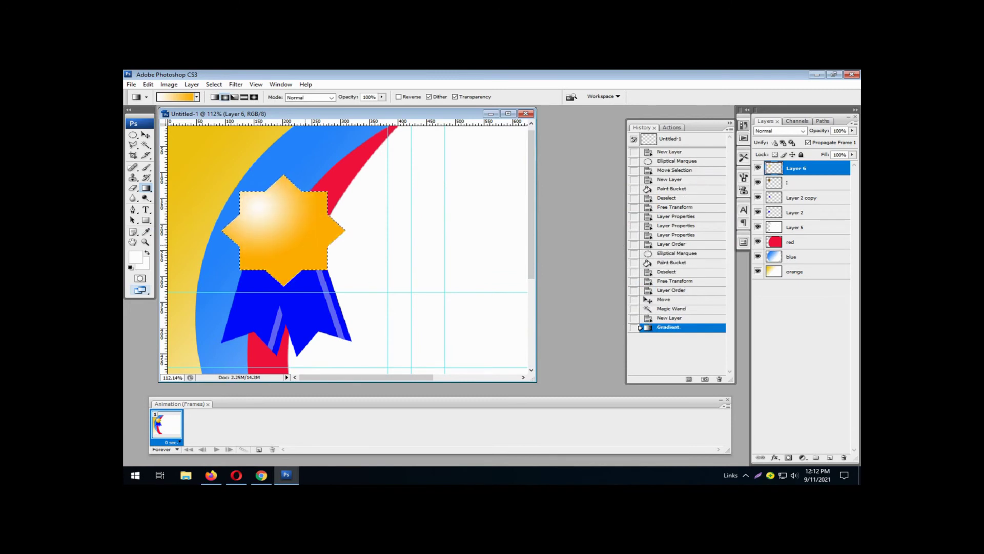
key("ctrl+d")
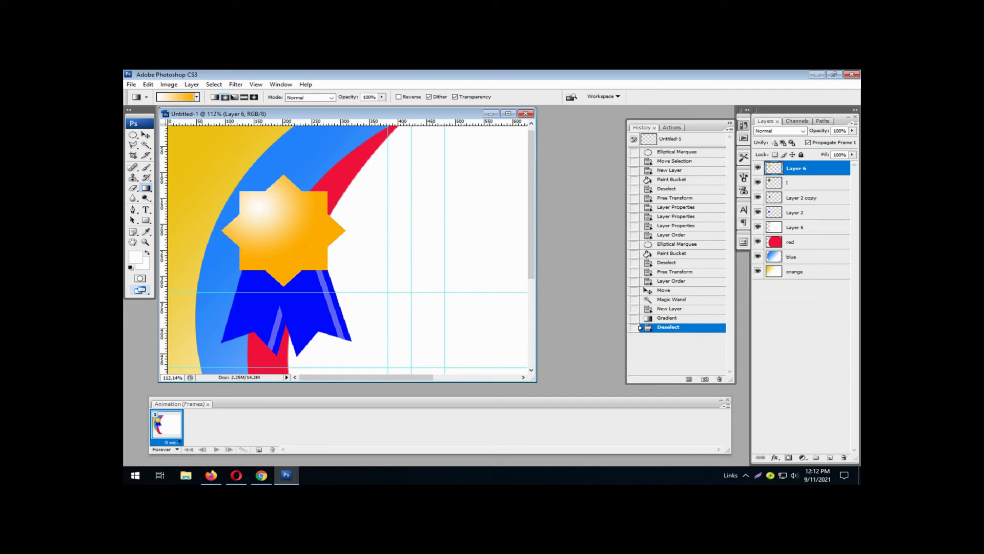
- Give Layer 6 a Normal, 100% opacity brown Outer Glow with Spread 100 and Size 3
right_click(796, 168)
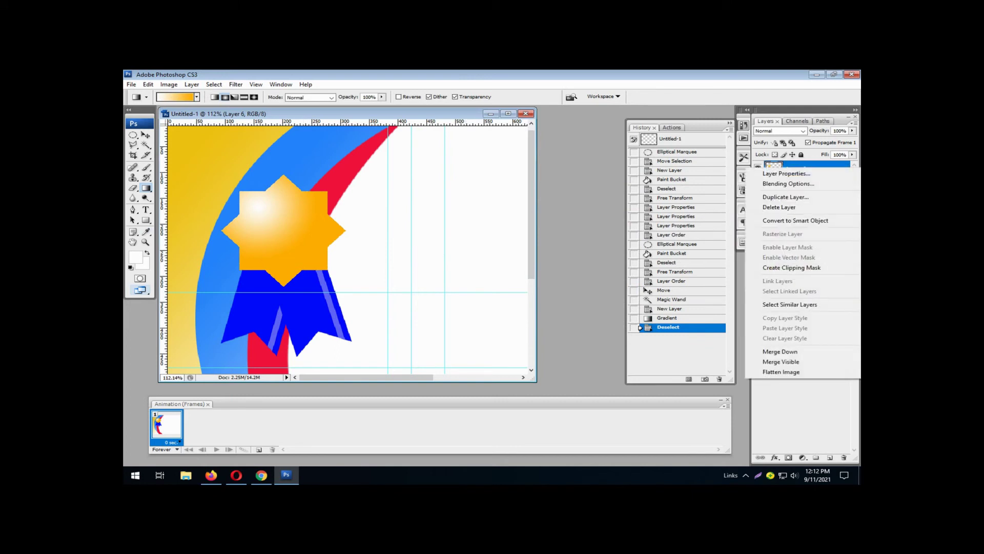
left_click(788, 183)
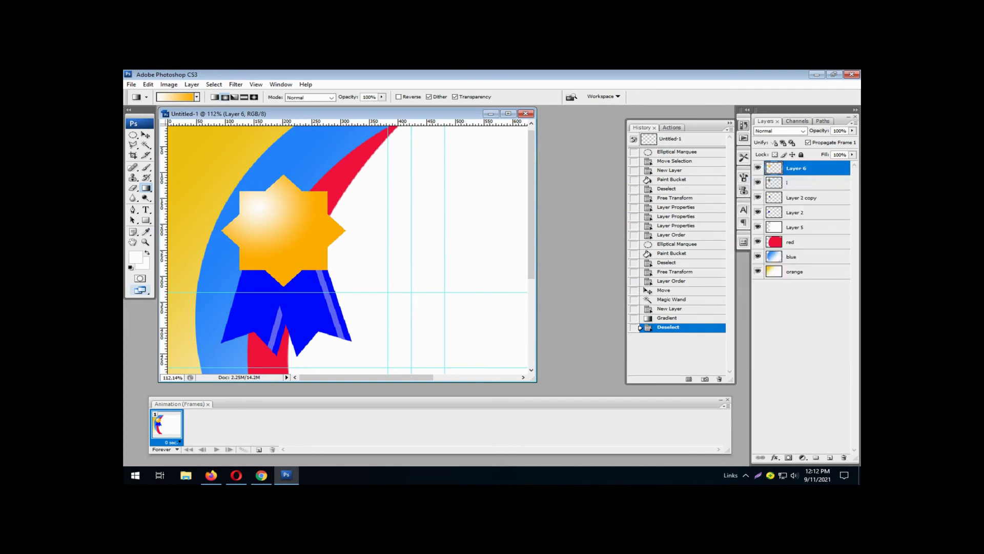
left_click(570, 249)
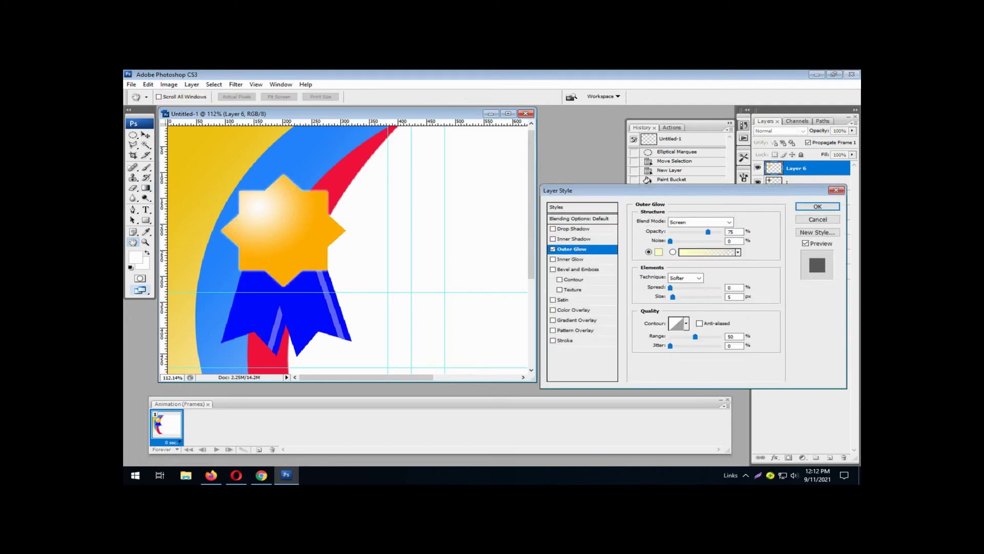
left_click(729, 222)
left_click(697, 227)
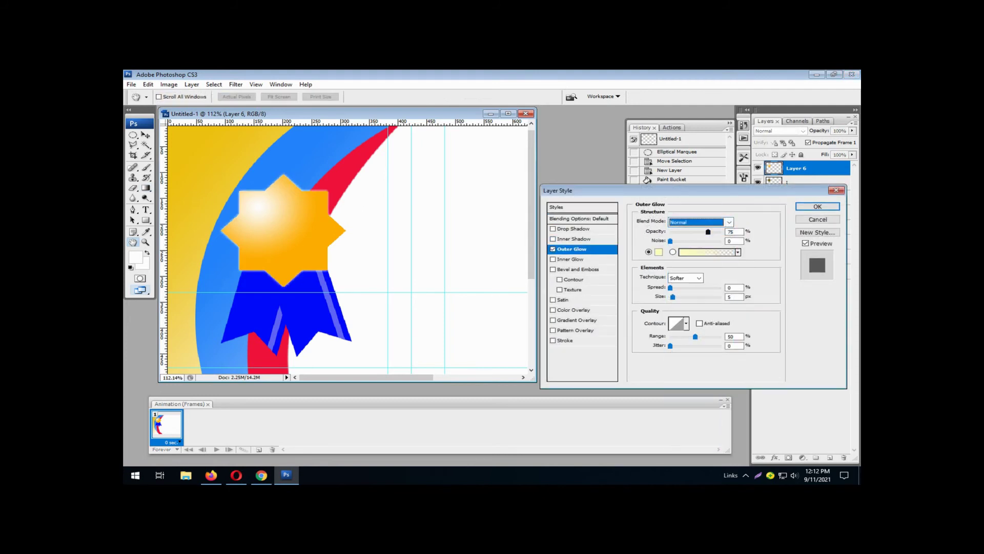
left_click_drag(708, 232, 720, 232)
left_click(659, 252)
left_click(466, 310)
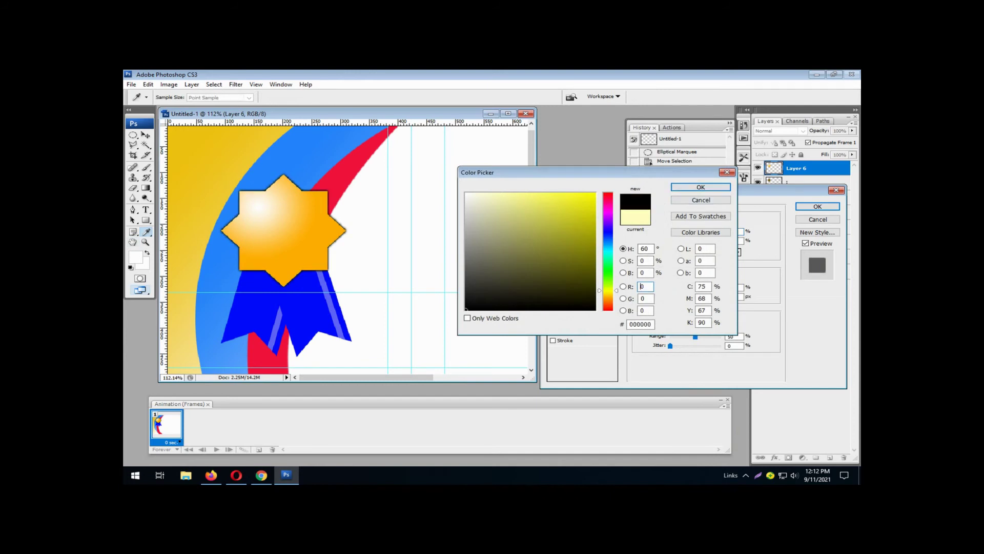
left_click(607, 298)
left_click(591, 208)
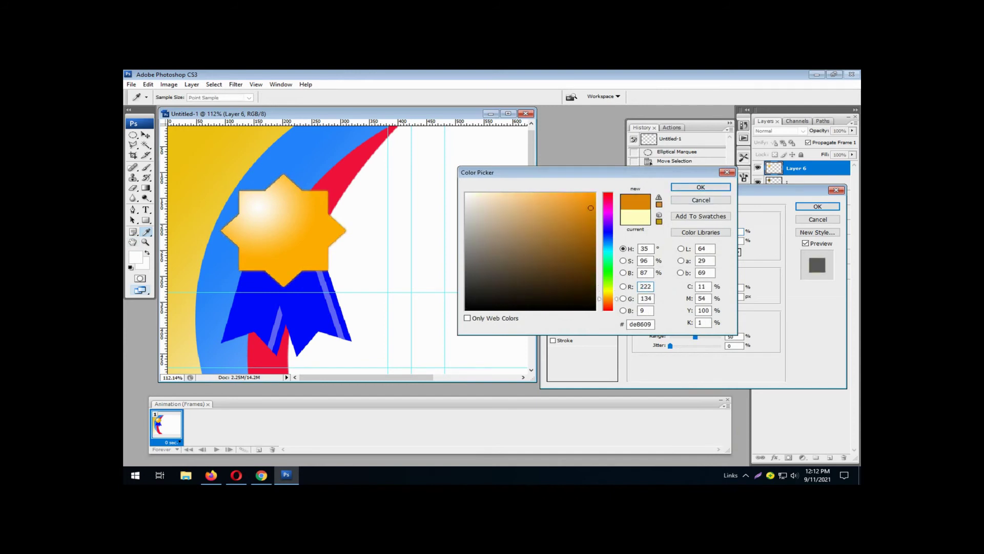
left_click_drag(591, 207, 595, 237)
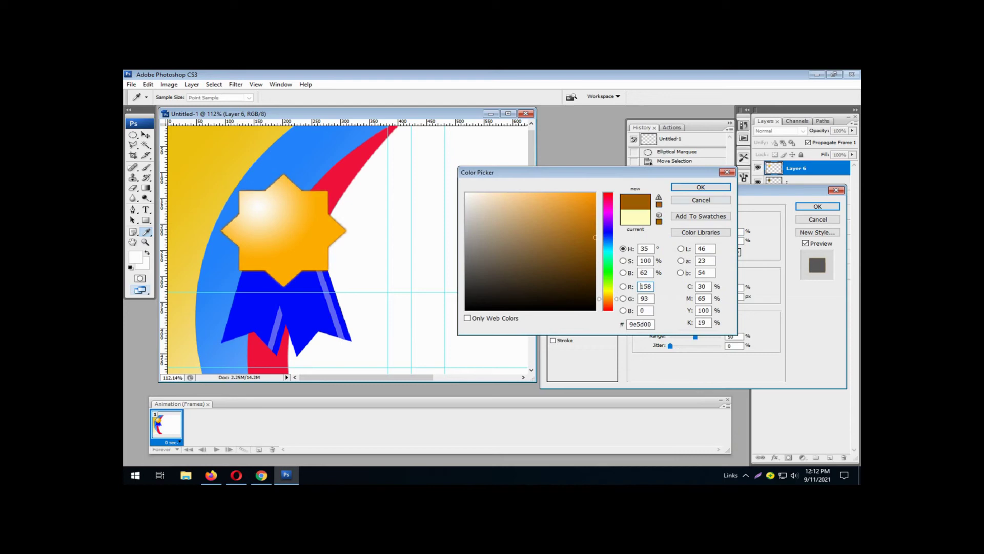
key("Return")
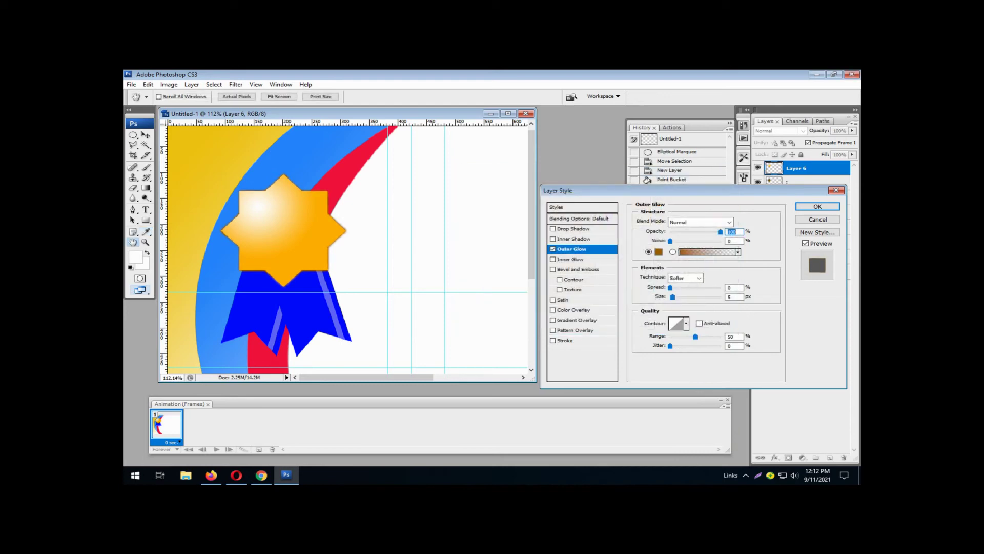
left_click_drag(670, 287, 720, 288)
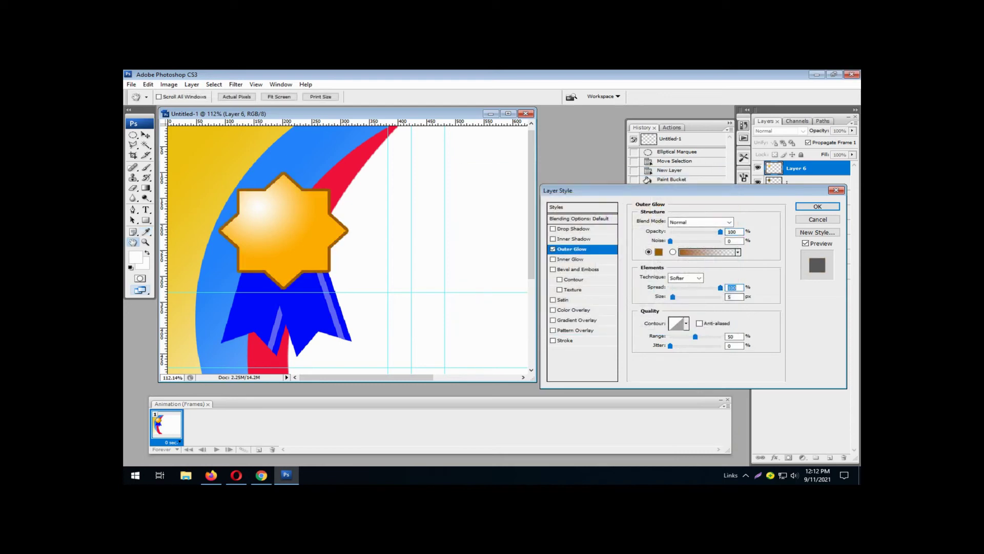
key("Tab")
type("3")
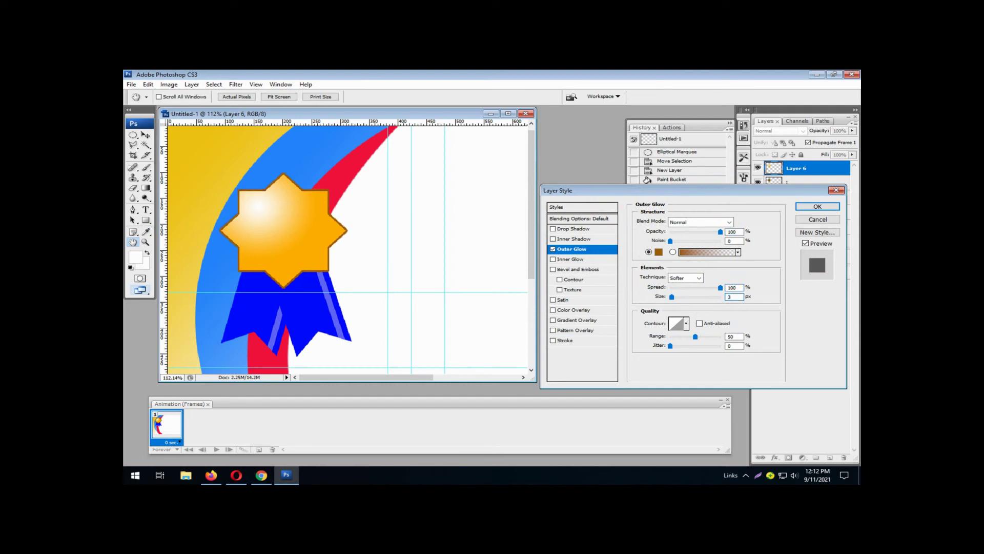
- Re-pick a deeper brown glow colour, keep Spread 100 and Size 3 px, and apply
left_click(659, 252)
left_click(608, 298)
left_click(591, 208)
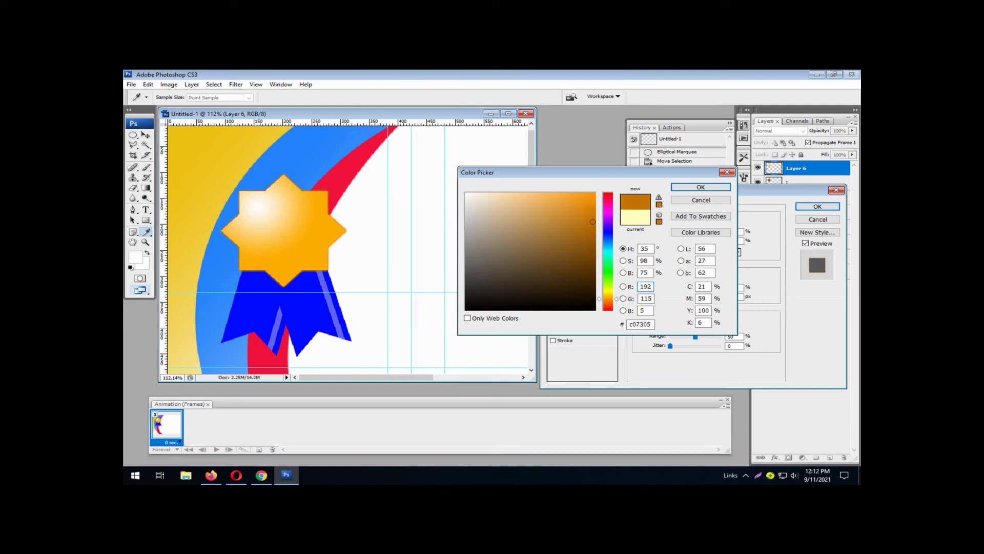
left_click_drag(591, 208, 595, 237)
left_click(700, 187)
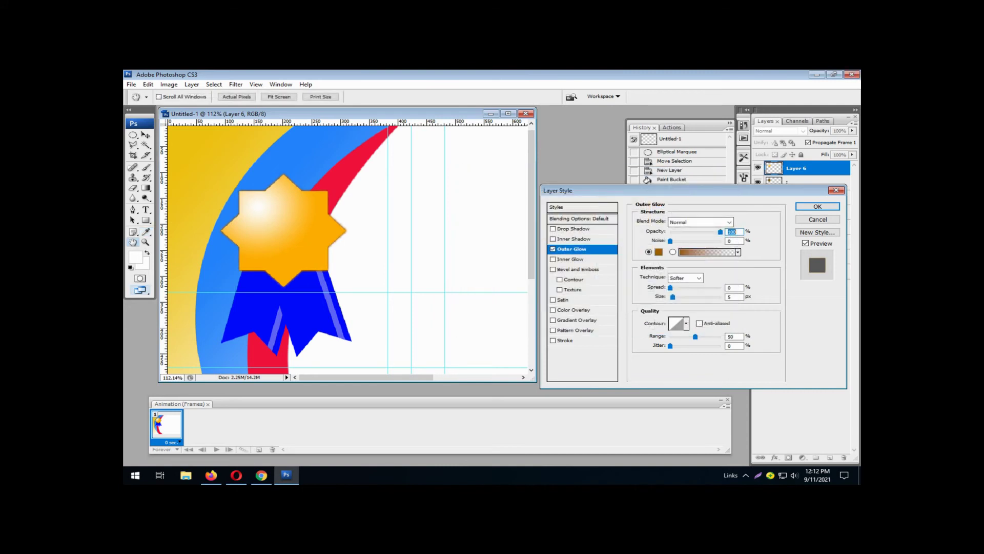
left_click_drag(670, 287, 720, 287)
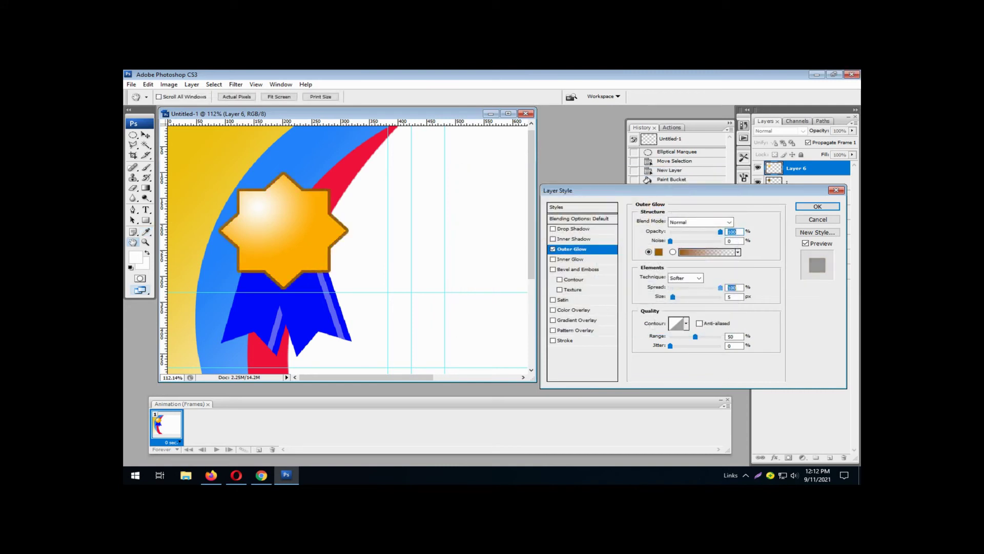
key("Tab")
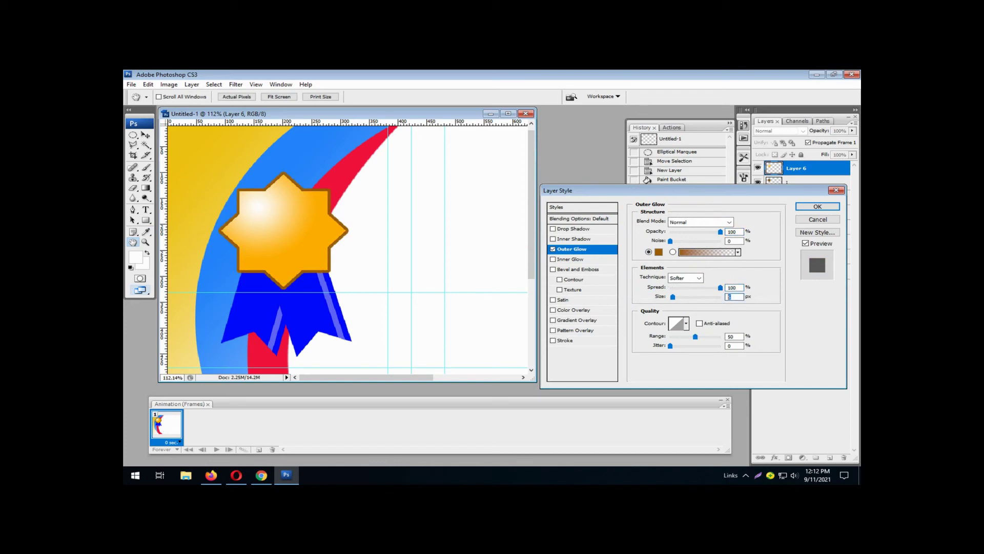
type("3")
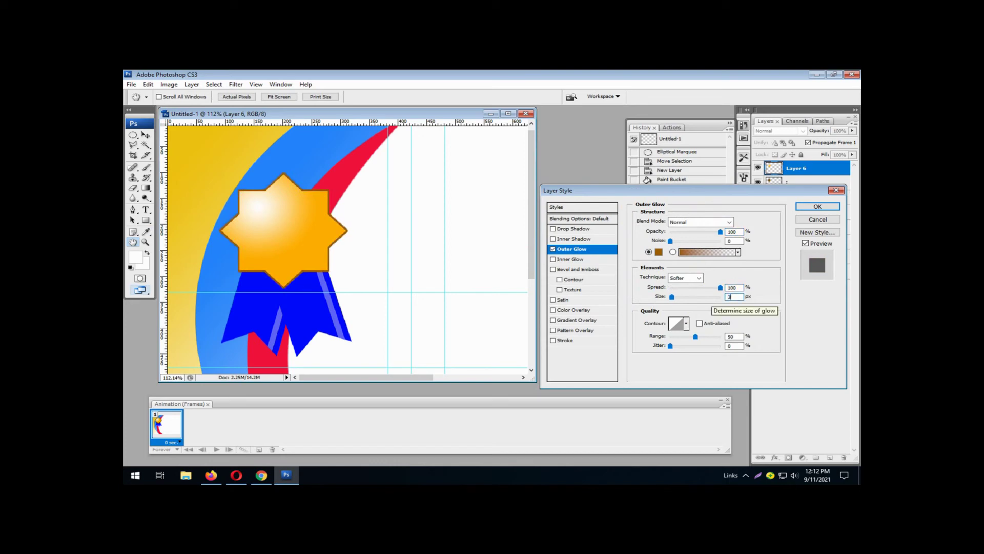
left_click(817, 206)
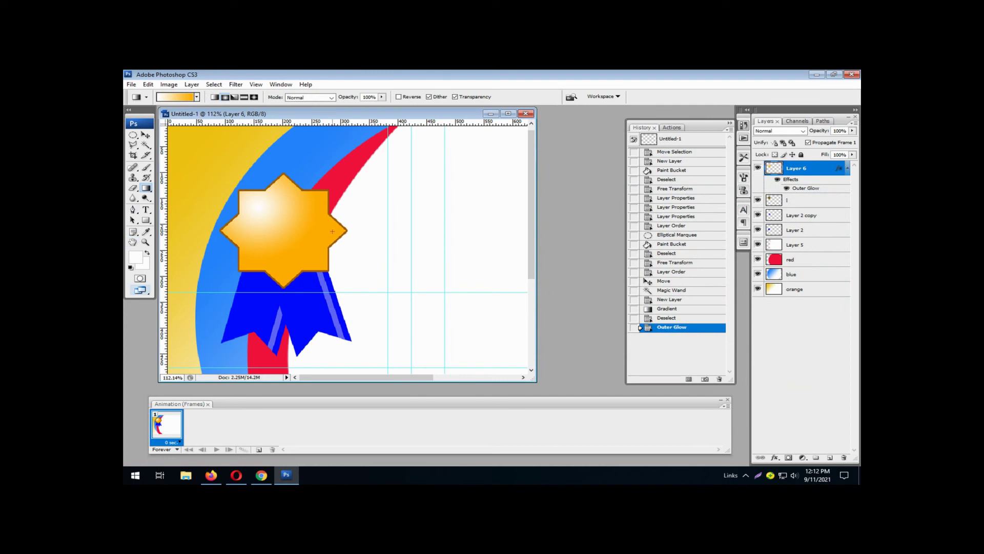
- Zoom out and type 'Certificate' in the Armstrong font on a new text layer
key("ctrl+minus")
key("ctrl+minus")
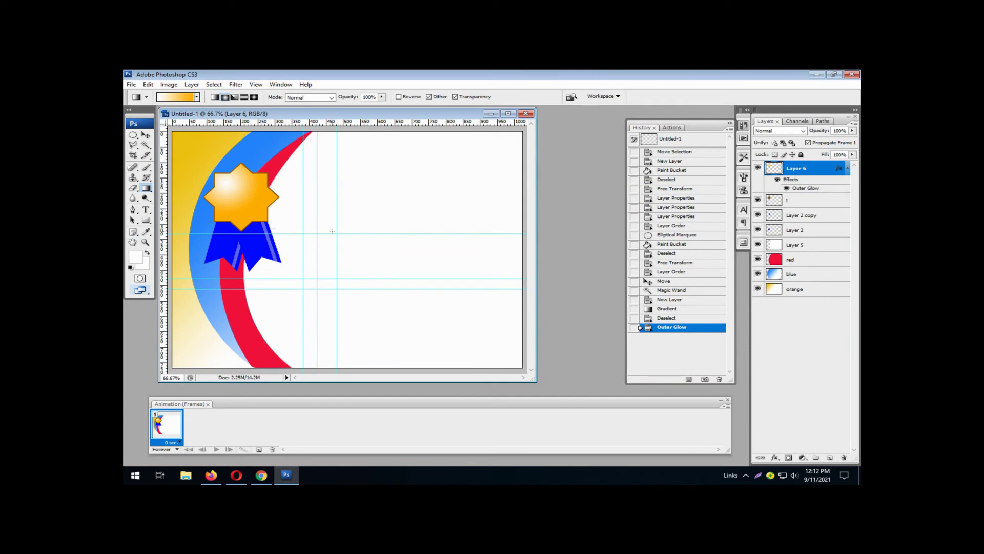
left_click(146, 210)
left_click(363, 171)
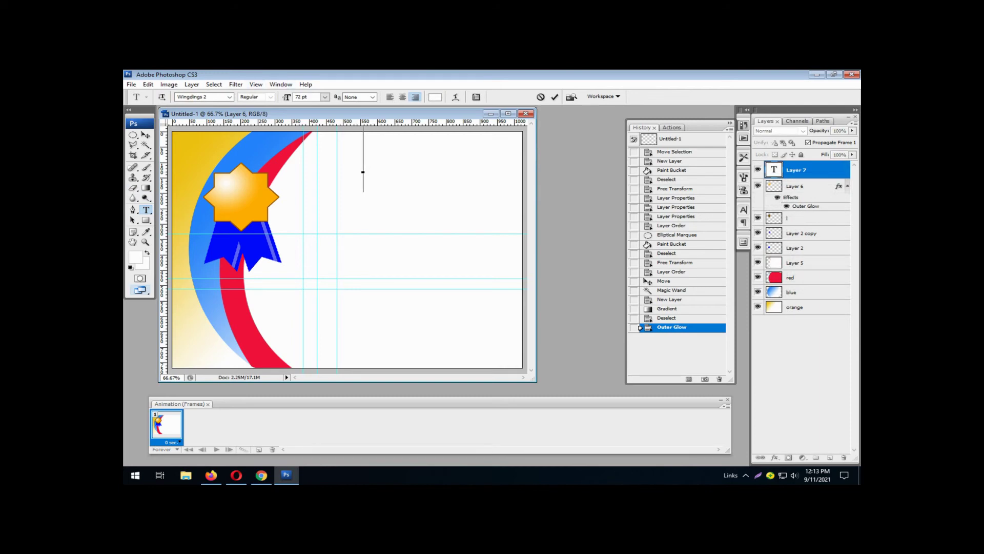
left_click(230, 97)
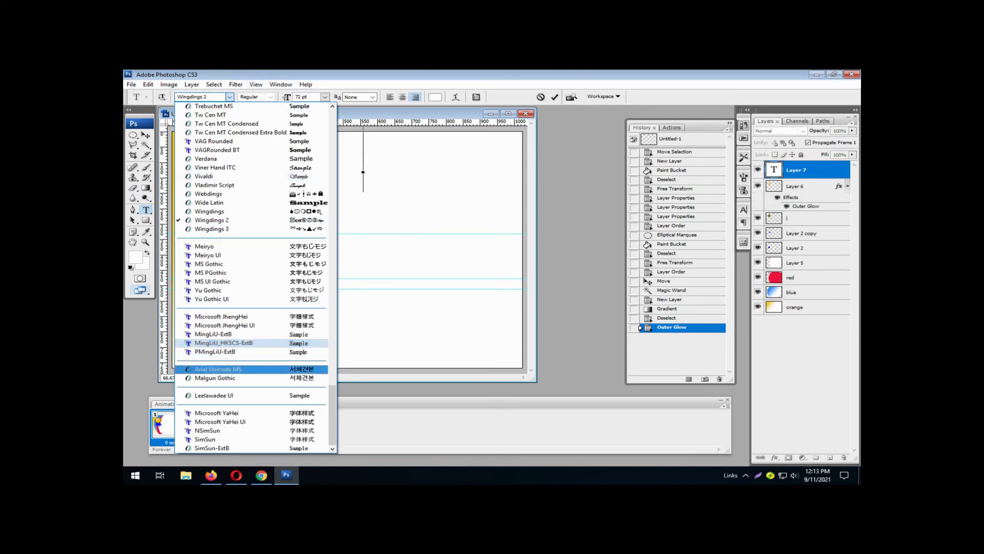
left_click_drag(332, 415, 332, 138)
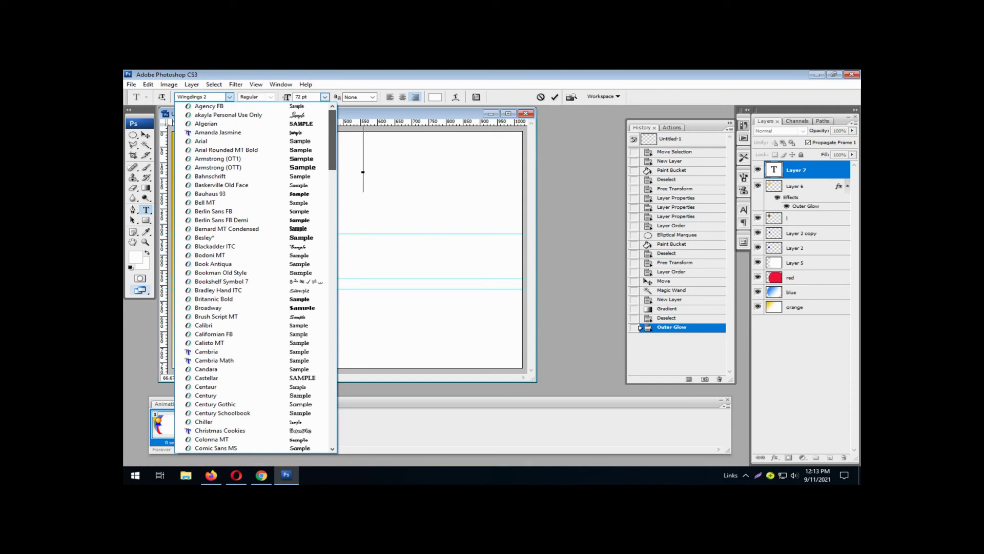
left_click(216, 158)
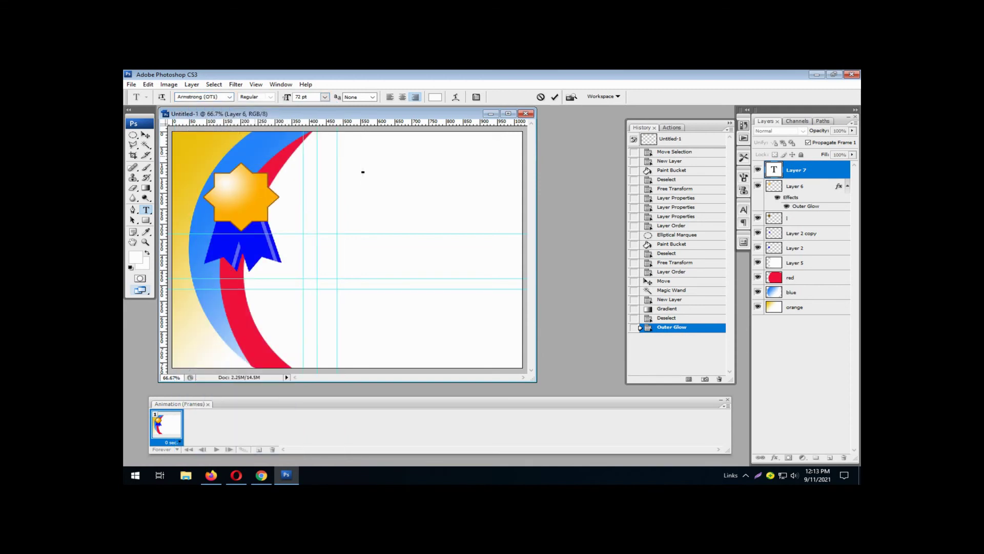
type("C")
type("ertifi")
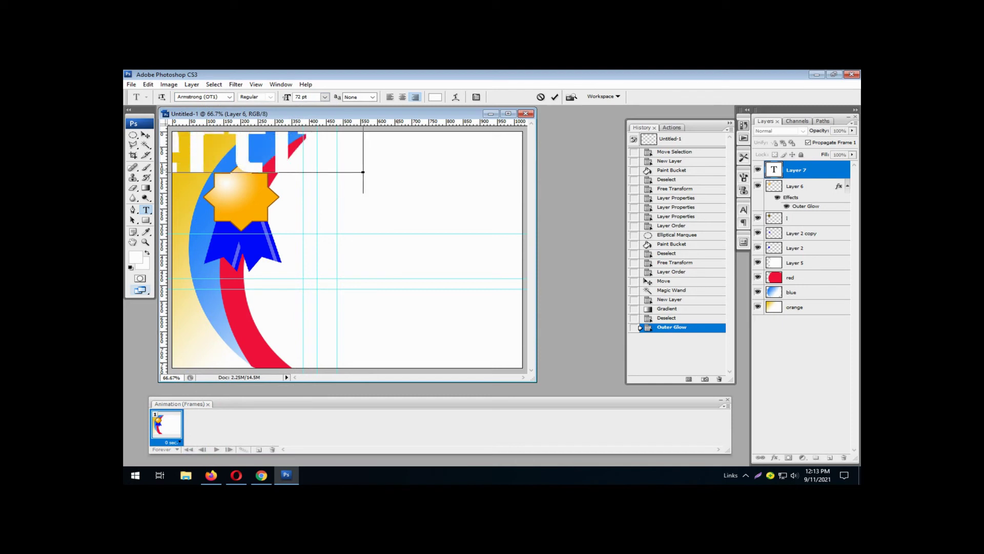
type("cat")
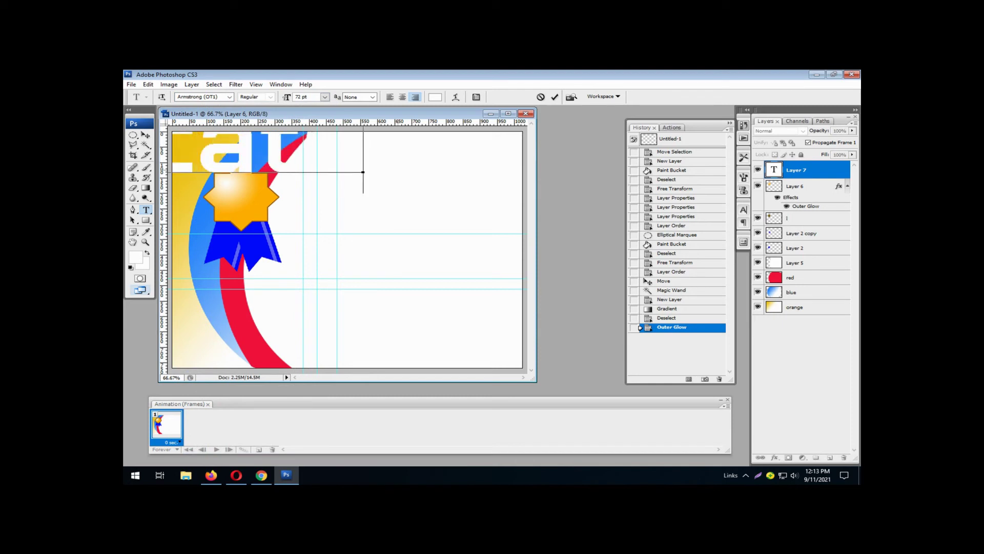
- Colour the whole 'Certificate' title a strong orange
key("ctrl+a")
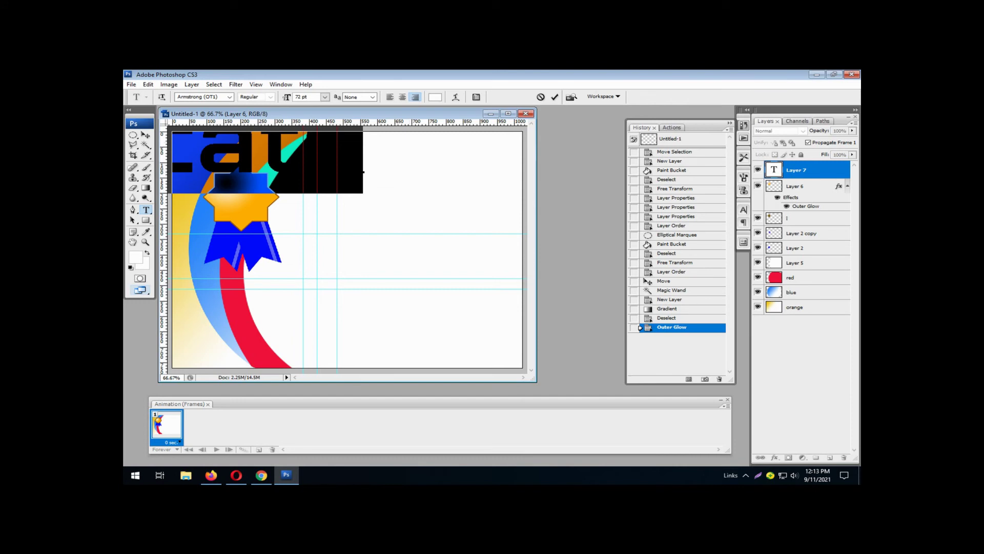
left_click(435, 97)
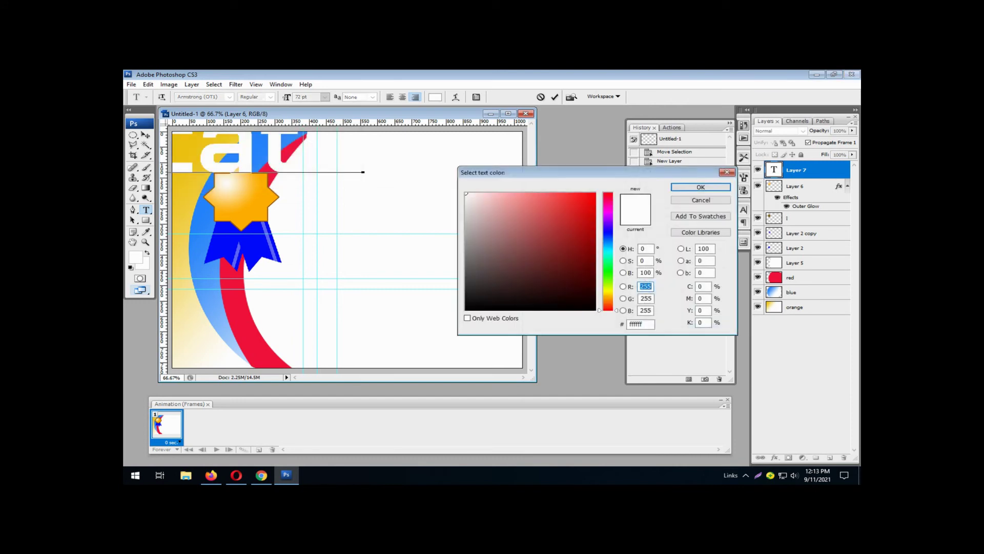
left_click_drag(608, 309, 608, 298)
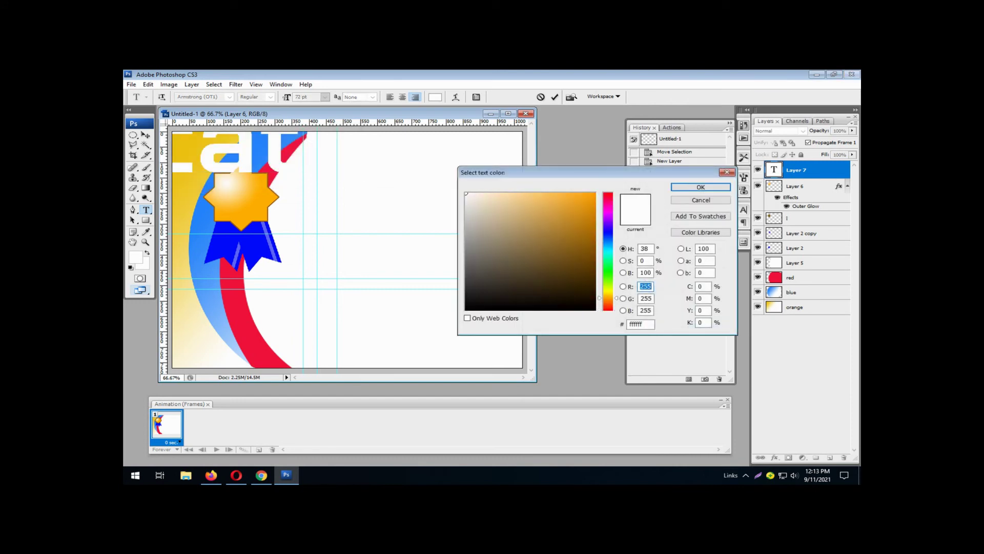
left_click(593, 206)
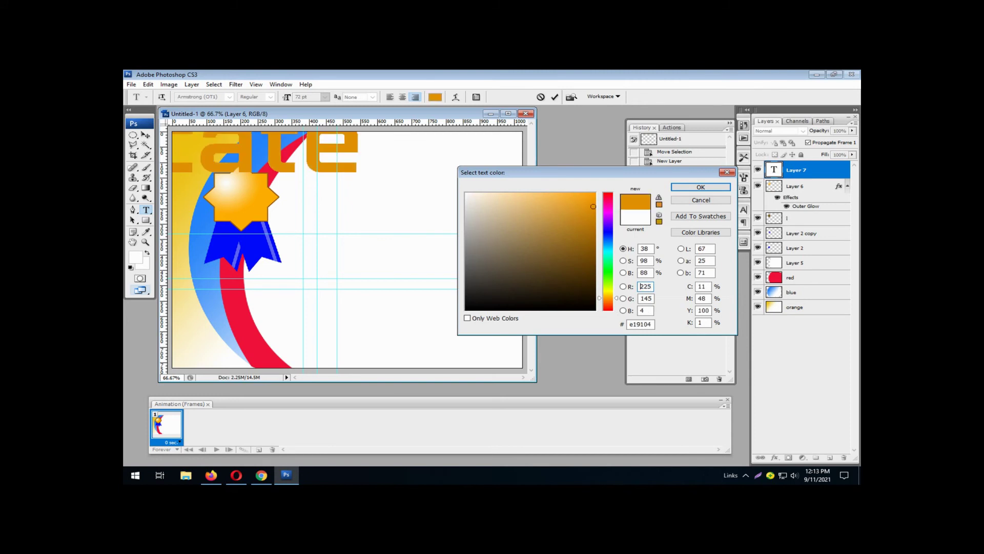
left_click(710, 187)
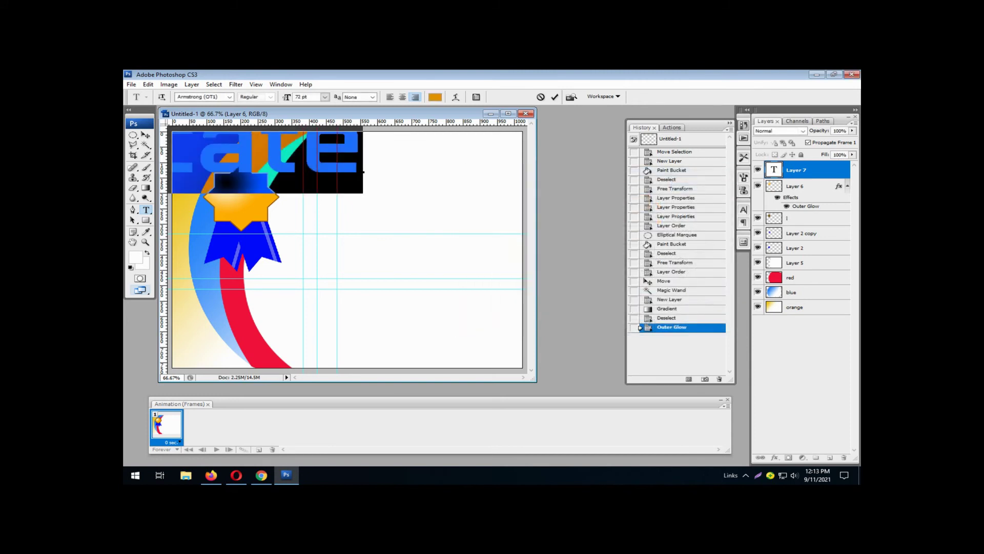
- Set the title to 18 pt, commit it, and move it to the card's top right
left_click(325, 96)
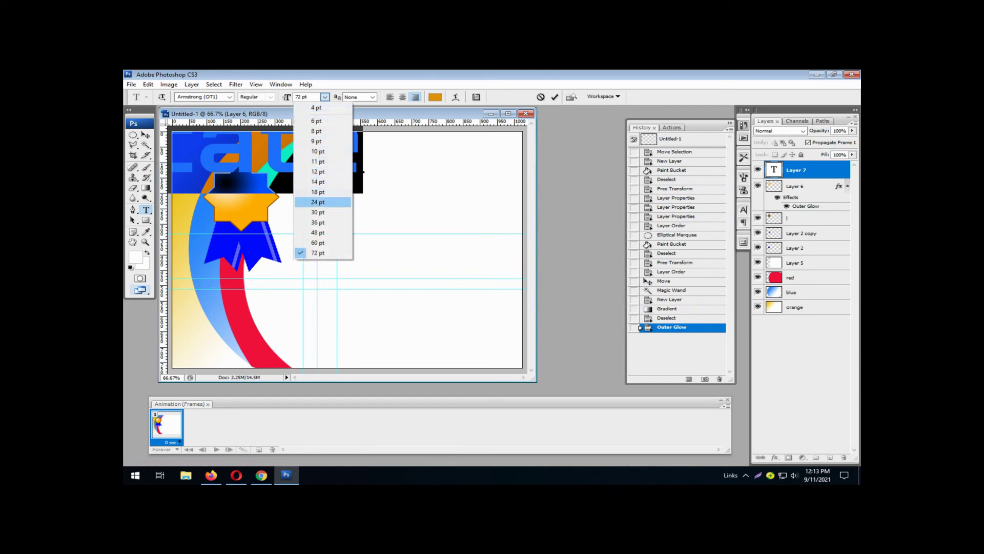
left_click(318, 222)
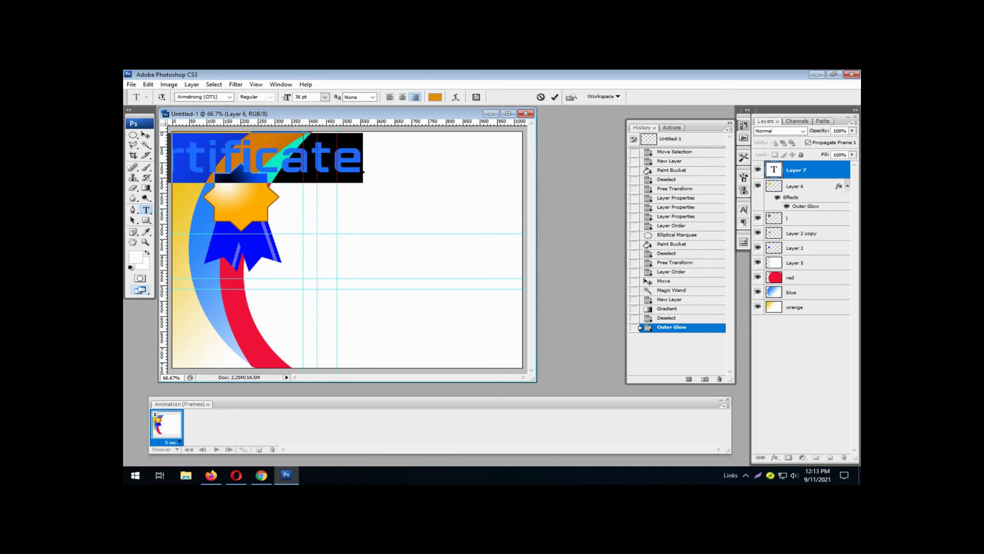
left_click(325, 97)
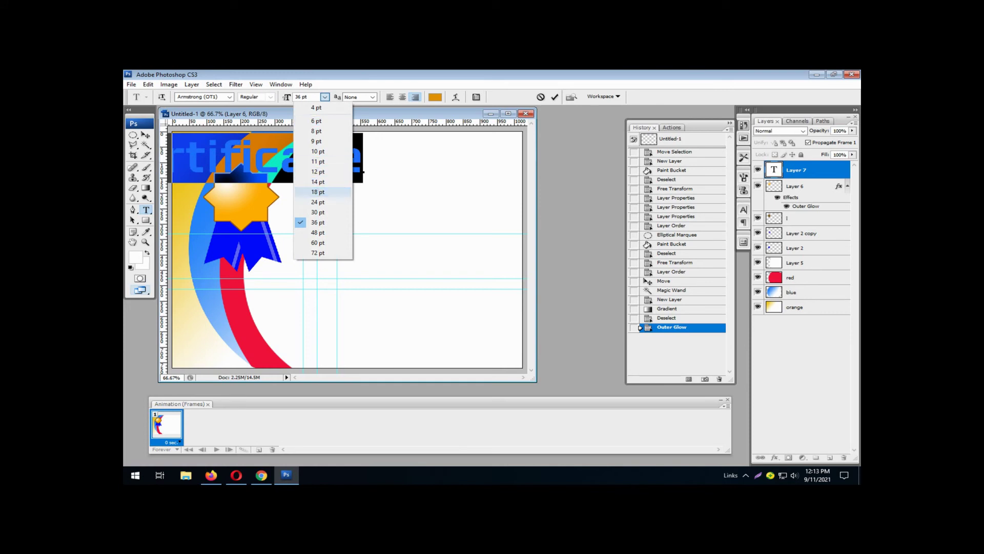
left_click(318, 192)
left_click(145, 134)
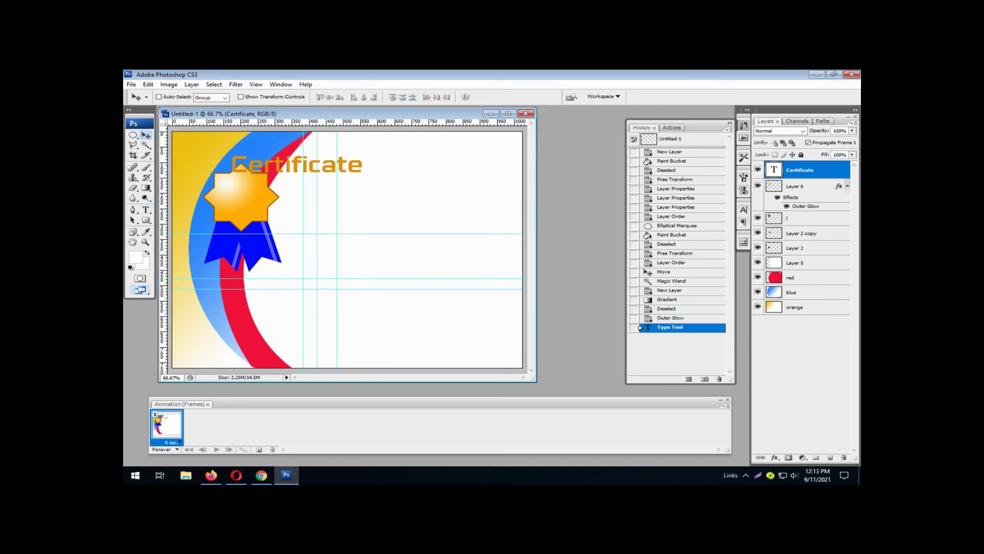
mouse_move(298, 164)
left_mouse_down()
mouse_move(448, 152)
mouse_move(436, 157)
left_mouse_up()
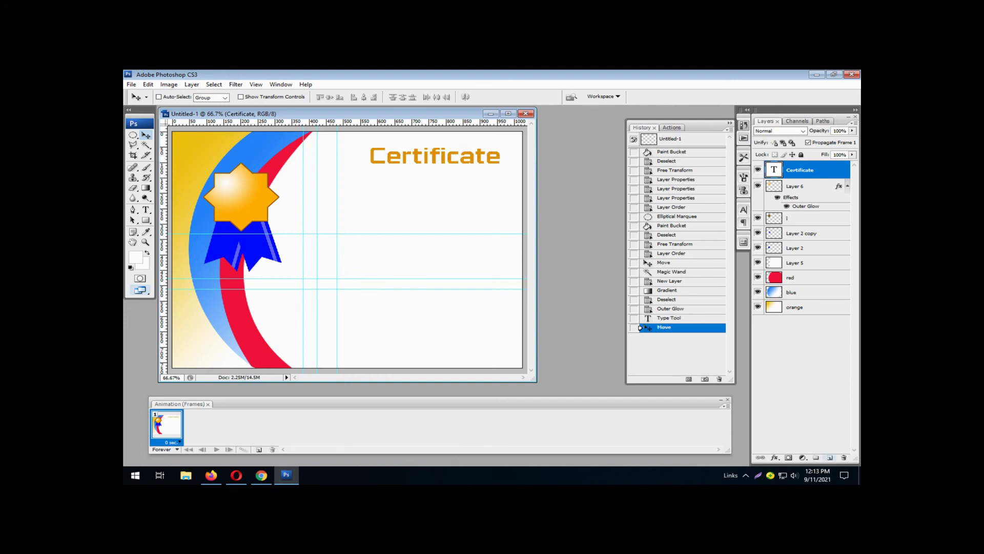
- Add a new empty layer and set the type size to 8 pt
left_click(830, 458)
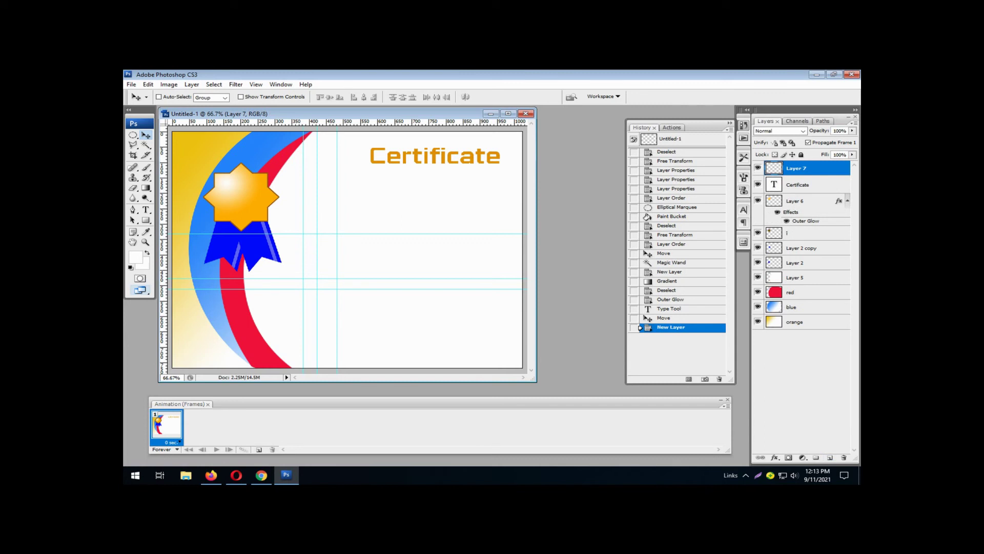
key("t")
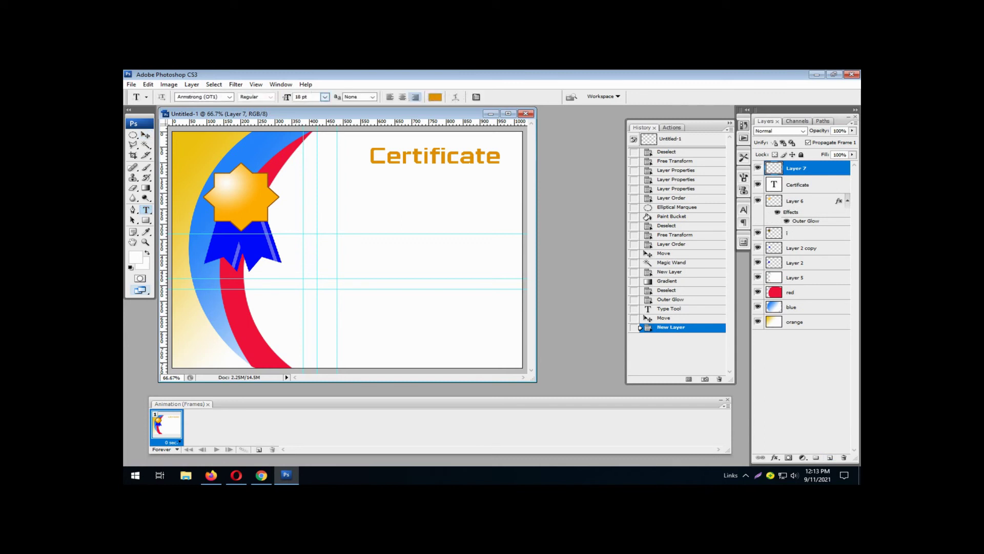
left_click(325, 96)
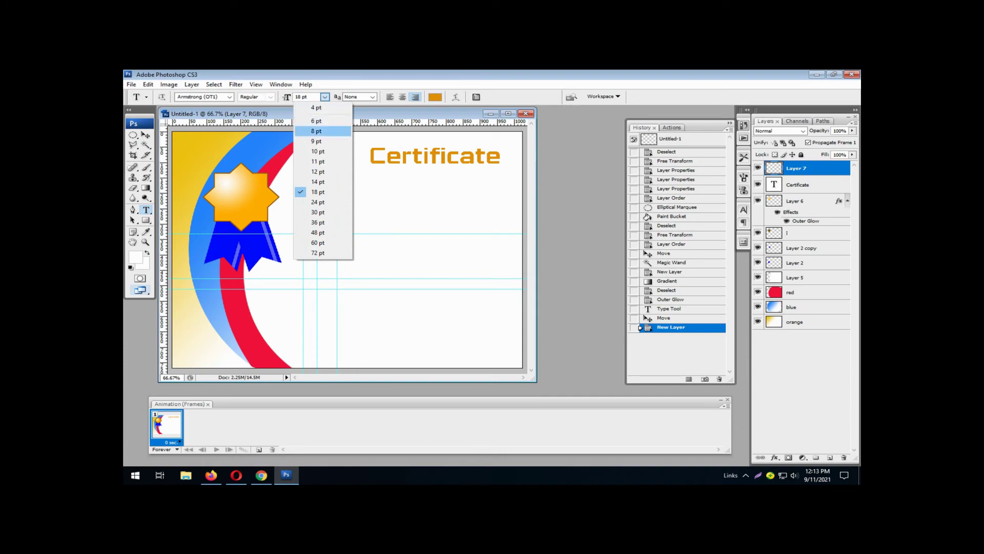
left_click(316, 131)
- Set the type font to Trebuchet MS and the text colour to black
left_click(229, 96)
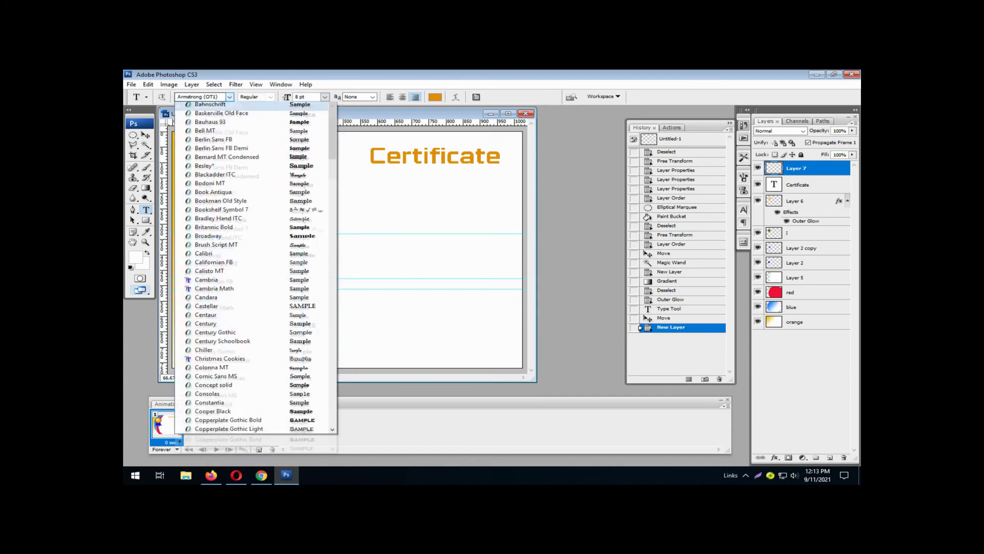
scroll(230, 221, "down", 5)
scroll(231, 252, "down", 5)
scroll(231, 303, "down", 5)
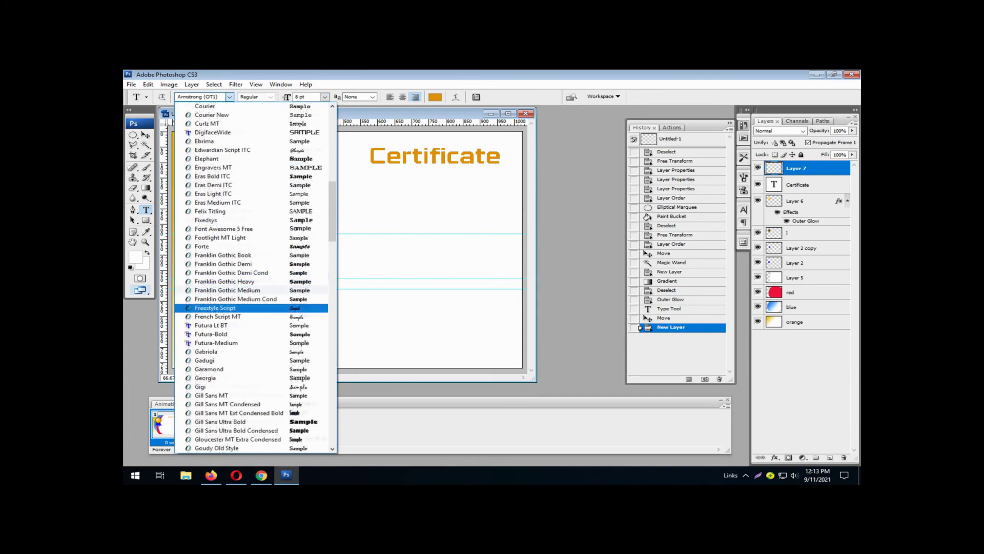
scroll(231, 194, "down", 5)
scroll(231, 193, "down", 5)
scroll(231, 194, "down", 5)
scroll(230, 194, "down", 5)
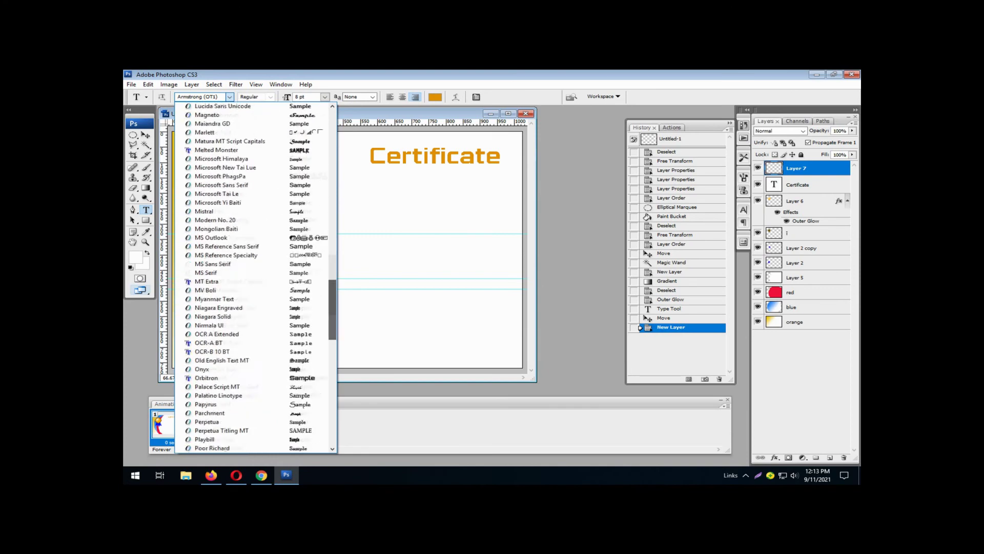
scroll(231, 194, "down", 5)
scroll(230, 307, "down", 3)
scroll(231, 308, "down", 3)
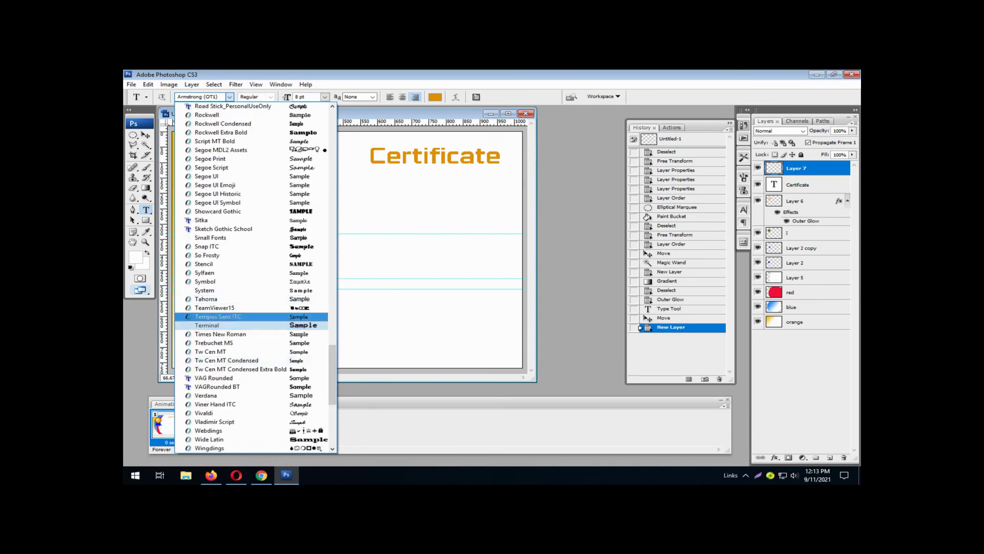
left_click(215, 343)
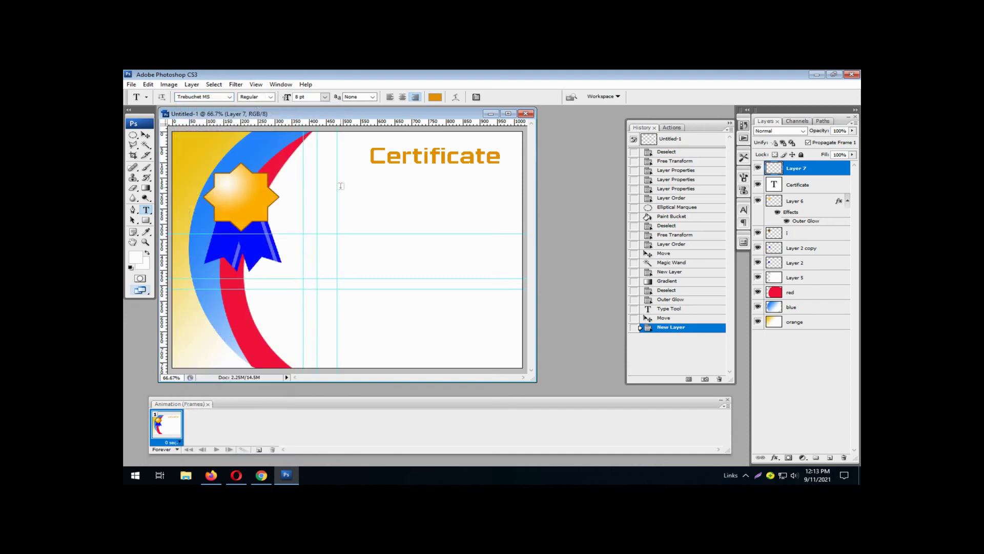
left_click(435, 97)
type("0")
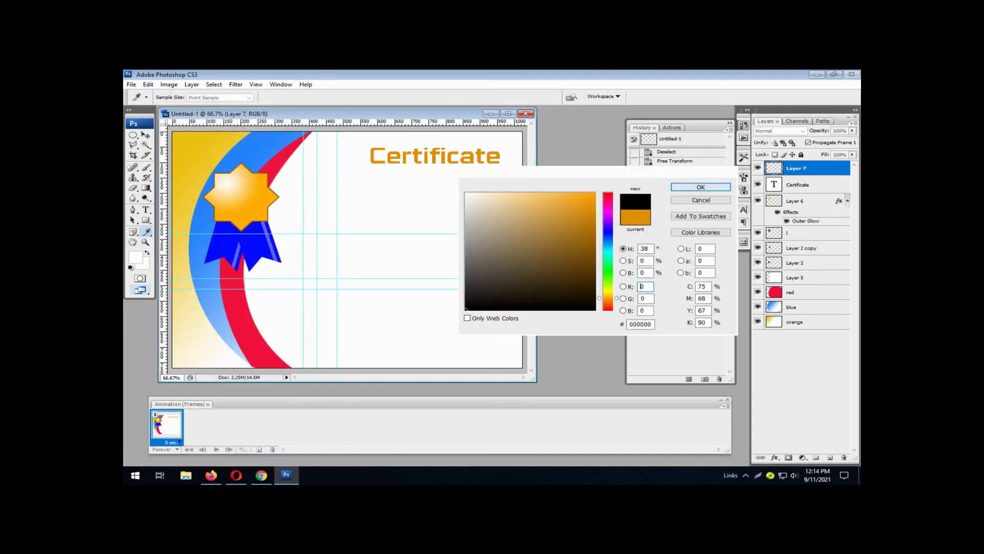
left_click(700, 187)
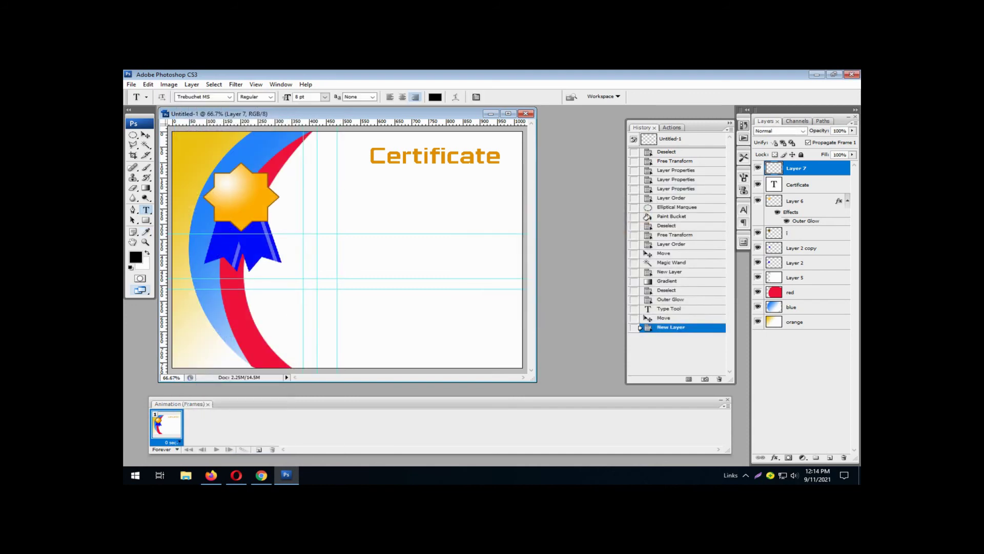
- Type 'This Certificate is Proudly Presented' / 'For Honorable Archievement to' beside the badge, fixing typos
left_click(324, 180)
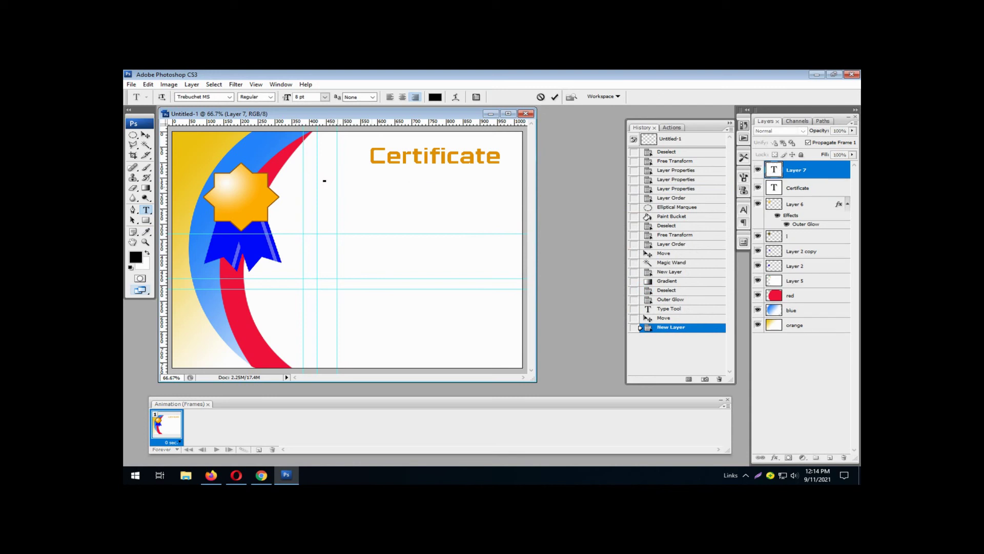
type("T")
type("hisa")
key("BackSpace")
type("Ce")
type("rtificat")
type("e id")
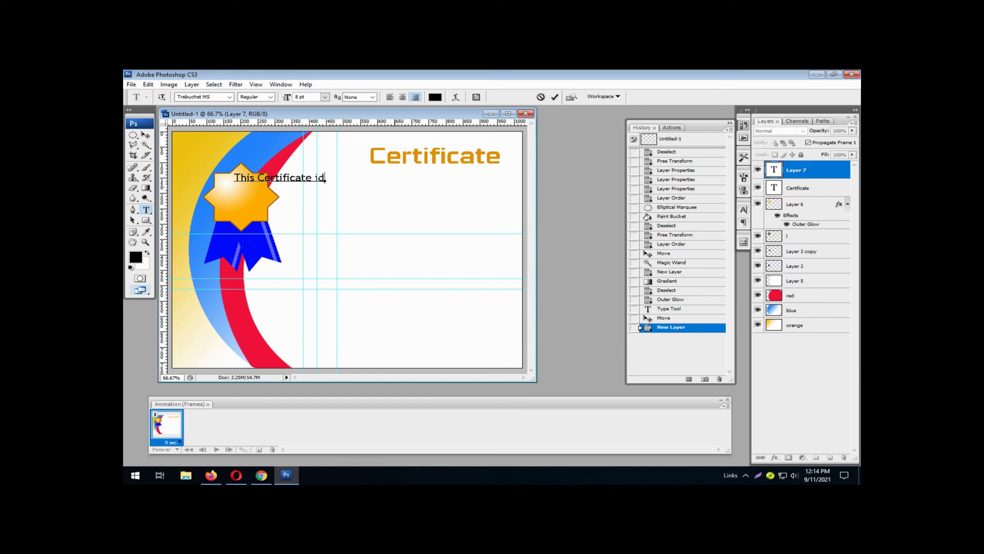
key("BackSpace")
type("s Proudly")
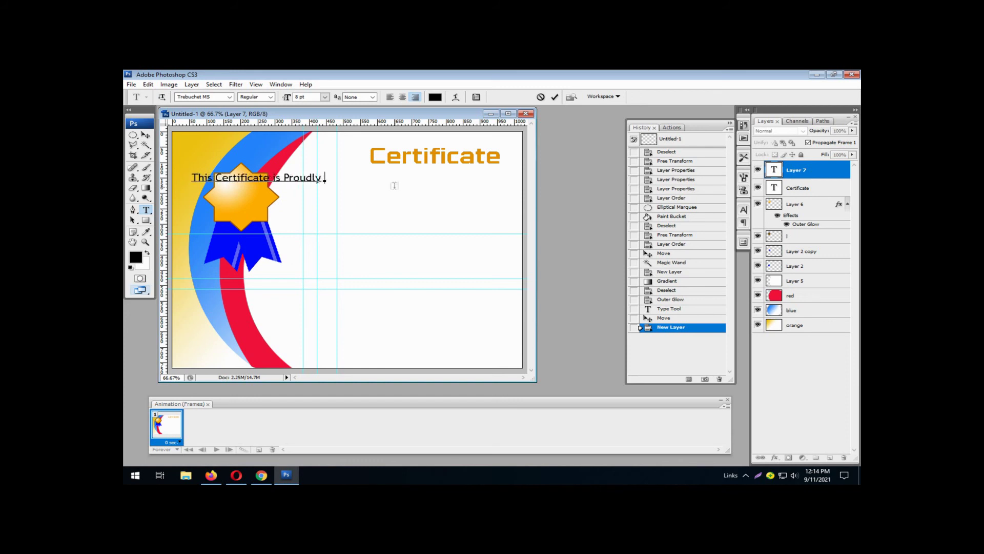
type(" Presen")
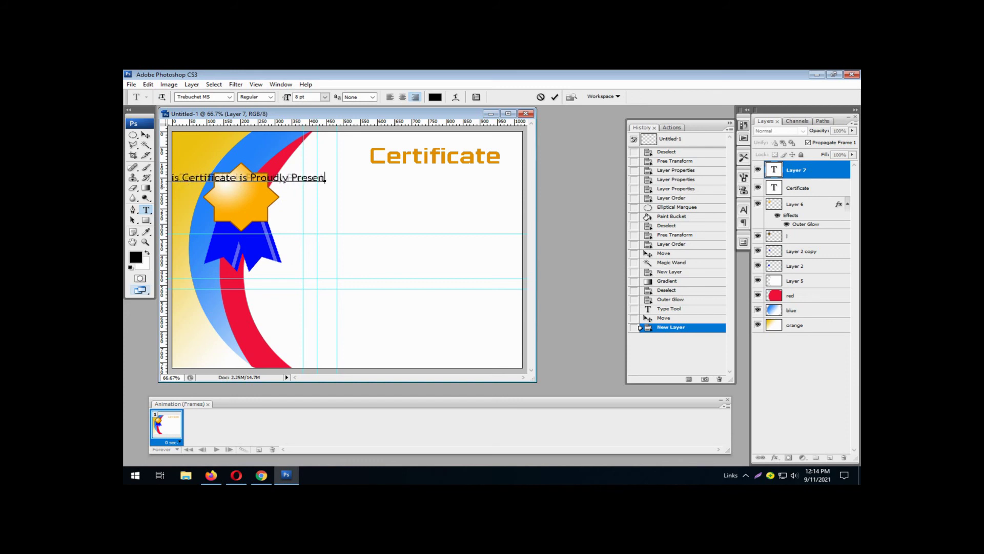
type("ted")
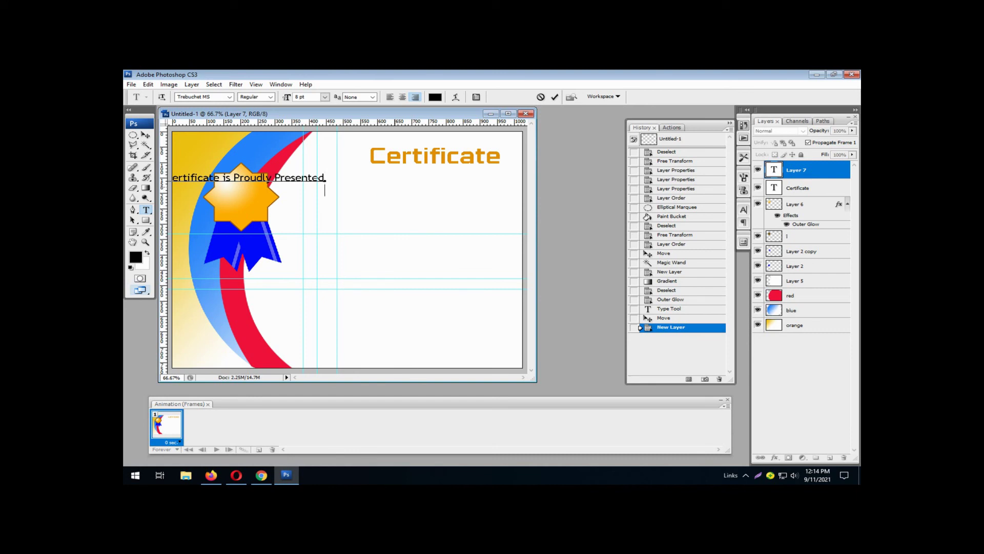
type("F")
type("or Honorab")
type("le ")
type("Archie")
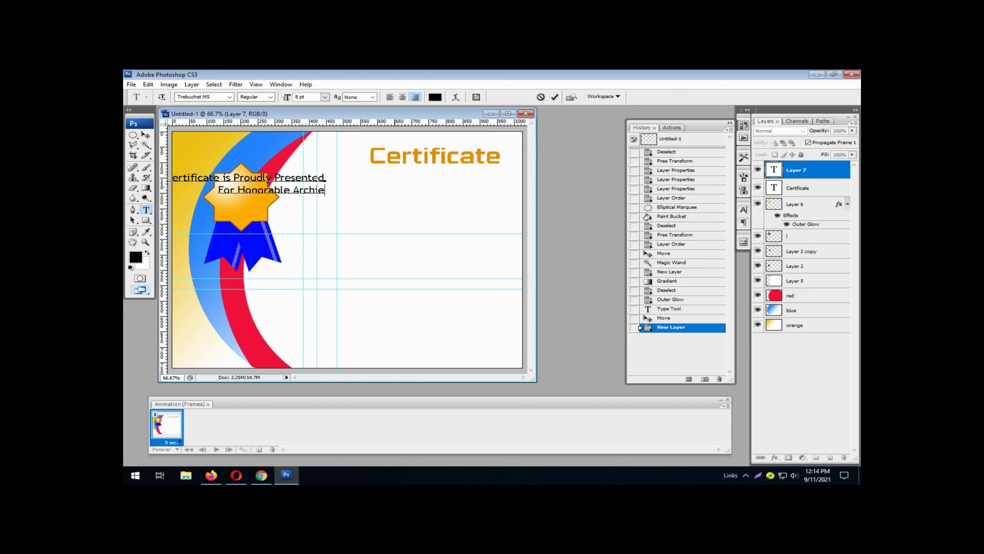
type("ve")
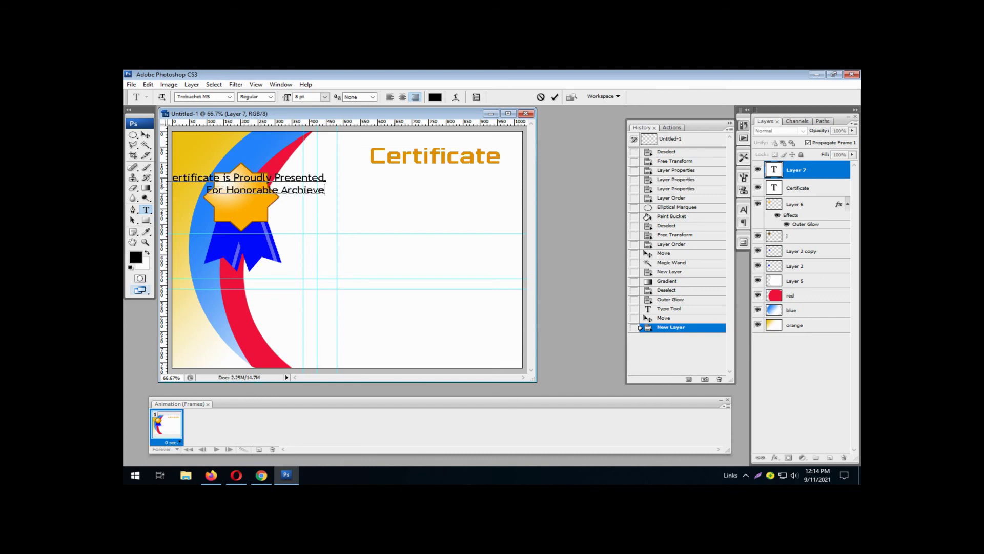
type("ment ")
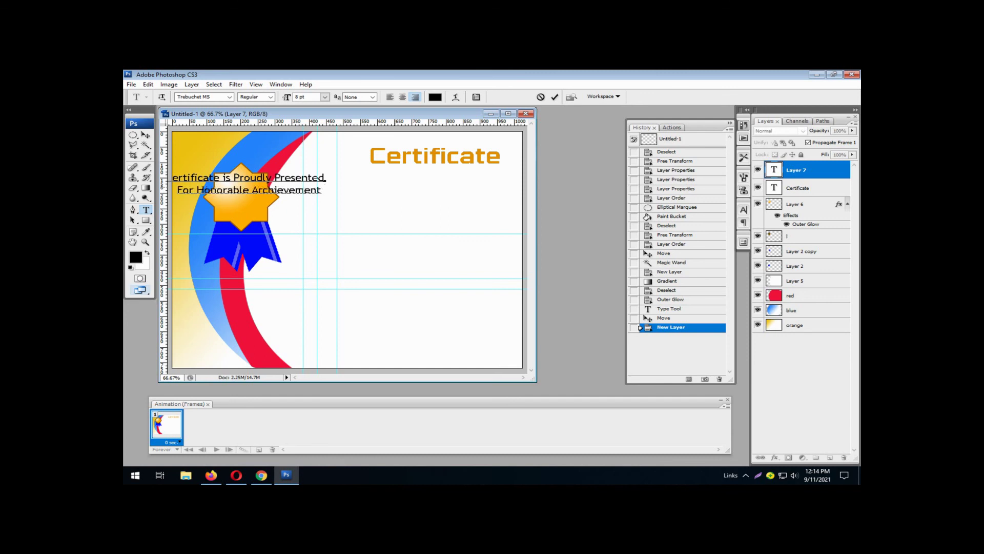
type("to")
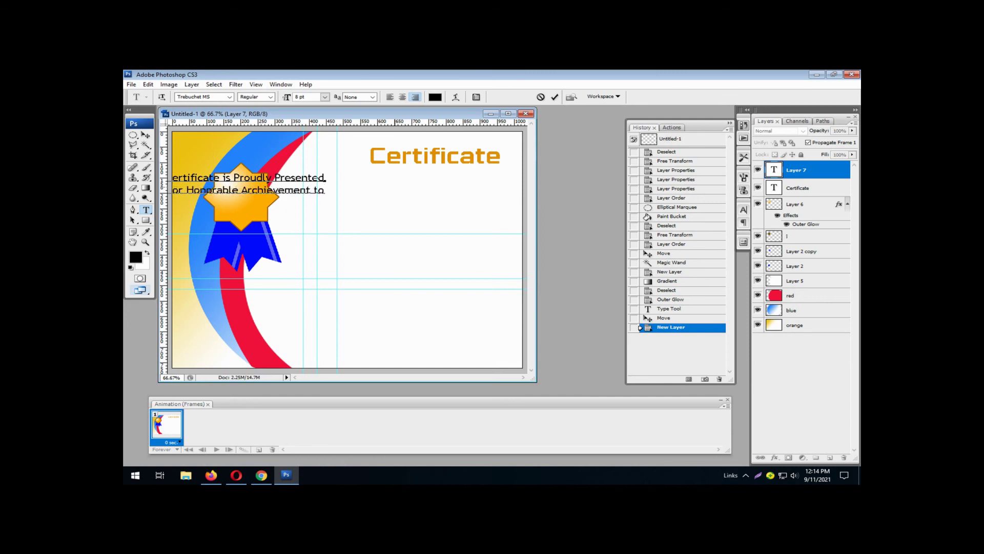
- Make the whole dedication Bold Italic at 6 pt and commit the text
key("ctrl+a")
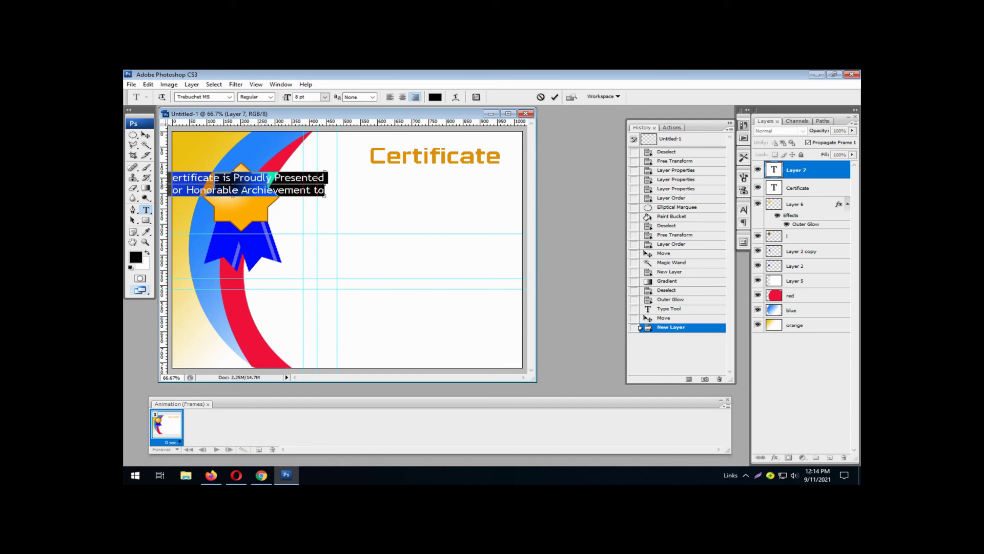
left_click(270, 97)
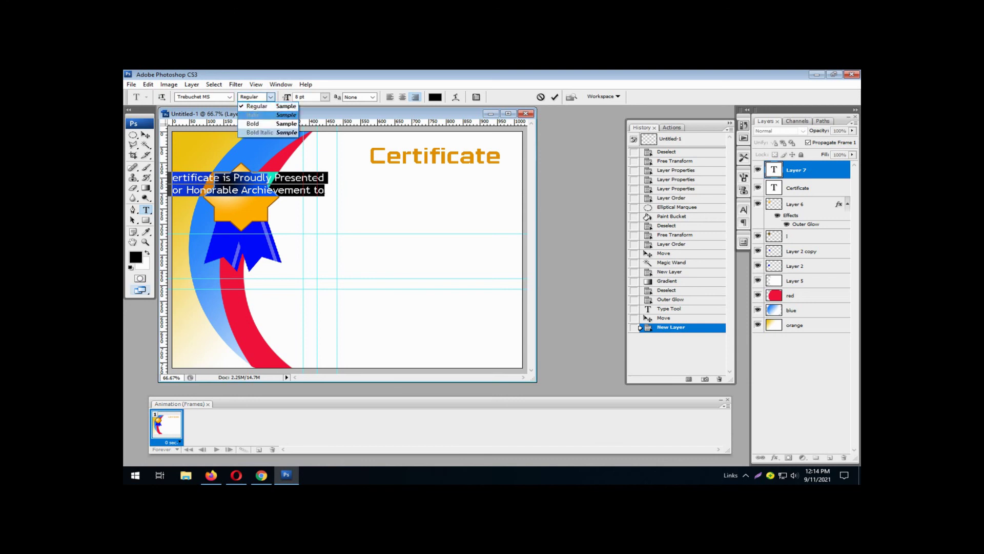
left_click(257, 134)
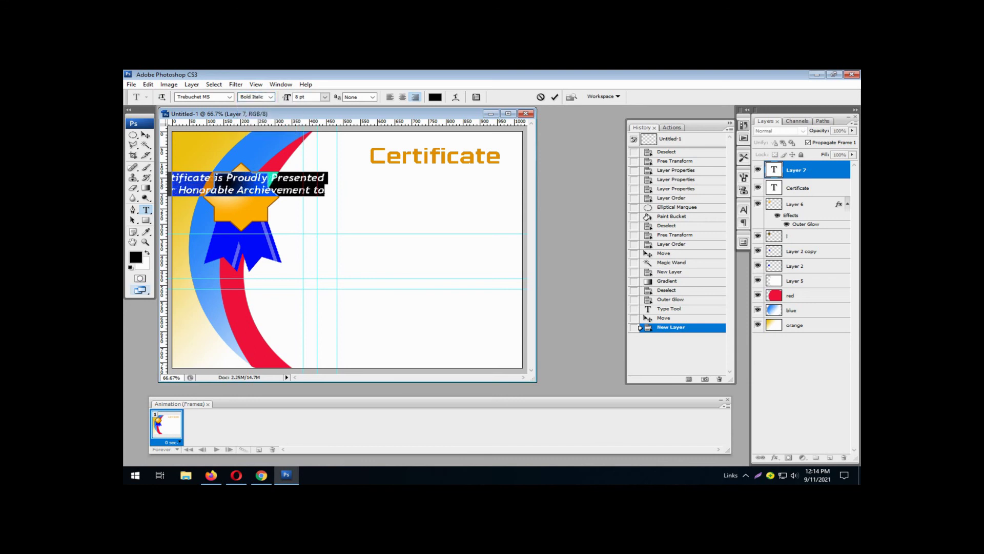
left_click(325, 97)
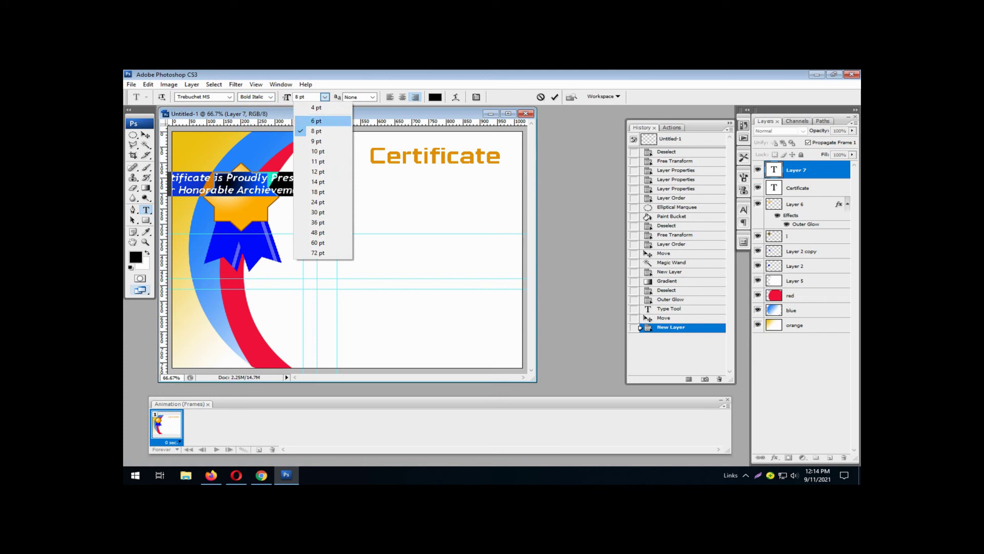
left_click(316, 121)
key("ctrl+Return")
- Move the dedication beneath the Certificate title, nudging it into place with arrow keys
key("v")
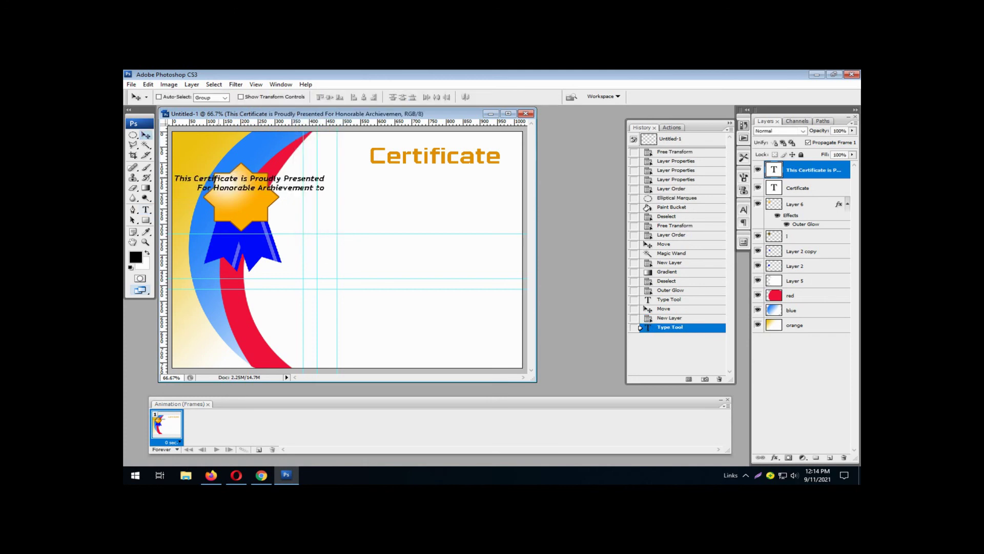
left_click_drag(251, 183, 425, 177)
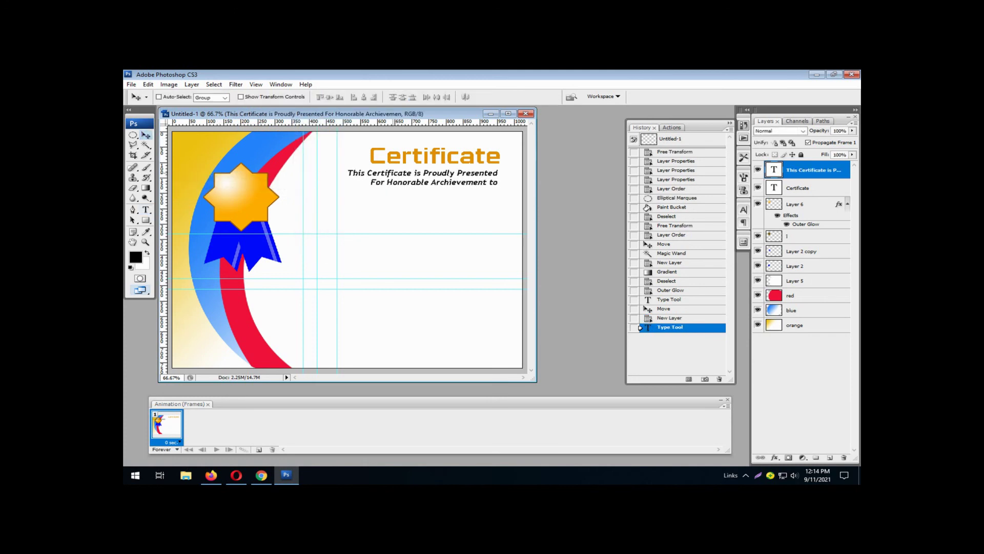
key("Right")
key("Right")
key("Right")
key("Right")
key("Right")
key("Right")
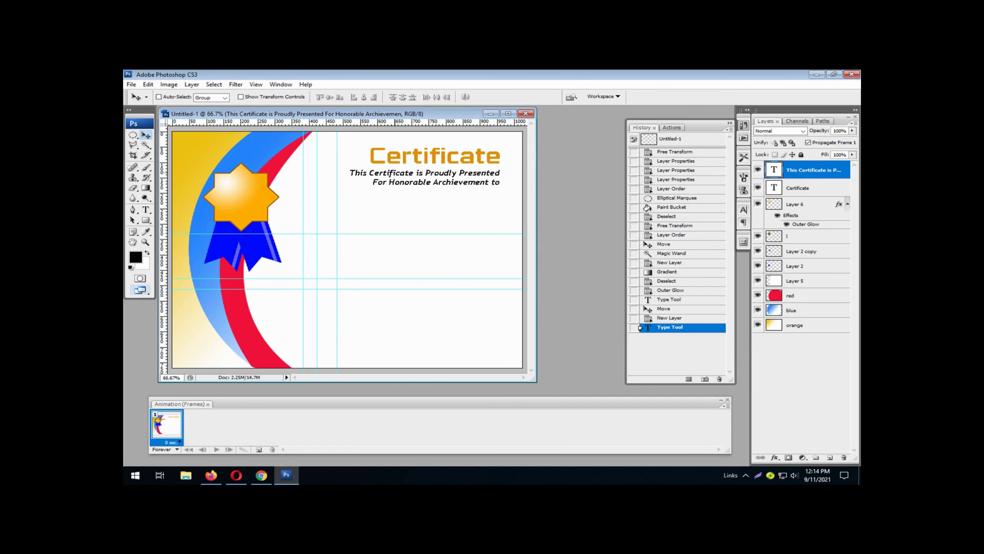
key("Left")
key("Left")
key("Left")
key("Up")
key("Up")
key("Up")
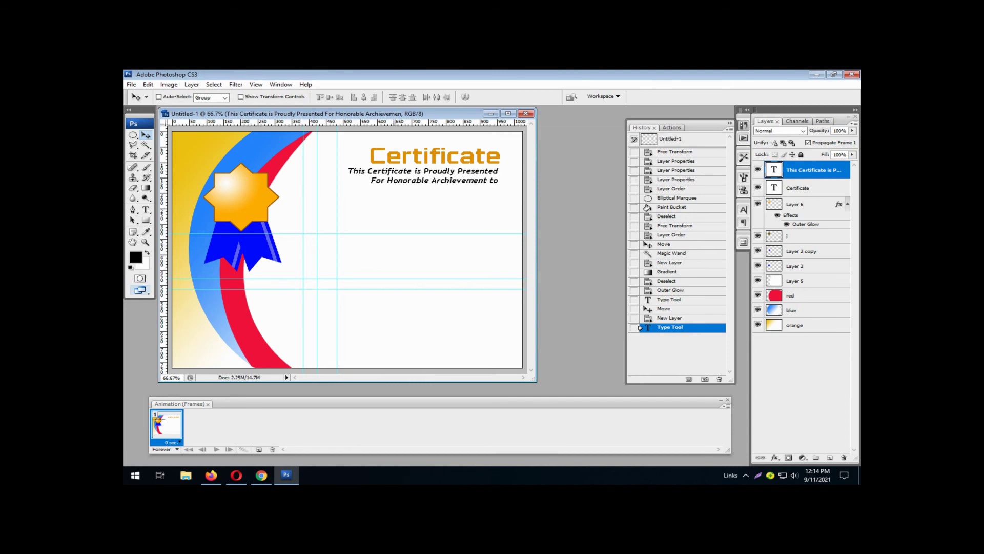
key("Down")
key("Down")
key("Down")
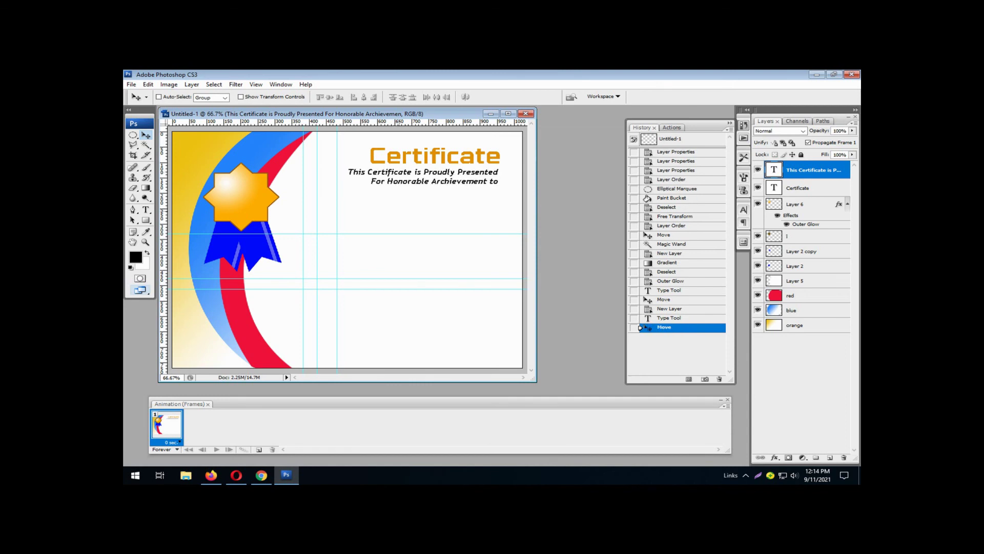
key("ctrl+plus")
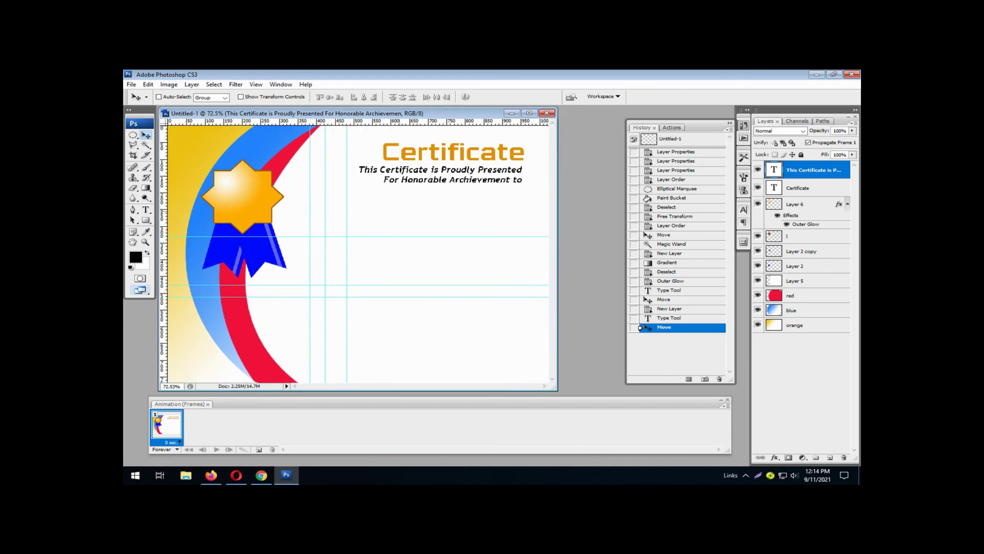
key("ctrl+minus")
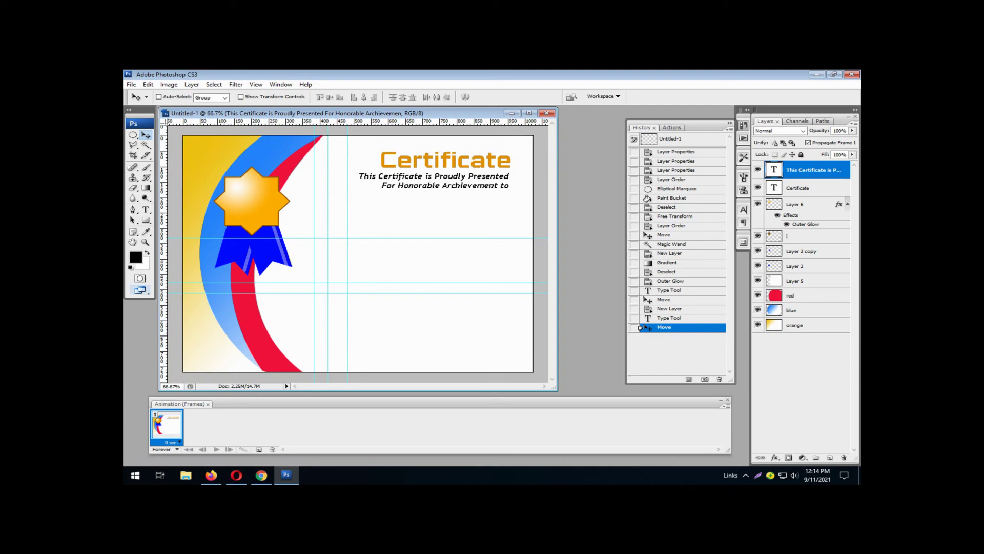
- Save as certificate1.psd with maximum compatibility, then hide the canvas guides
left_click(131, 84)
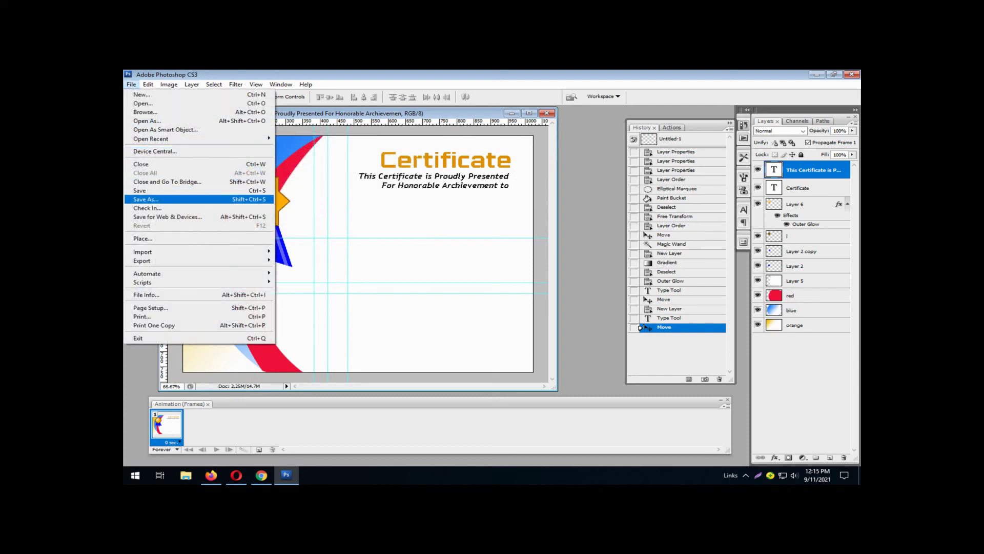
left_click(146, 199)
key("Return")
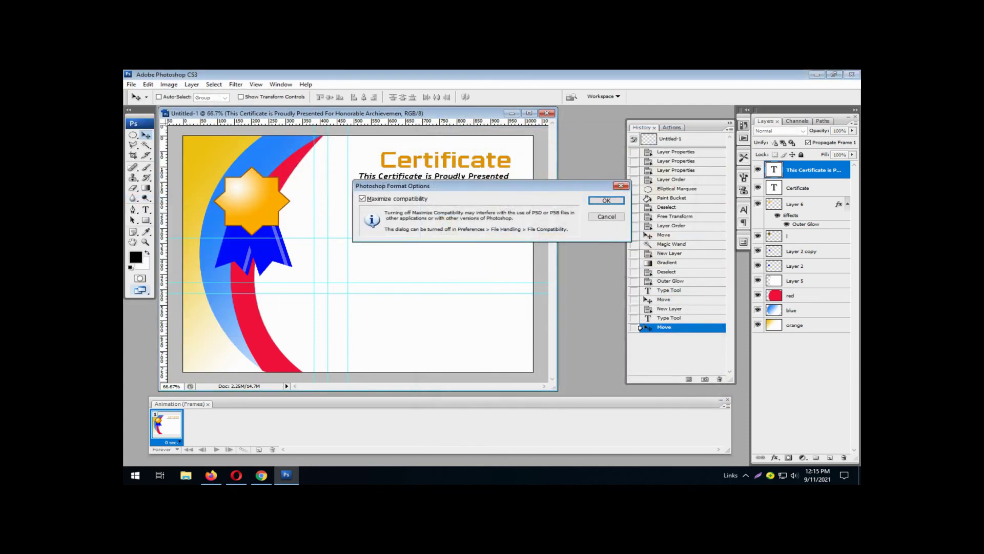
key("Return")
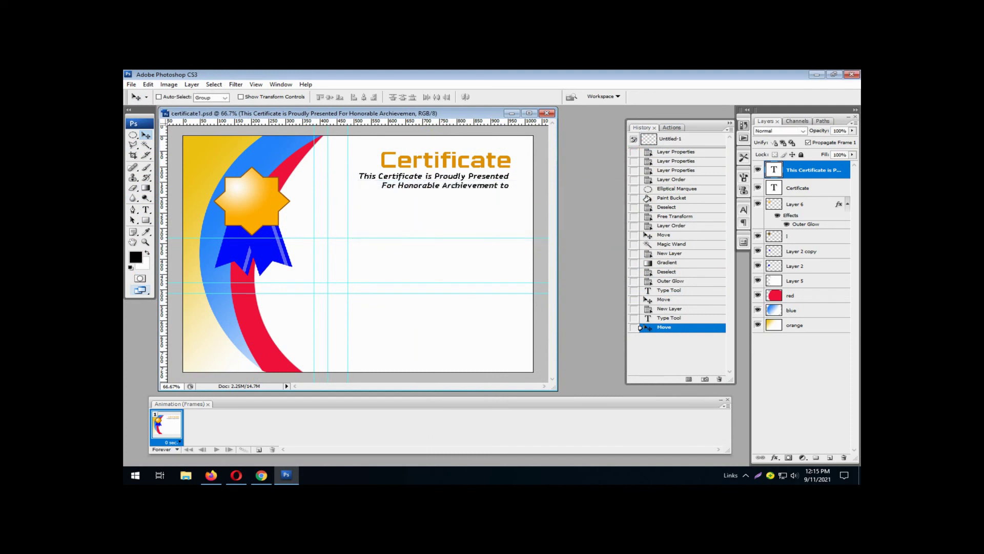
left_click(256, 84)
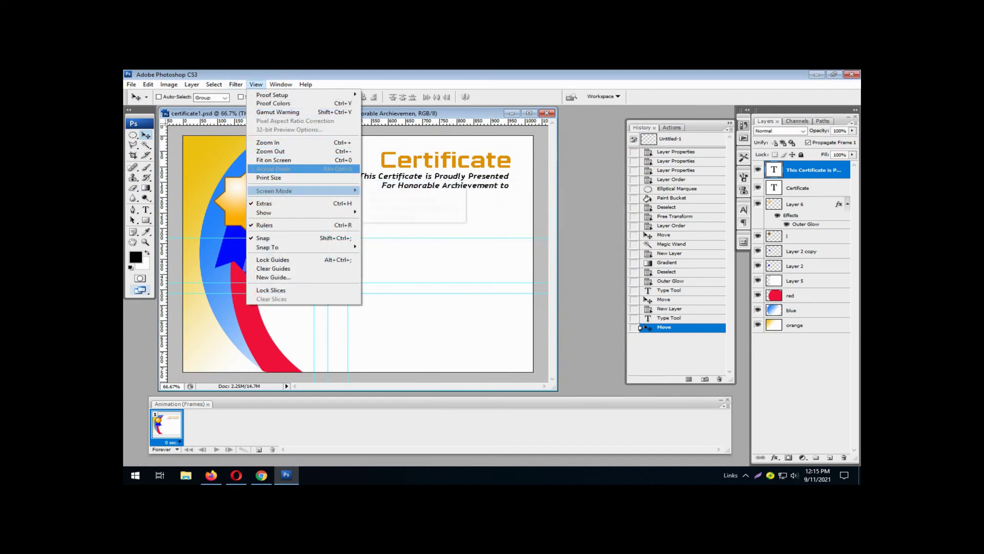
mouse_move(264, 212)
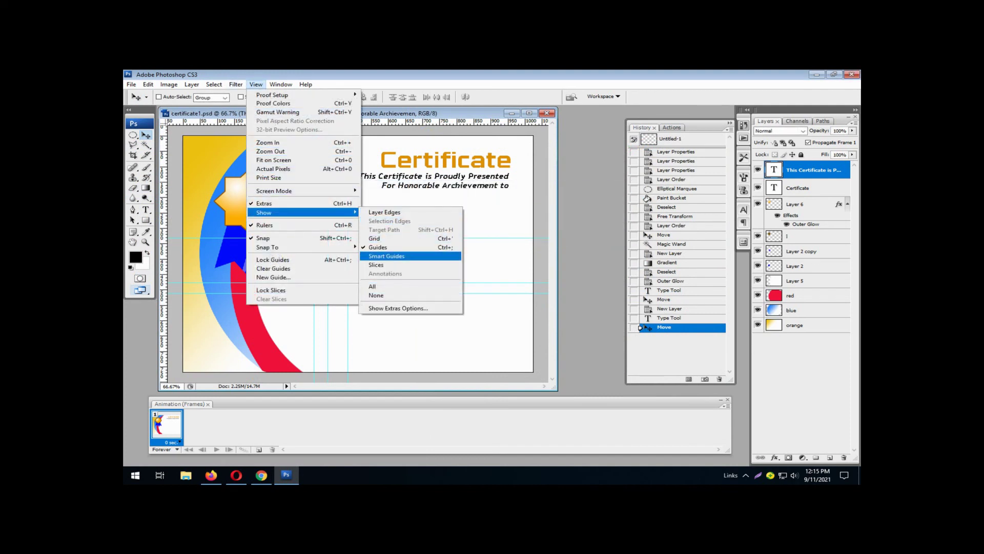
left_click(378, 247)
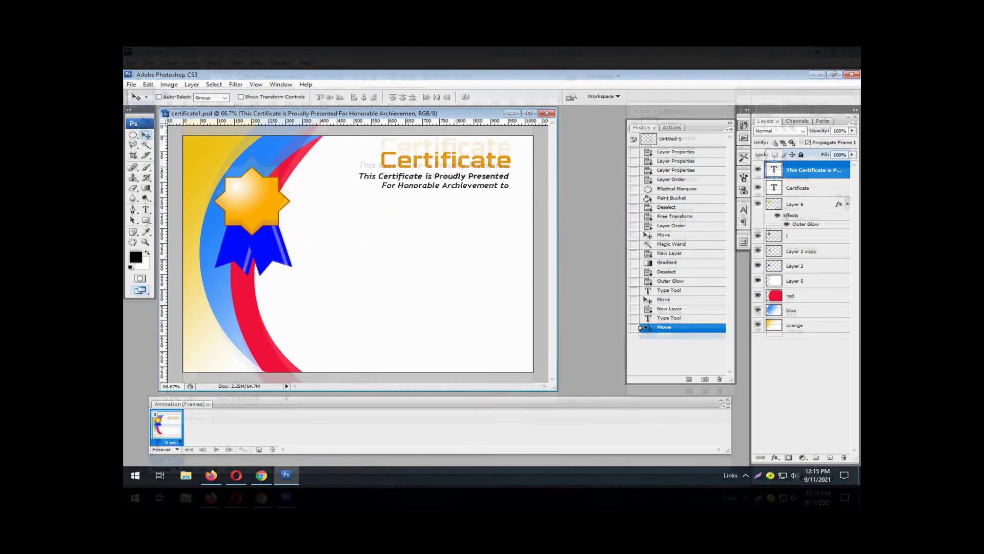